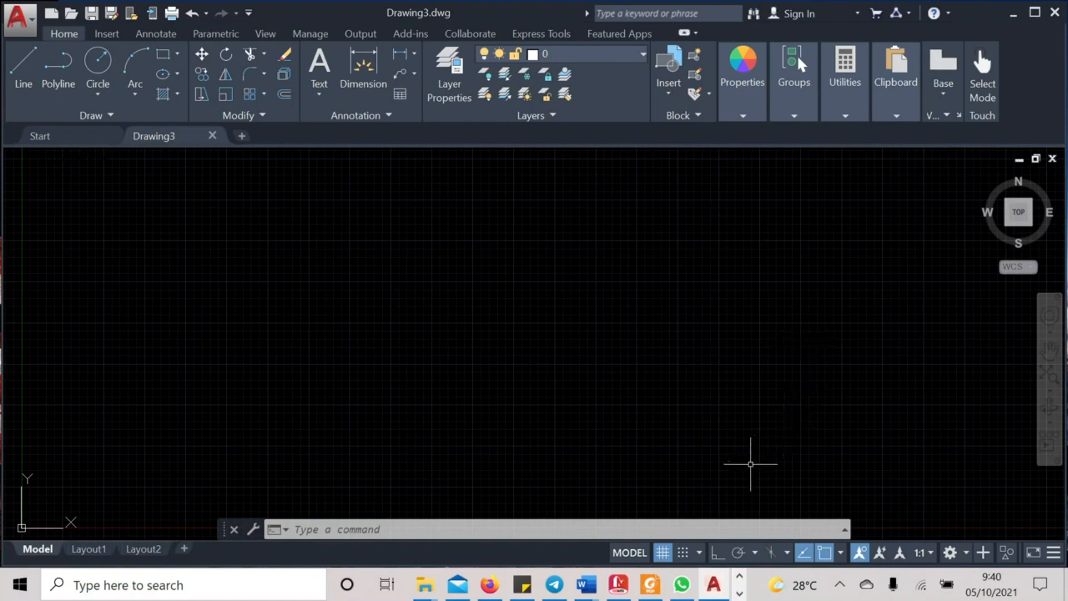
Open the drafting settings with the DSETTINGS command, review the object snap modes, and close them without changes
click(527, 530)
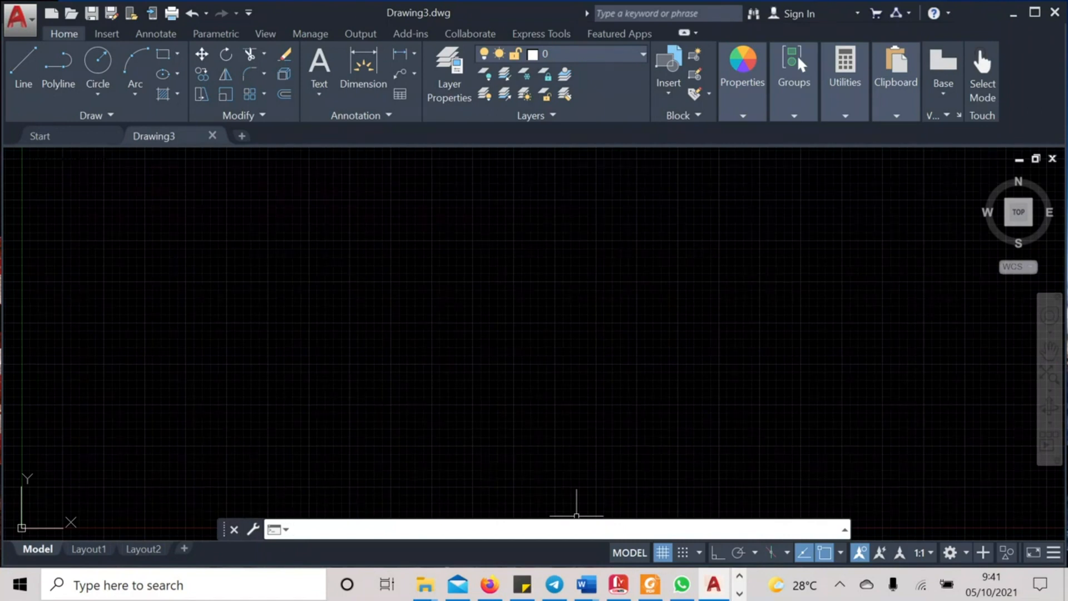
text(DE)
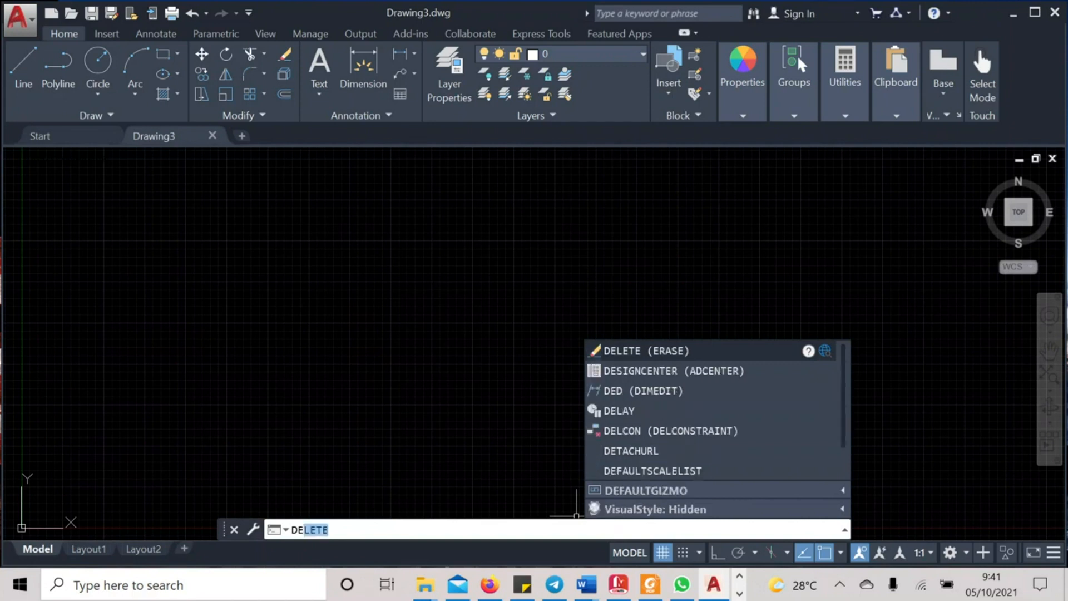
key(BackSpace)
key(BackSpace)
text(SETT)
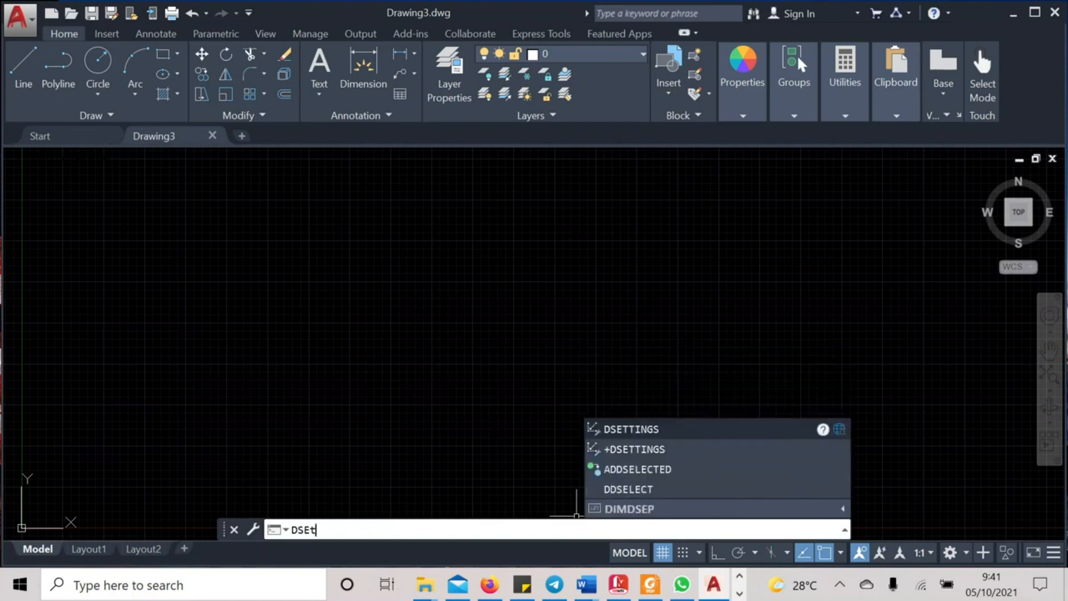
text(I)
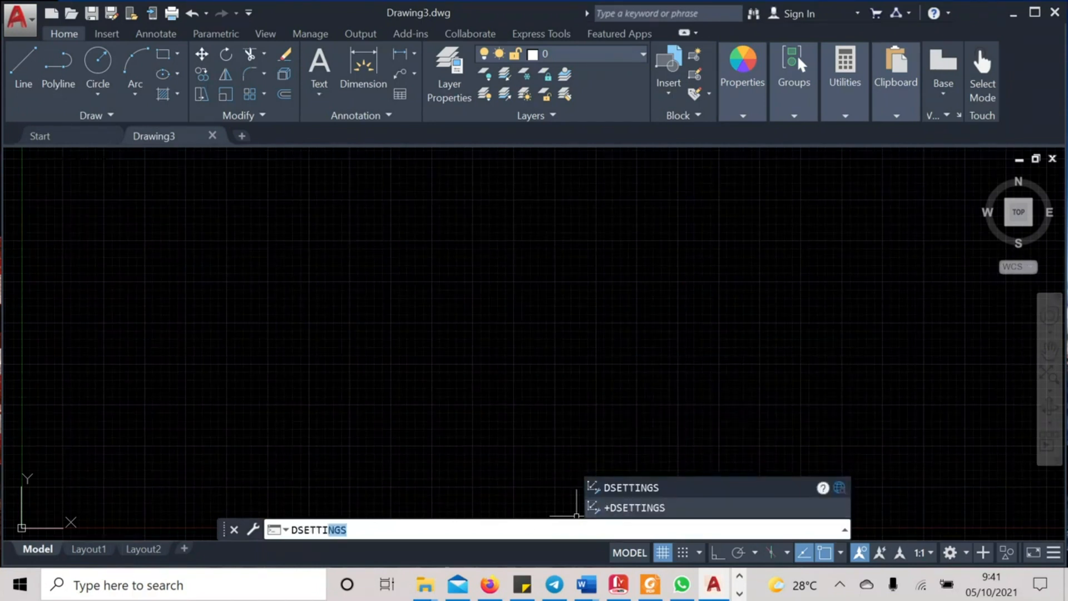
click(666, 490)
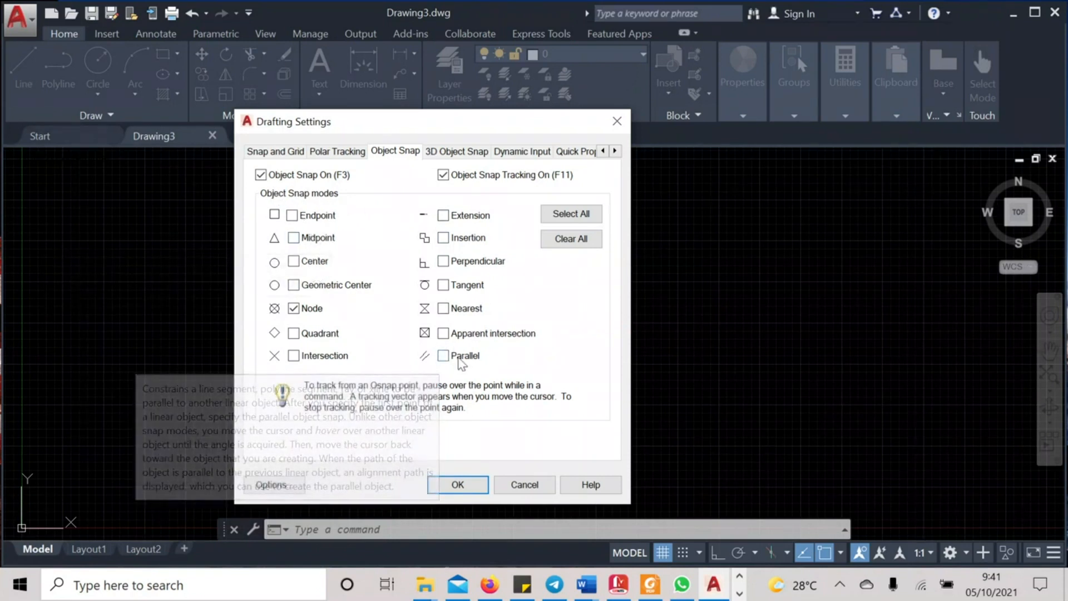
click(520, 485)
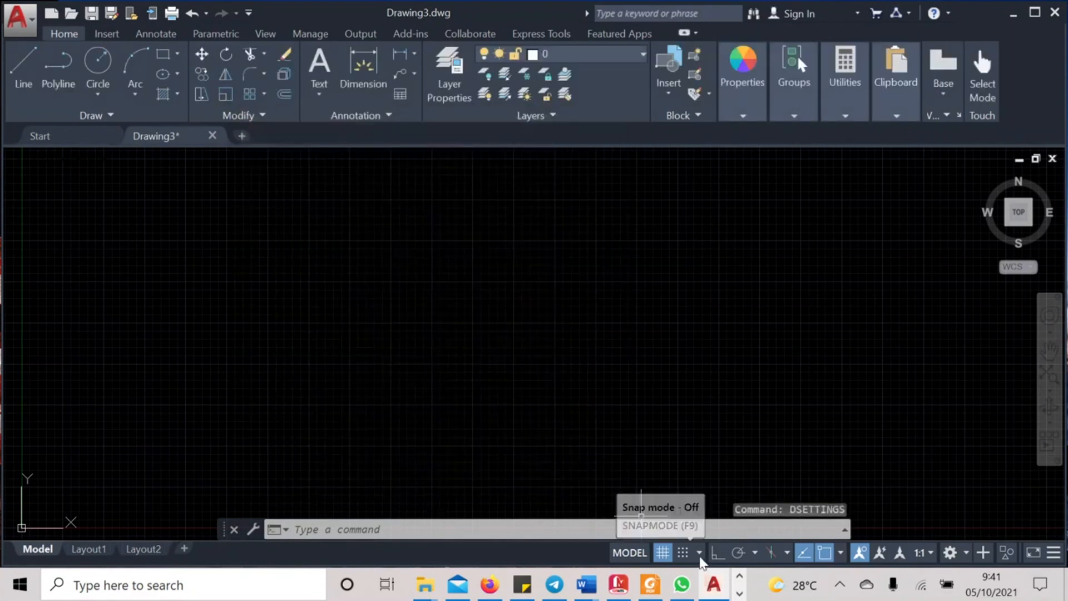
Review the object snap modes through the snap settings, and show the object snap override list in the drawing area
click(699, 553)
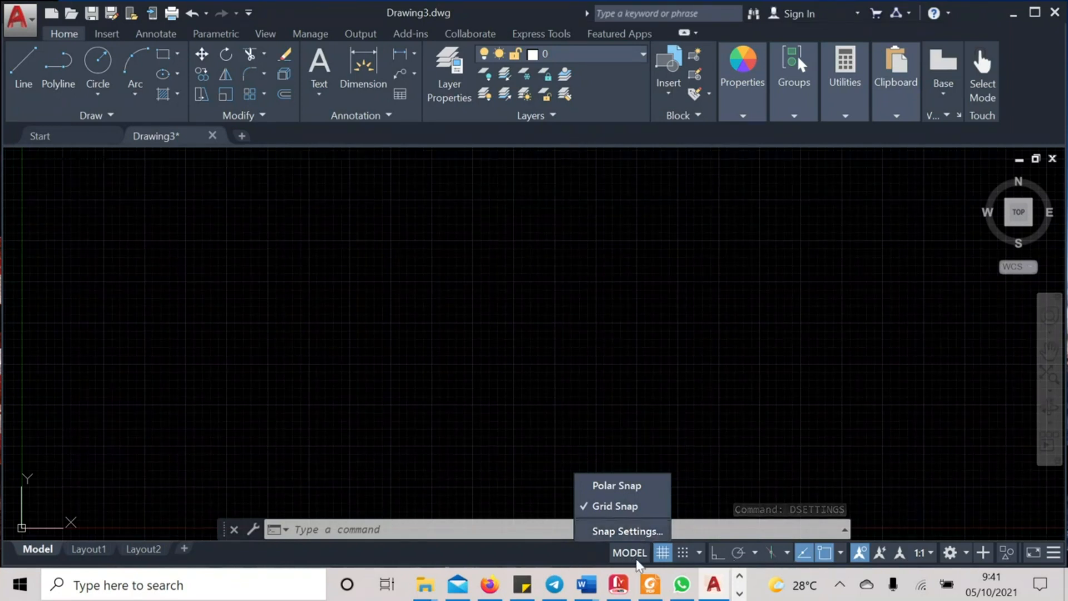
click(652, 533)
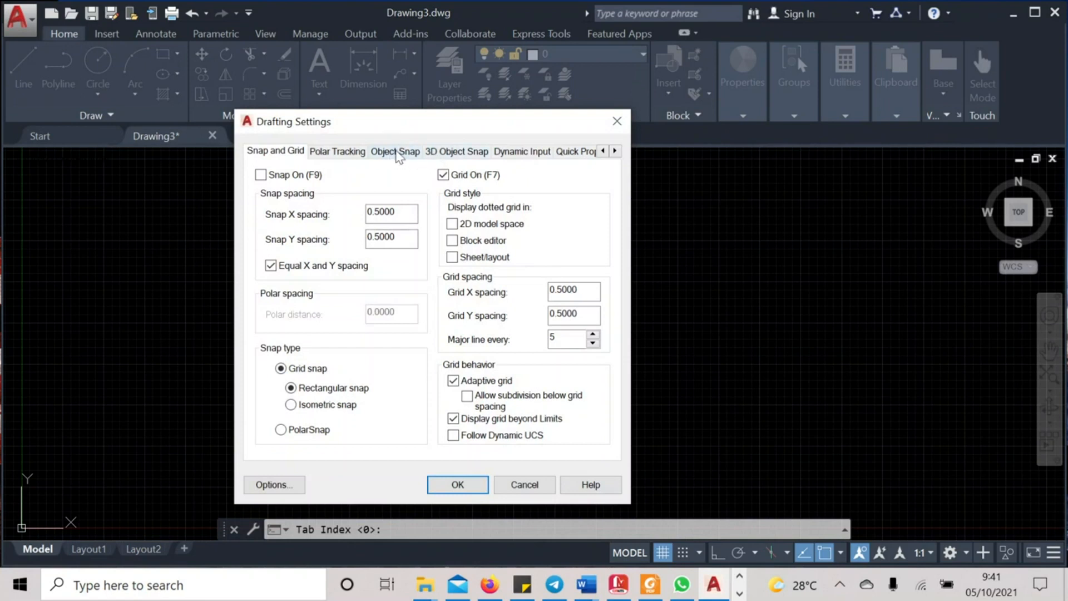
click(397, 154)
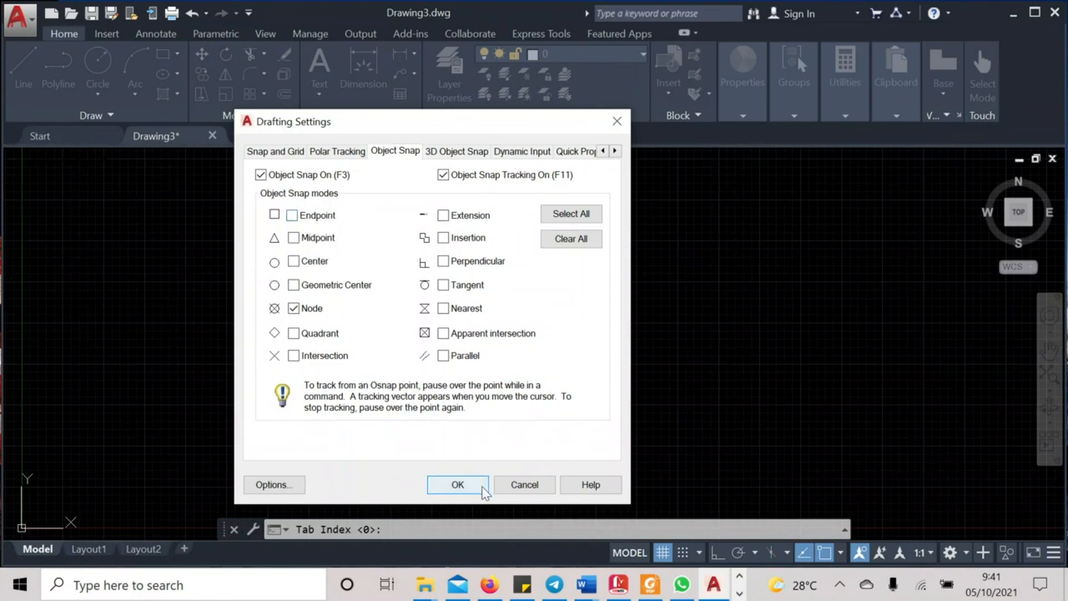
click(526, 485)
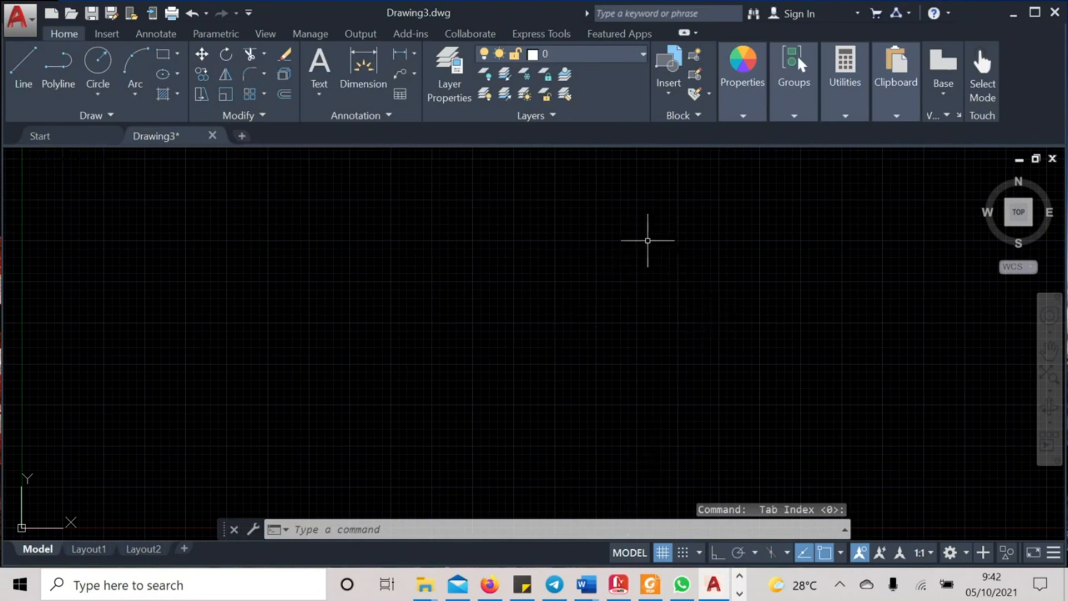
shift+right_click(679, 302)
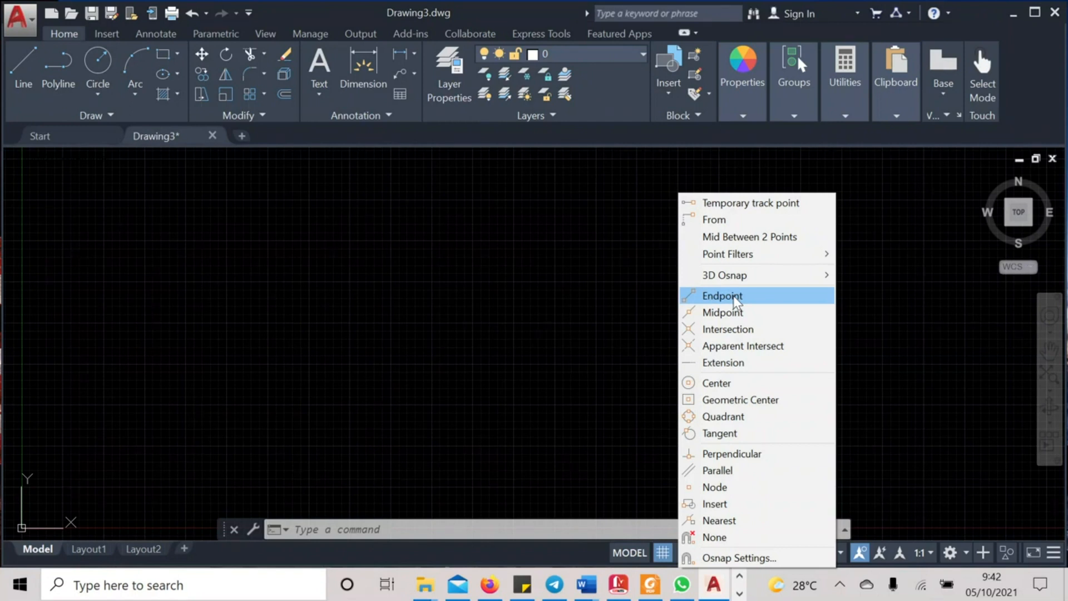
click(416, 529)
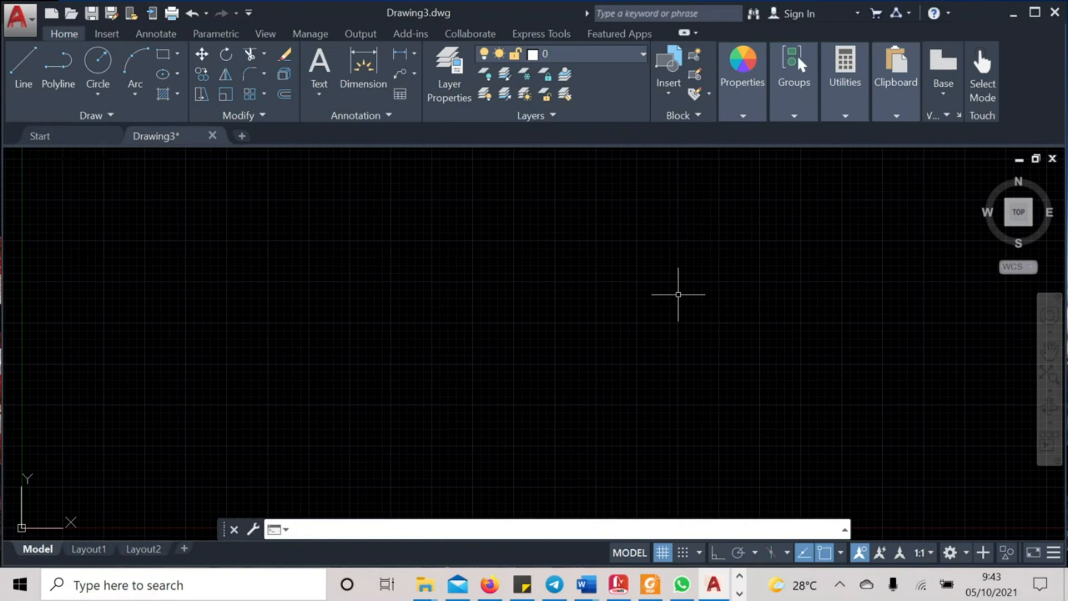
Draw a single slanted line rising to the right near the middle of the drawing area
click(21, 63)
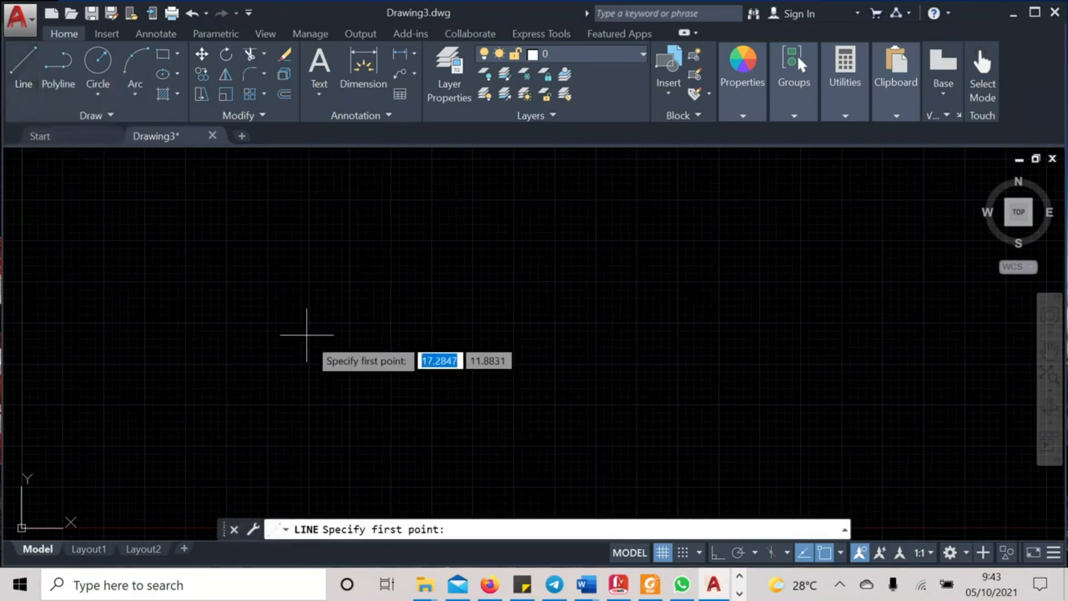
click(340, 381)
click(559, 282)
right_click(557, 286)
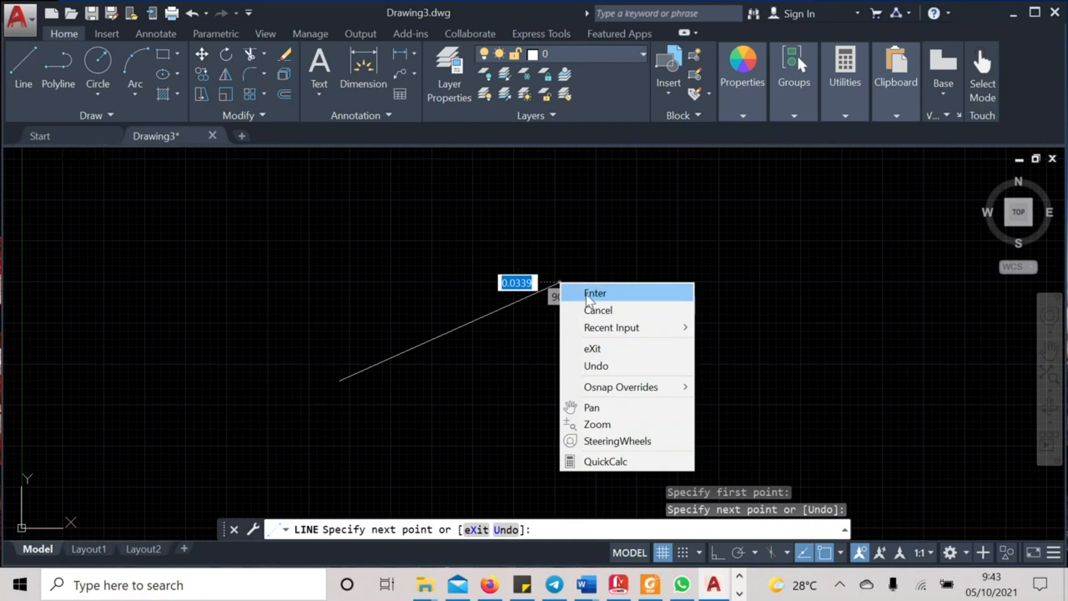
click(587, 291)
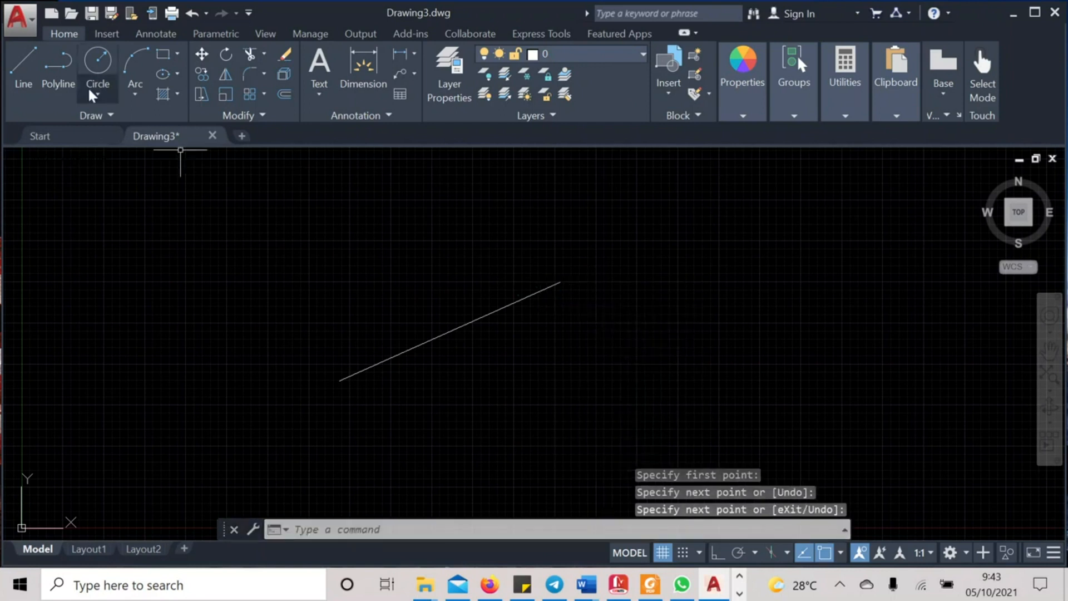
Draw a horizontal rectangle to the right of the slanted line, roughly twice as wide as it is tall
click(176, 54)
click(161, 81)
click(665, 290)
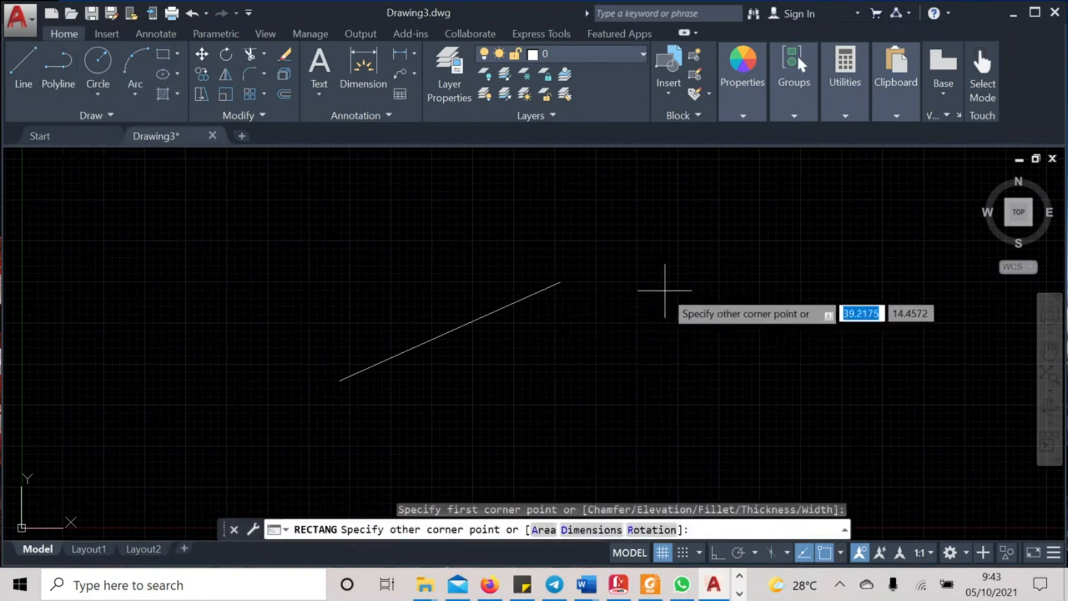
click(917, 416)
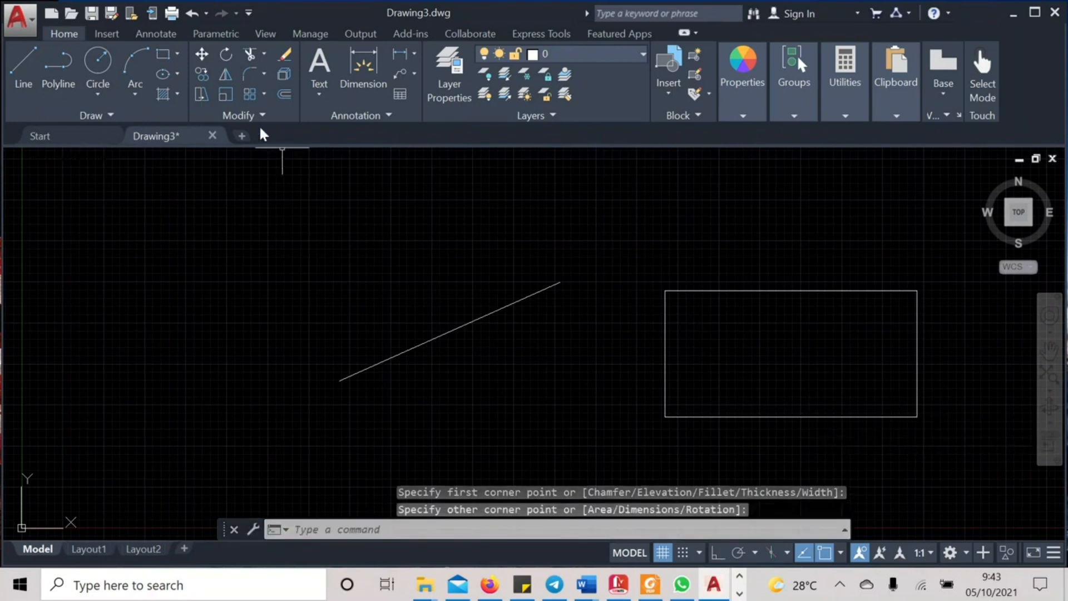
Turn on the Endpoint object snap mode in the drafting settings
click(568, 530)
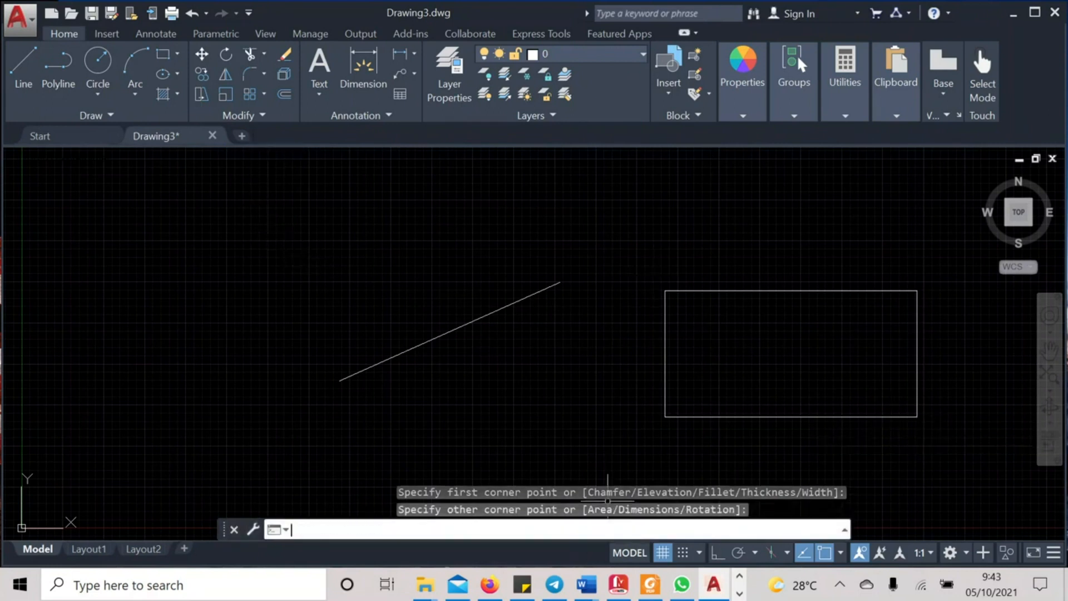
click(699, 555)
click(647, 532)
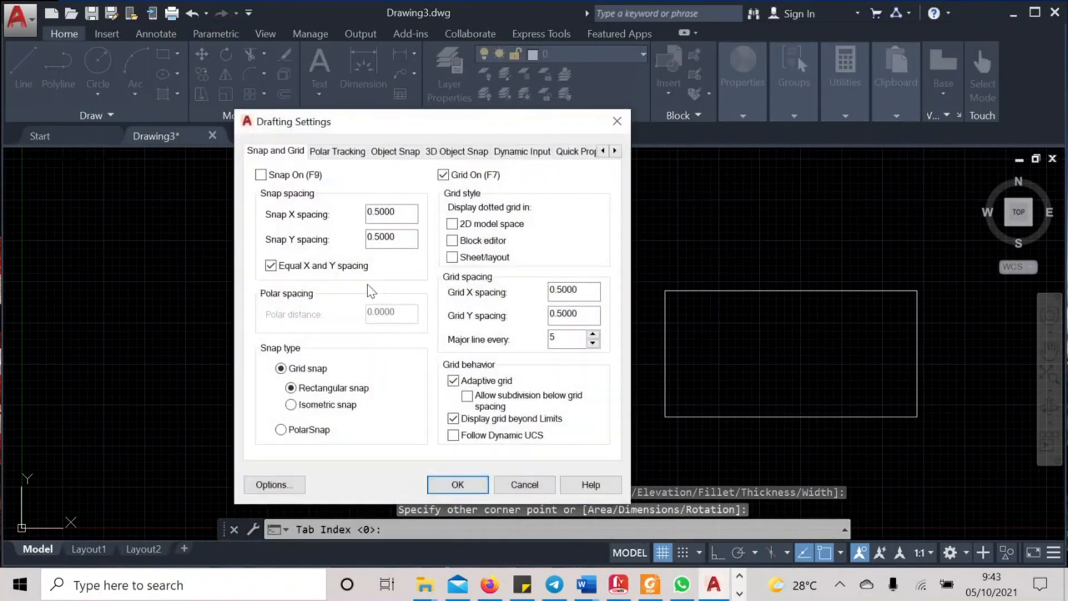
click(395, 152)
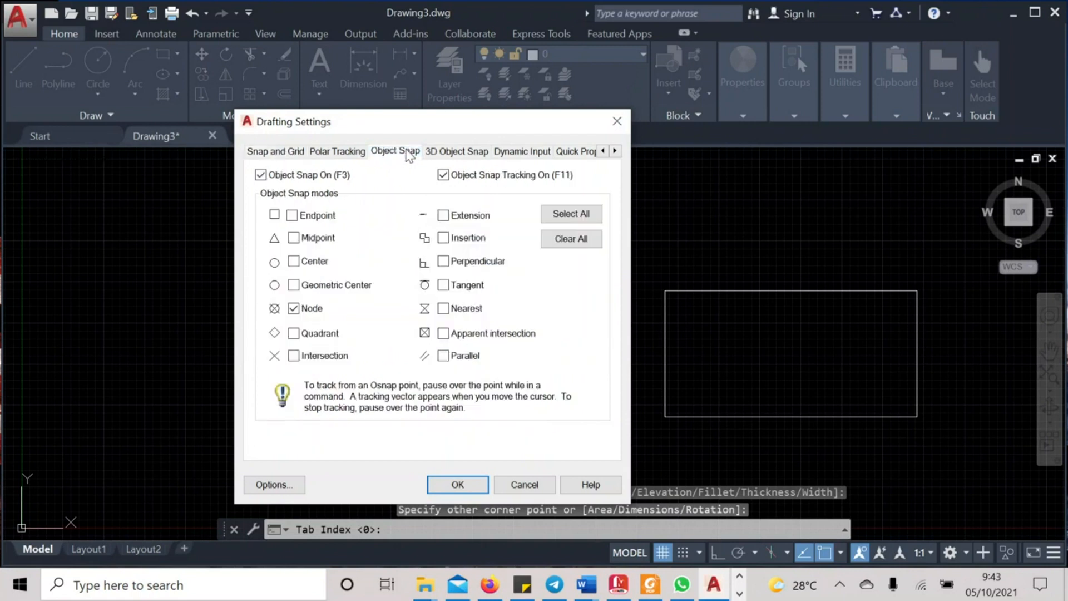
click(293, 217)
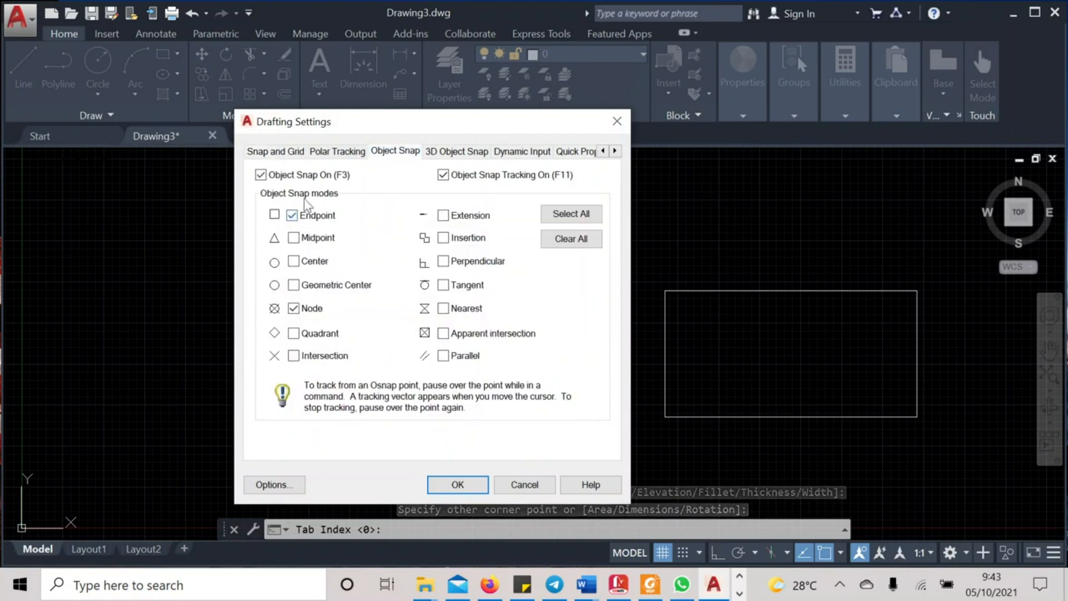
click(458, 485)
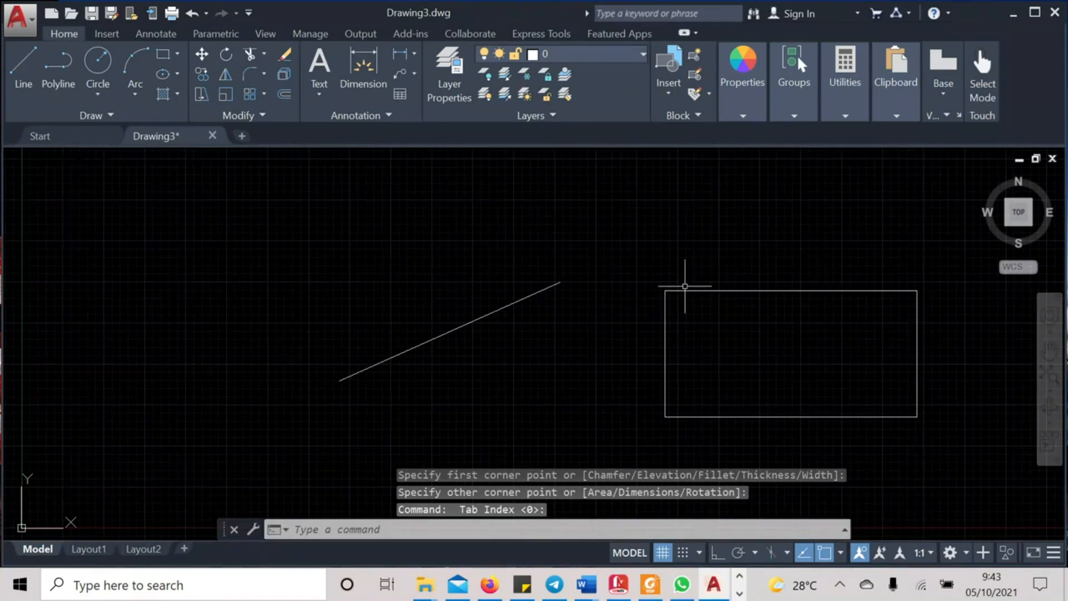
Draw a line from the upper endpoint of the slanted line steeply down to the right, stopping short of the rectangle
click(389, 529)
text(l)
key(Return)
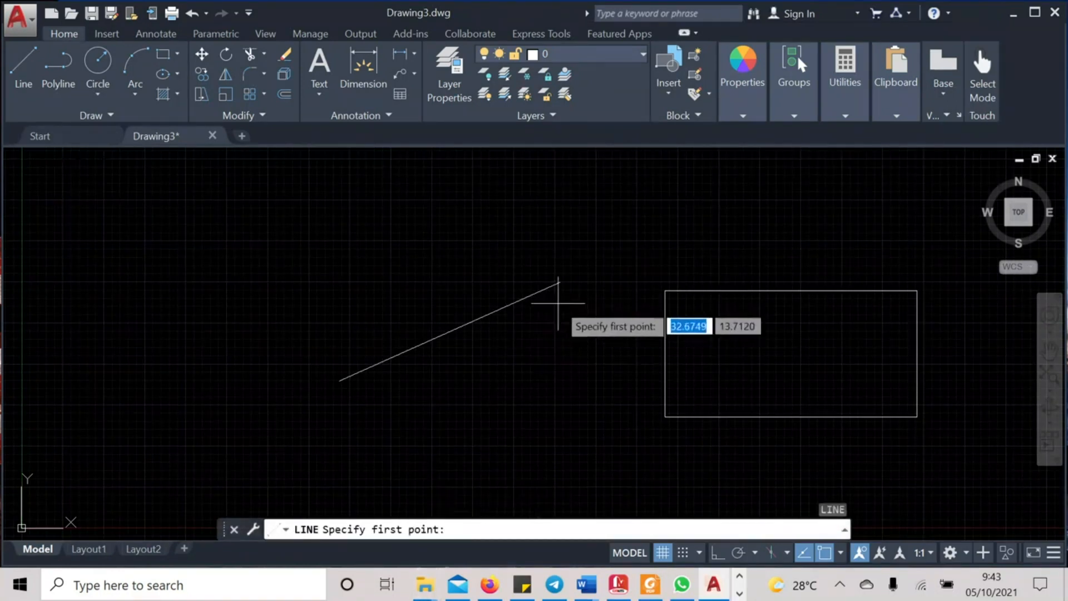
scroll(561, 315, up, 2)
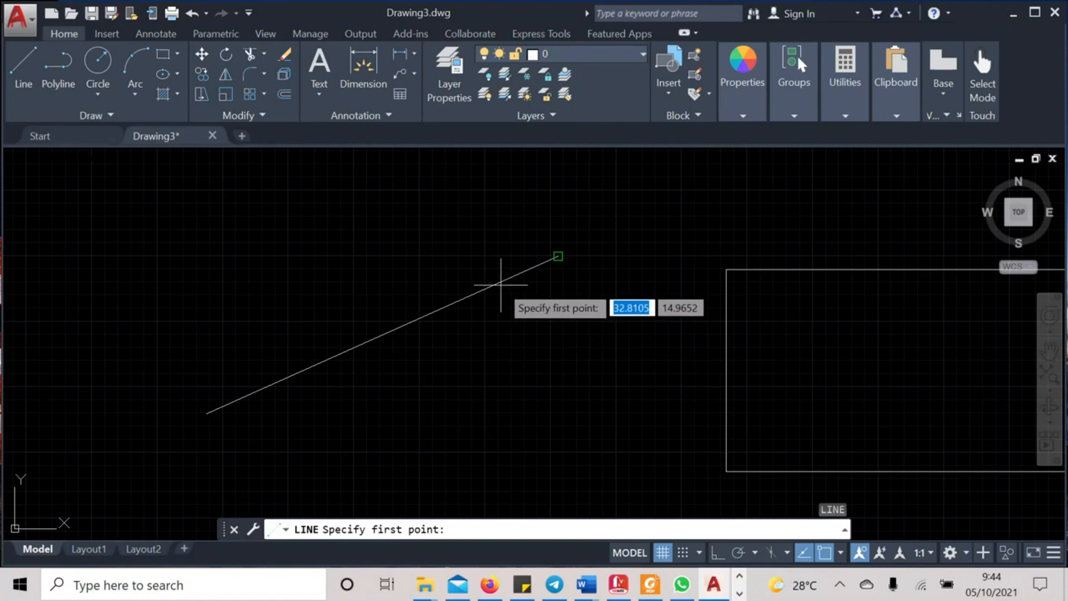
click(558, 256)
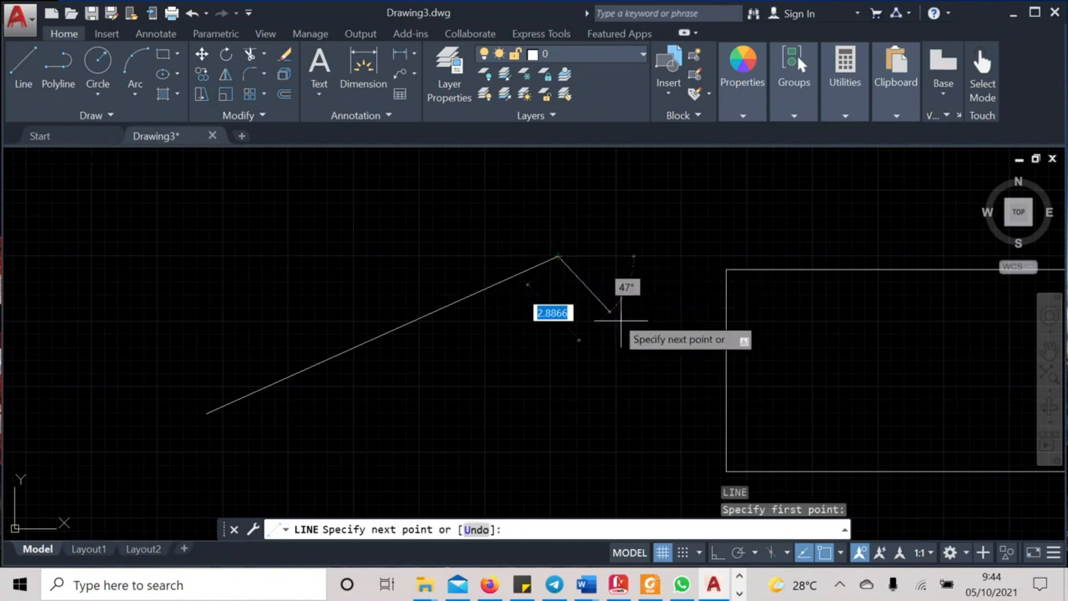
click(639, 431)
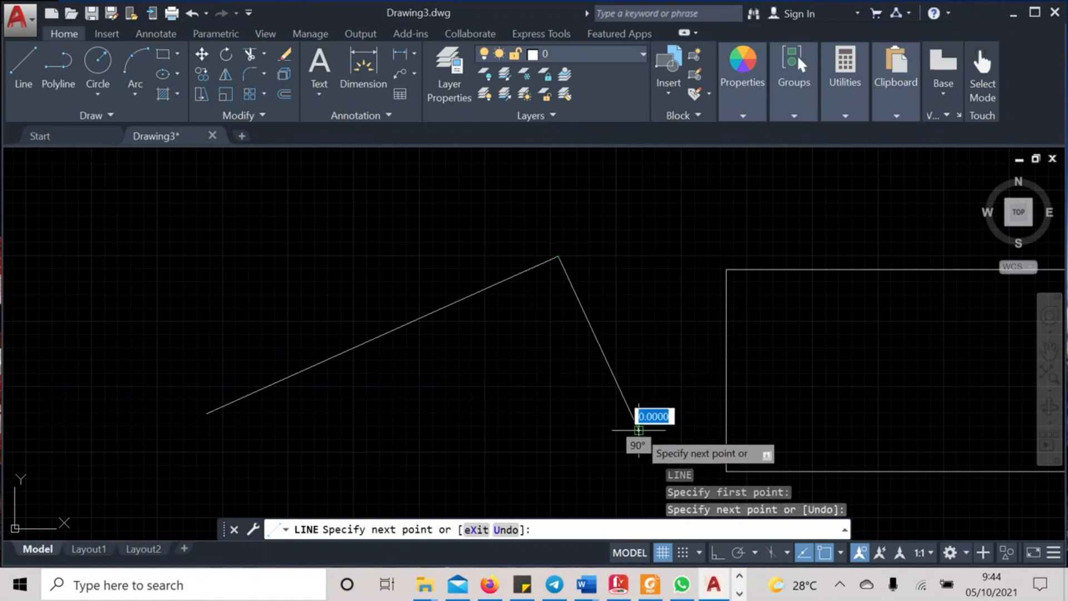
right_click(638, 432)
click(678, 271)
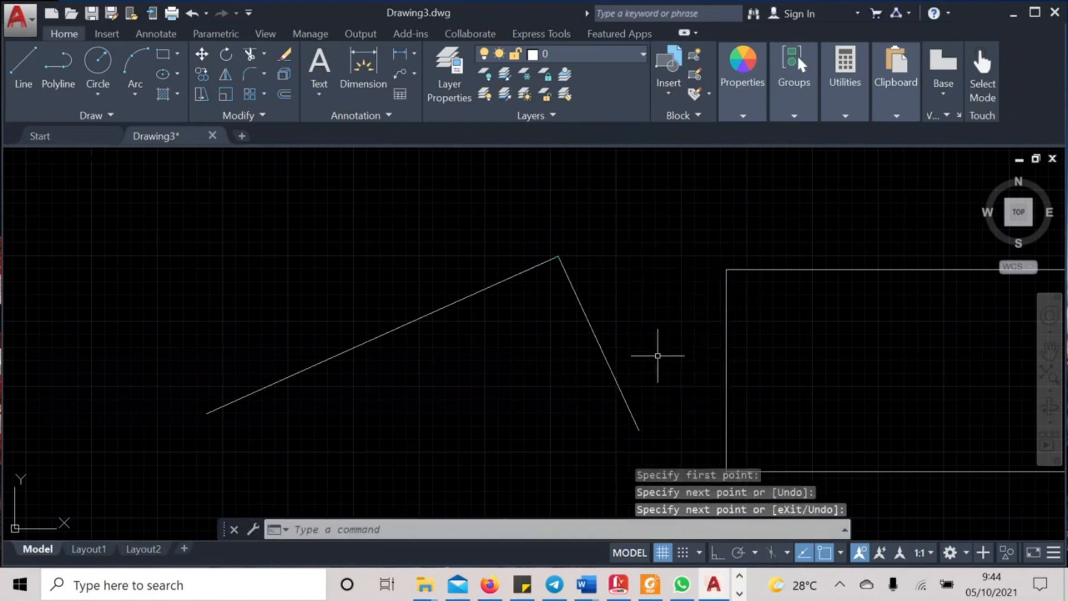
Draw a line from the lower endpoint of the steep line down to the left, below the slanted line
key(Return)
click(639, 430)
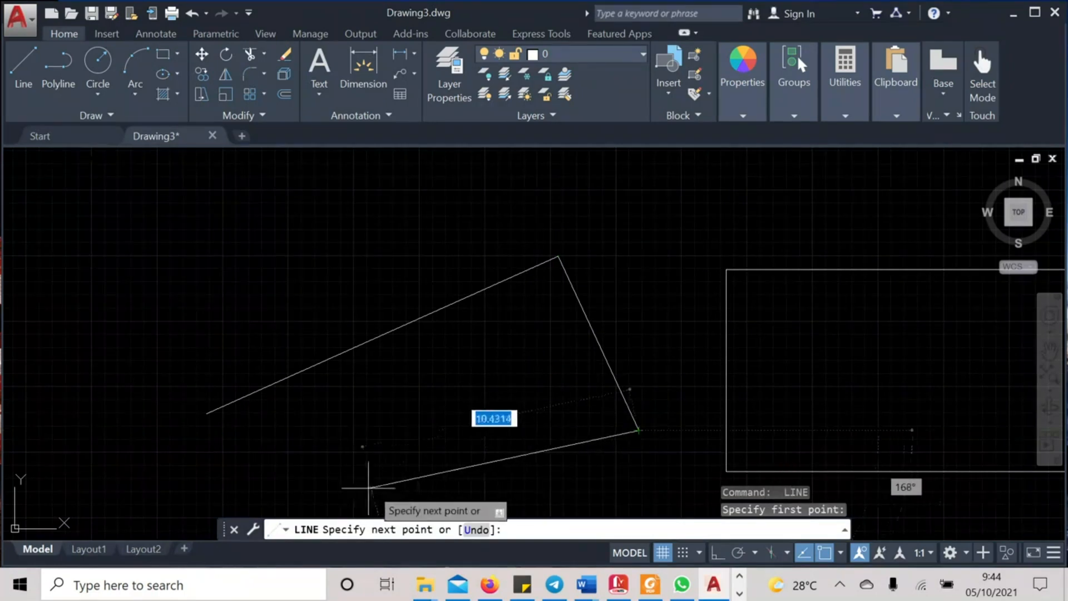
middle_drag(351, 483, 374, 403)
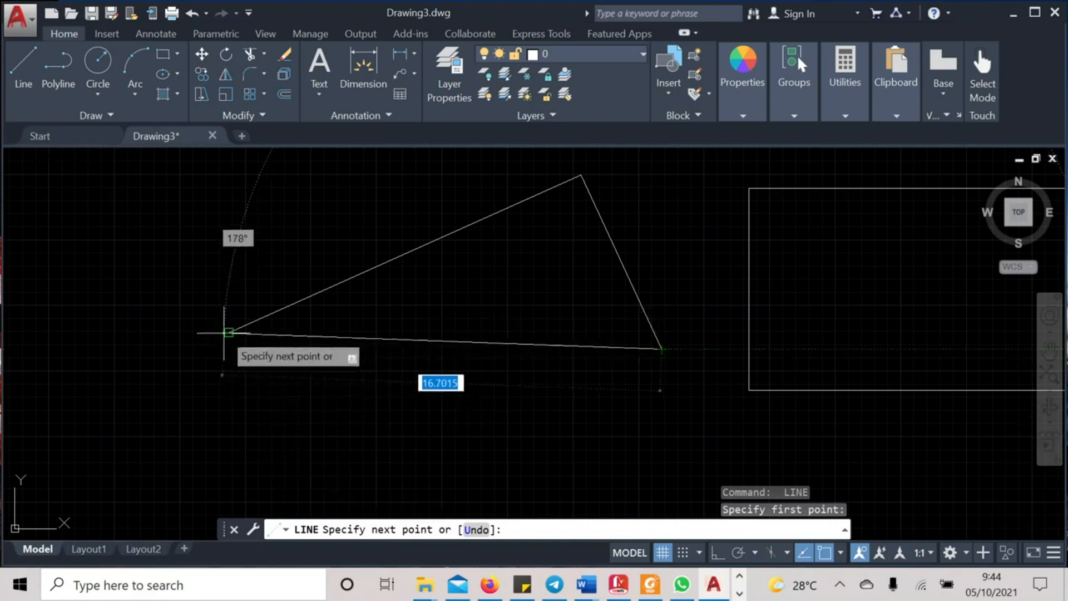
click(325, 484)
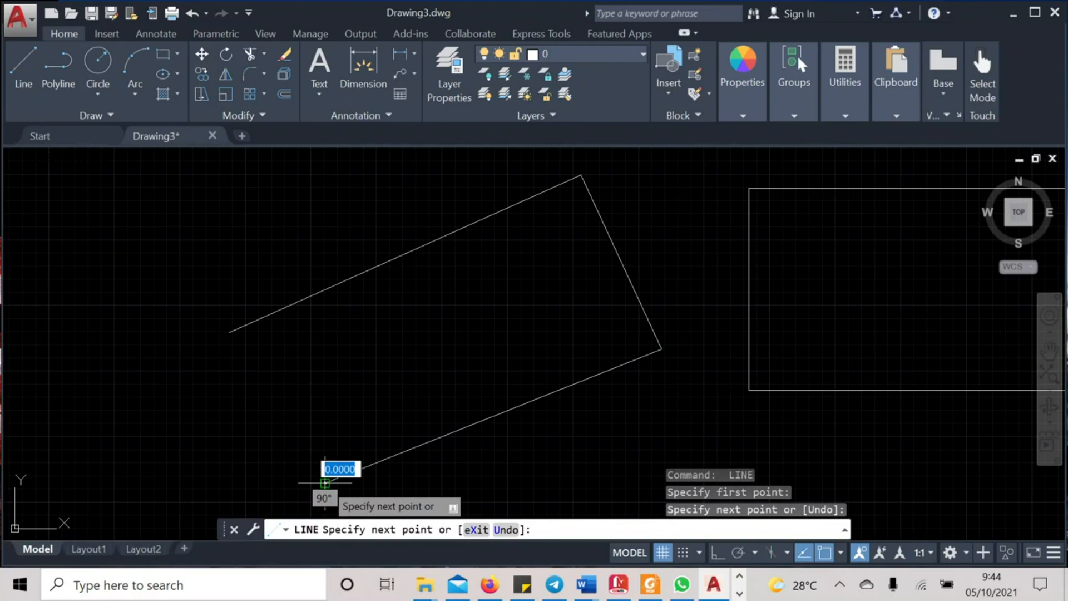
key(Return)
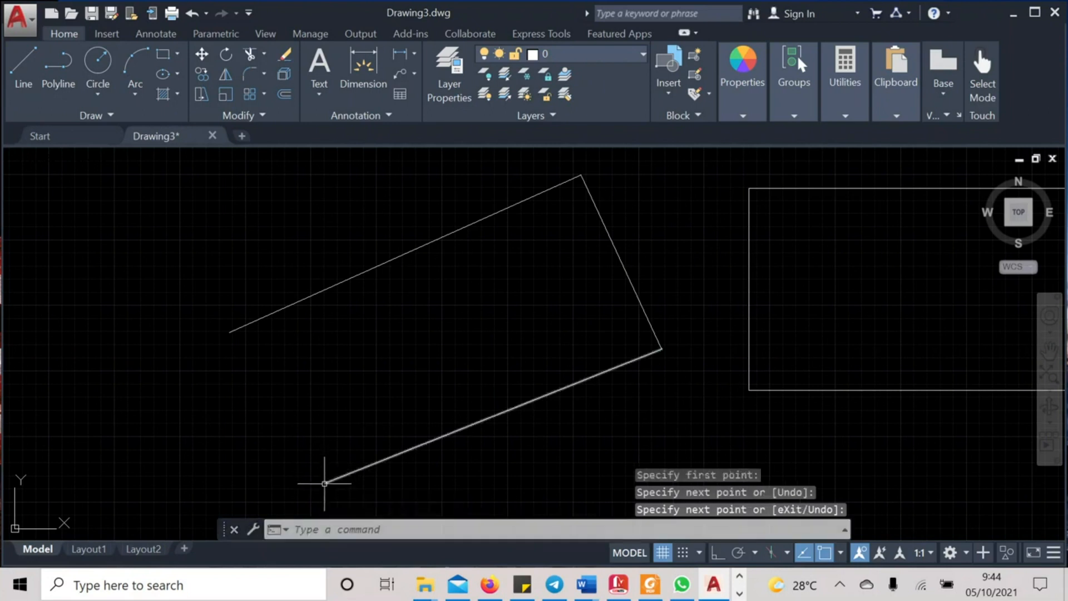
Close the four-sided shape with a line from the lowest free endpoint to the slanted line's left endpoint
key(Return)
click(325, 484)
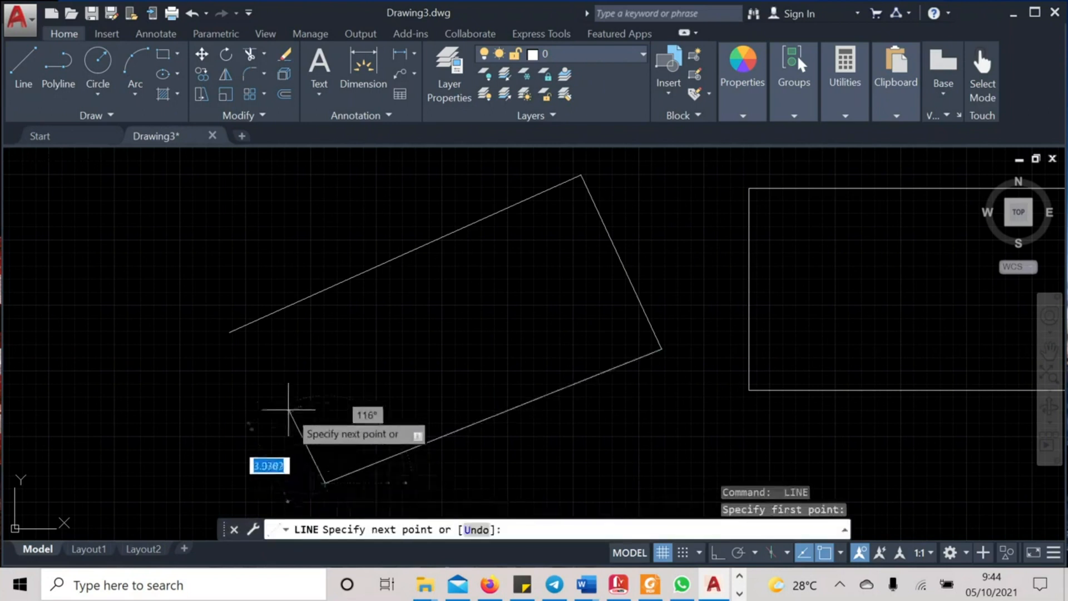
click(229, 333)
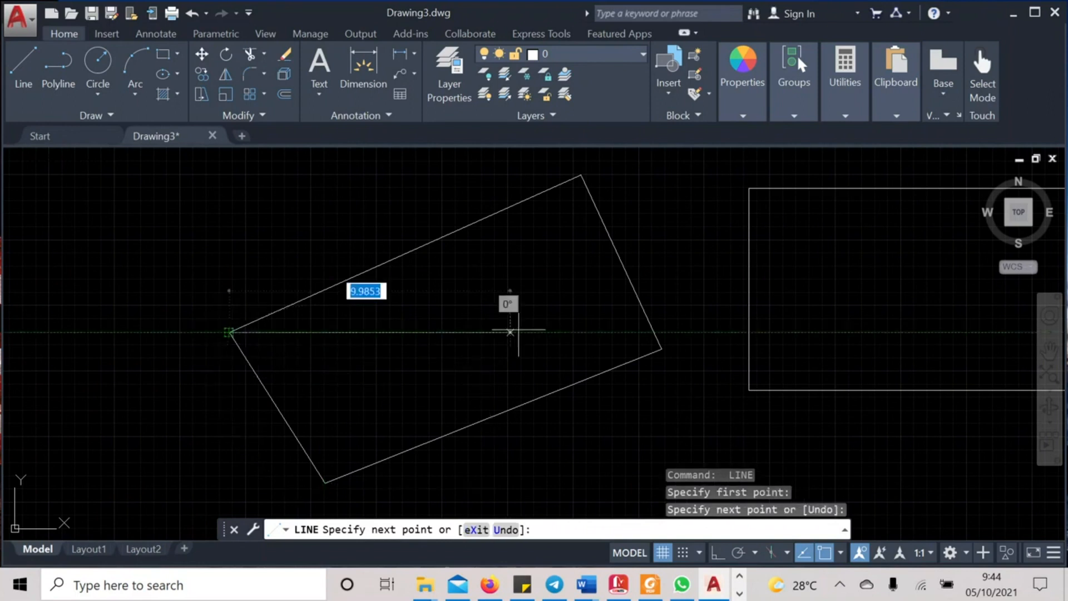
right_click(429, 333)
click(534, 337)
scroll(740, 395, down, 3)
middle_drag(872, 433, 534, 379)
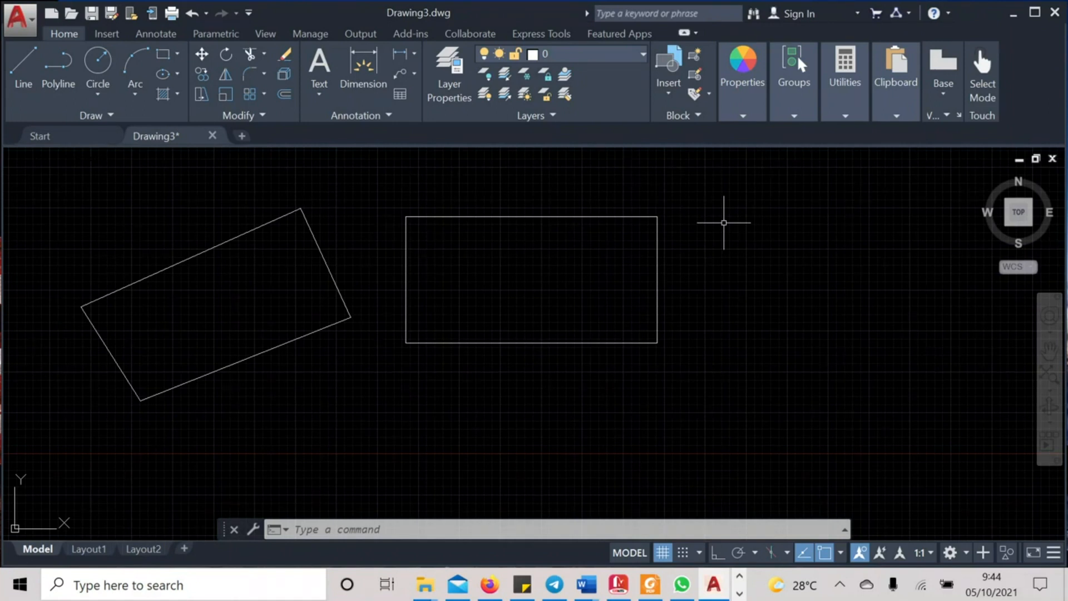
Turn on the Midpoint object snap mode in the drafting settings, keeping Endpoint on
click(700, 553)
click(677, 535)
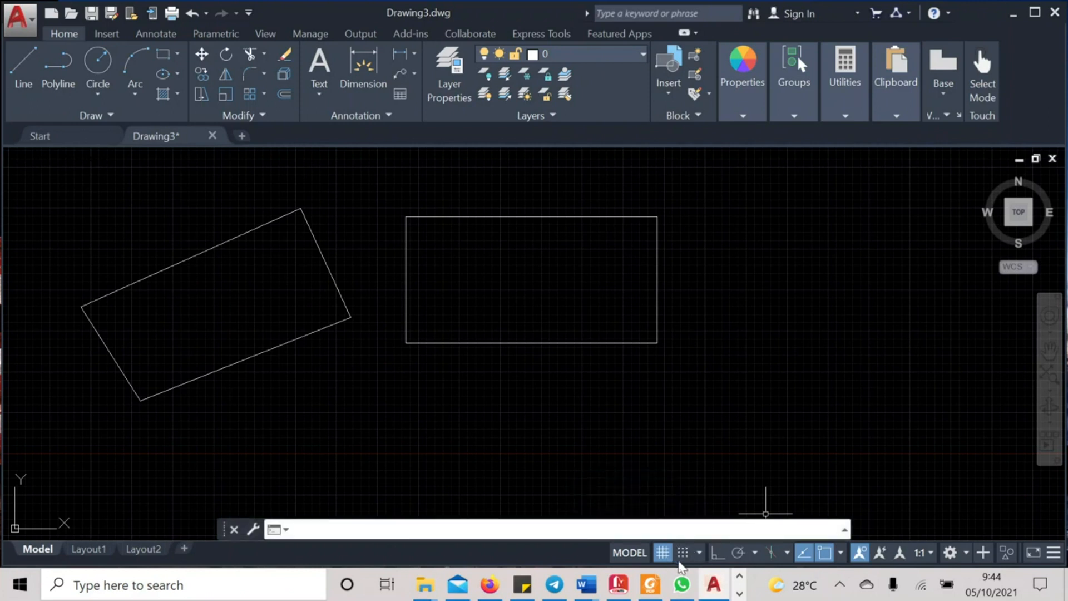
click(697, 552)
click(635, 531)
click(377, 153)
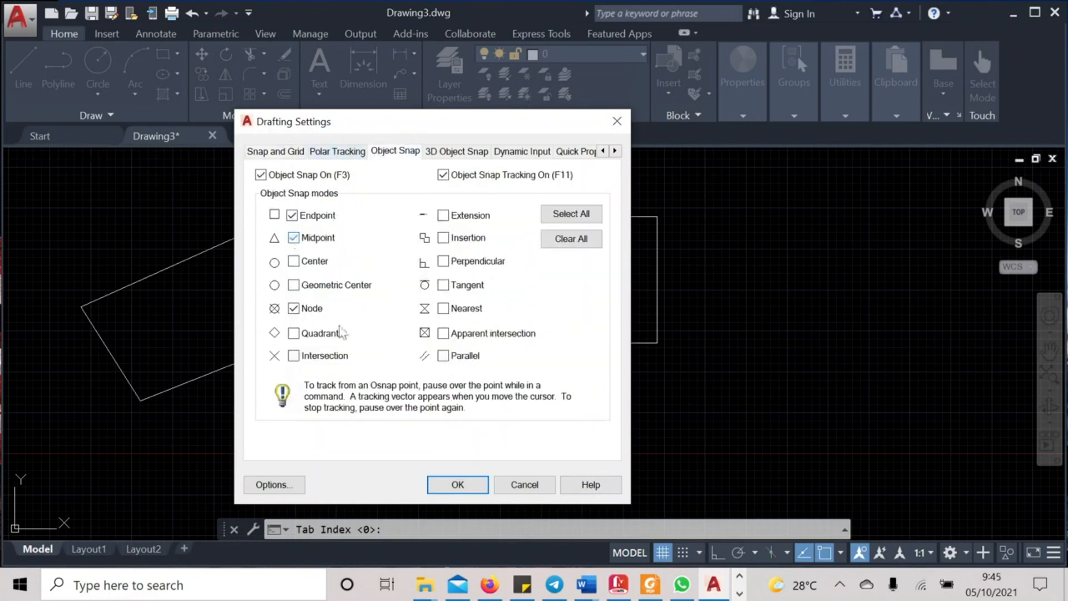
click(470, 485)
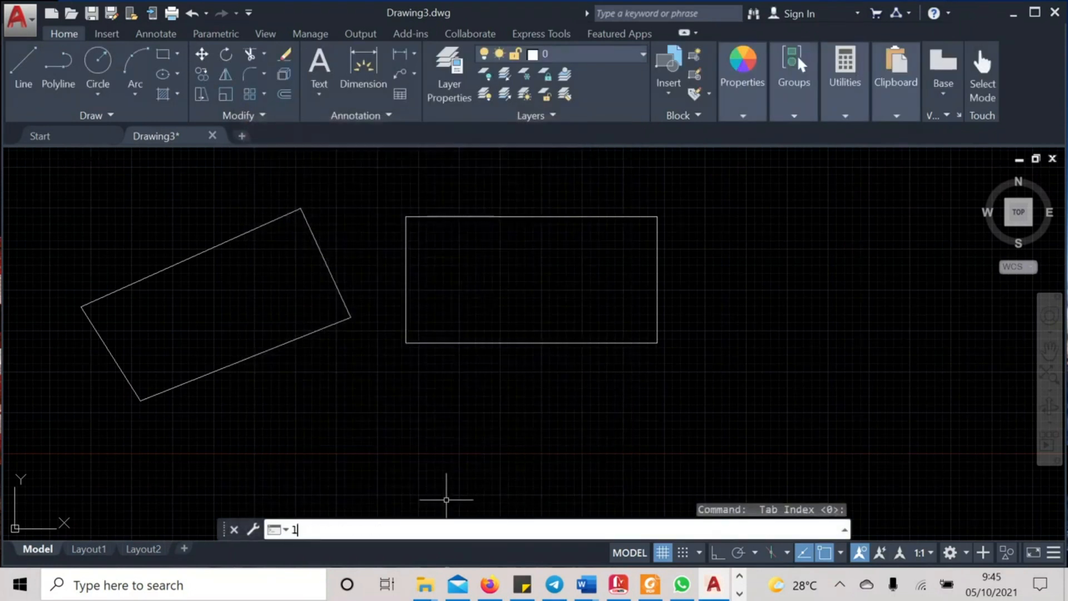
Draw a vertical line from the midpoint of the rectangle's bottom edge to the midpoint of its top edge
key(Return)
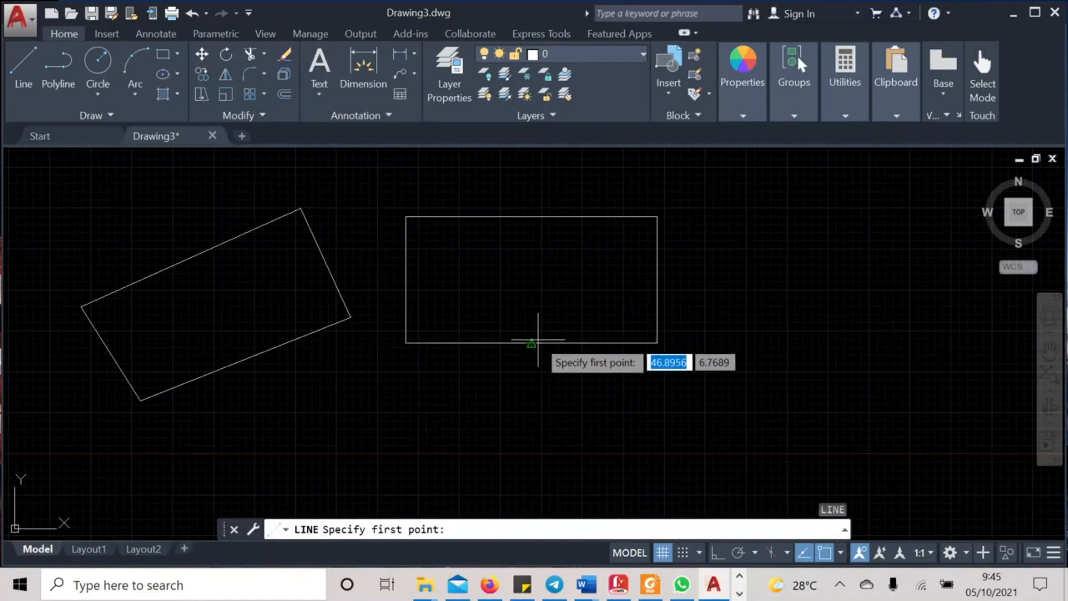
scroll(531, 343, up, 2)
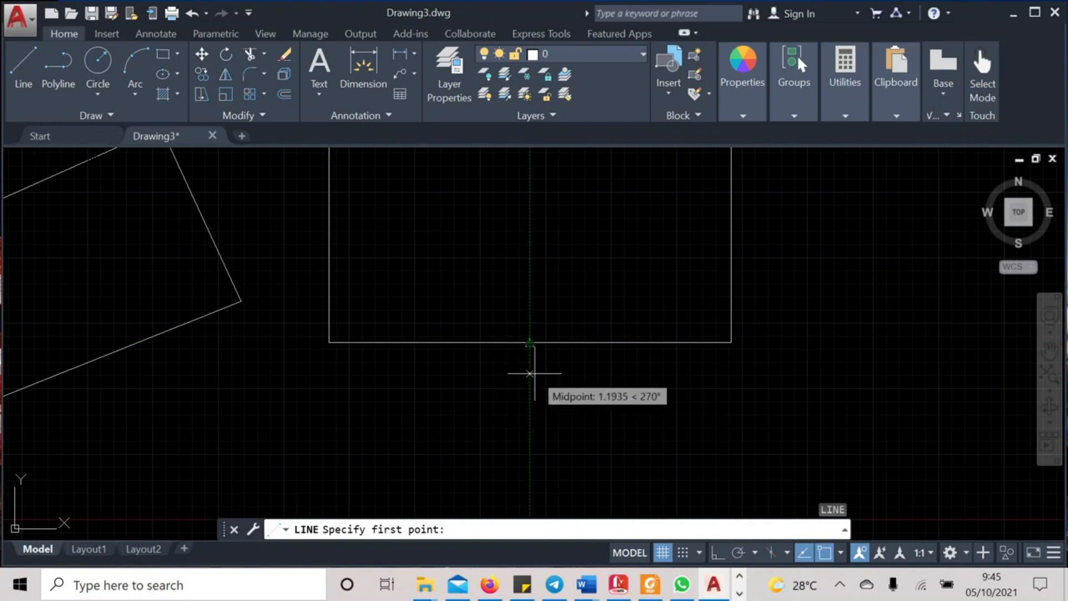
scroll(530, 374, down, 2)
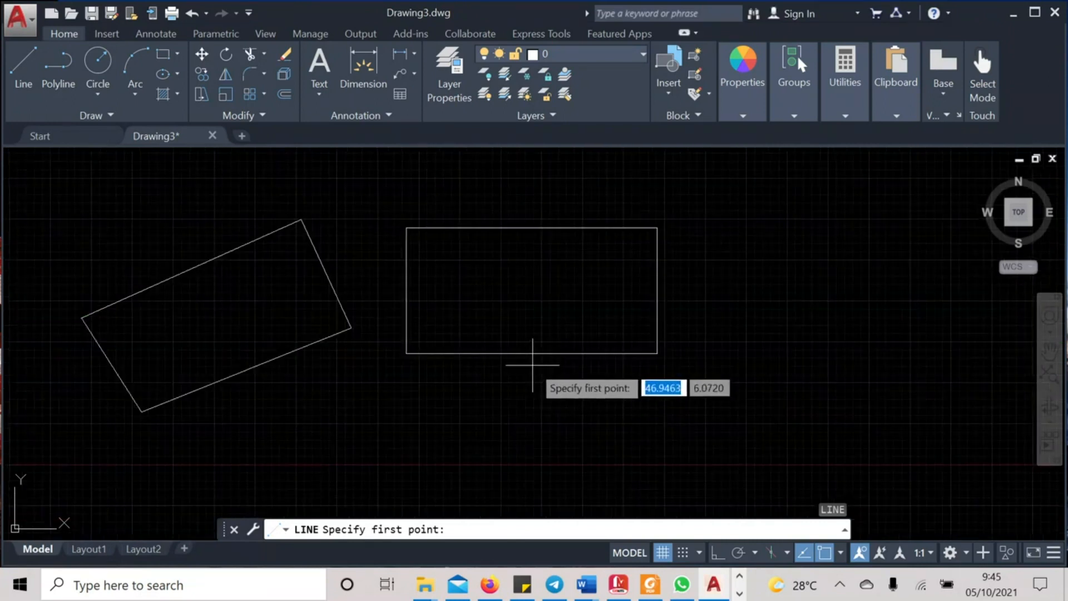
click(532, 354)
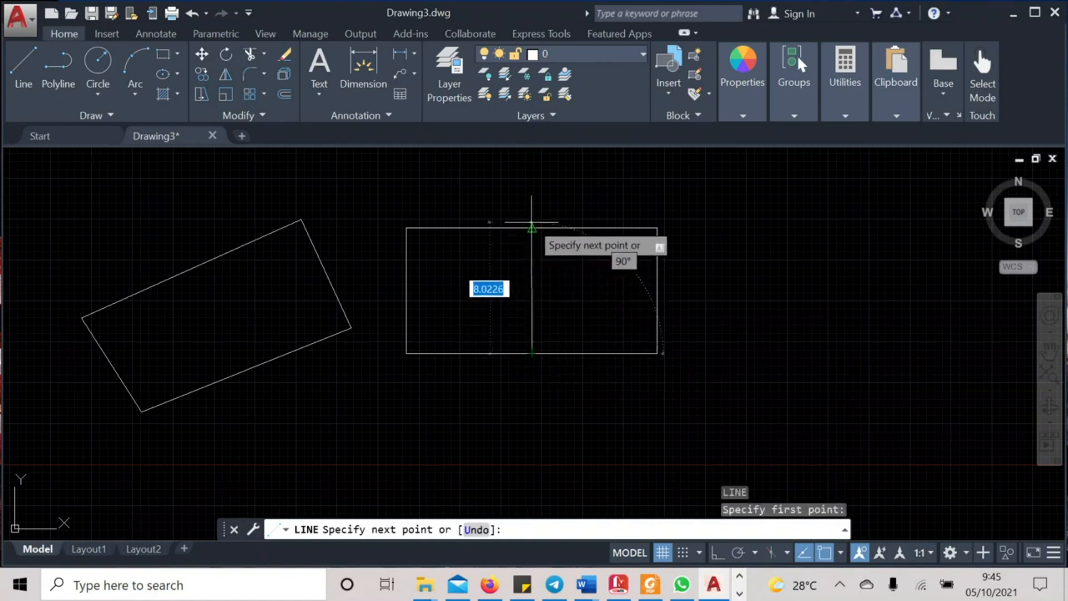
scroll(533, 220, up, 2)
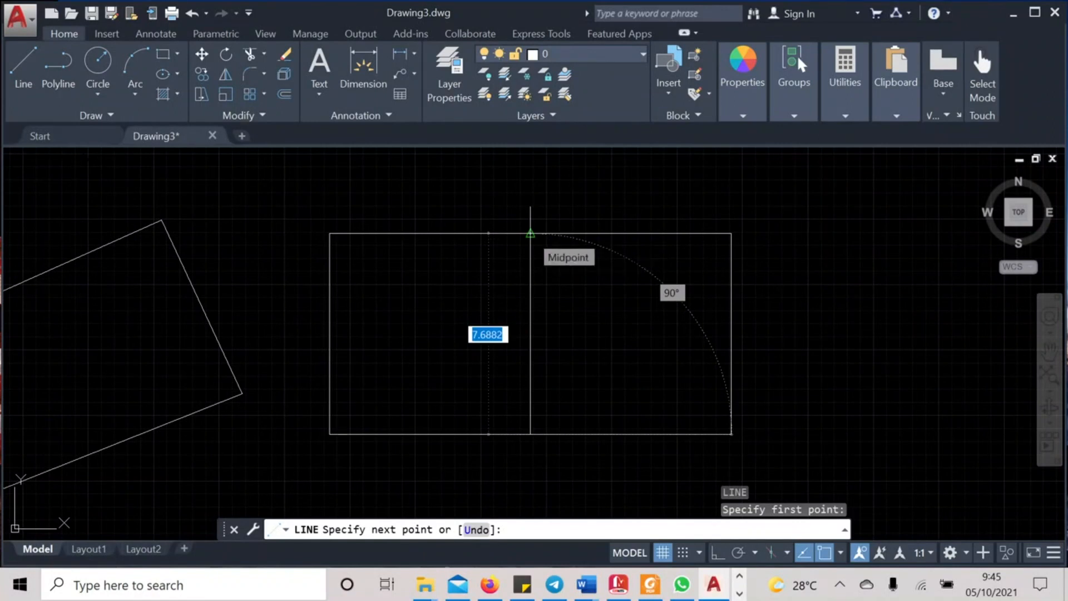
click(531, 233)
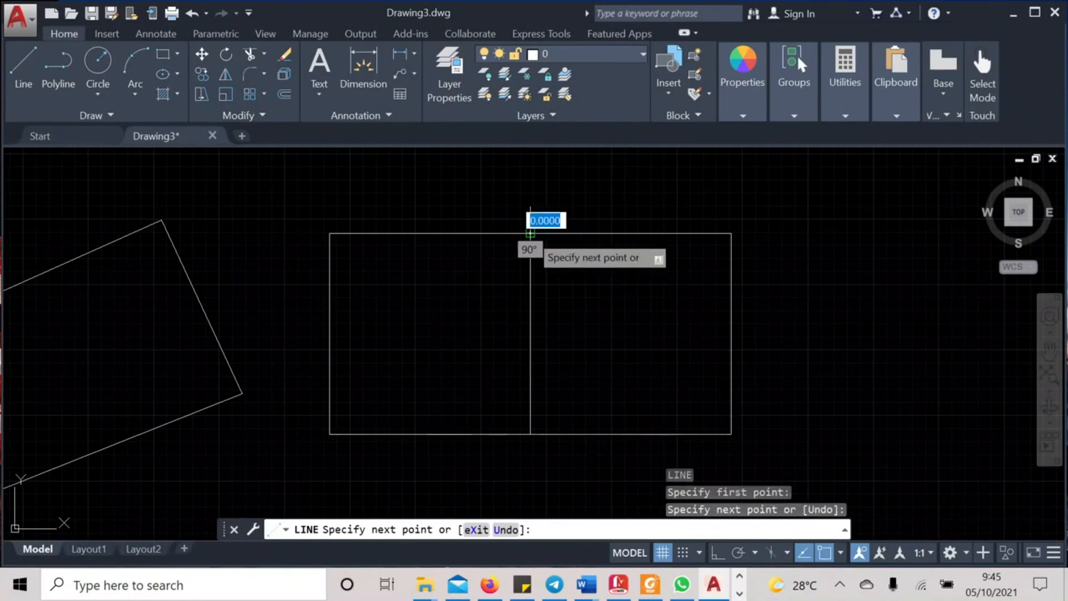
right_click(661, 340)
click(696, 351)
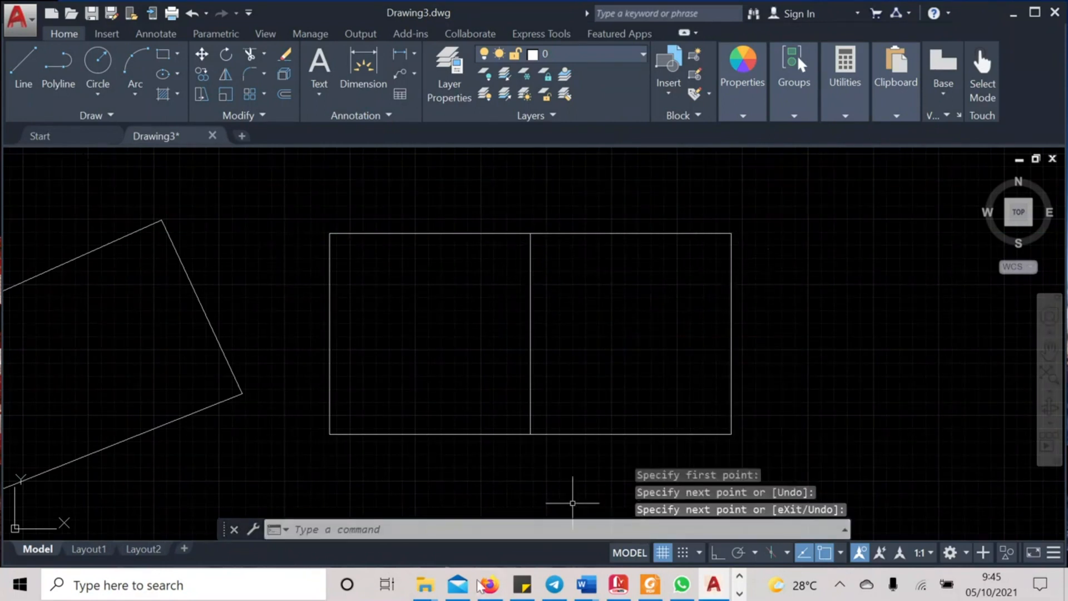
Draw a horizontal line from the midpoint of the rectangle's right edge to the midpoint of its left edge
click(337, 529)
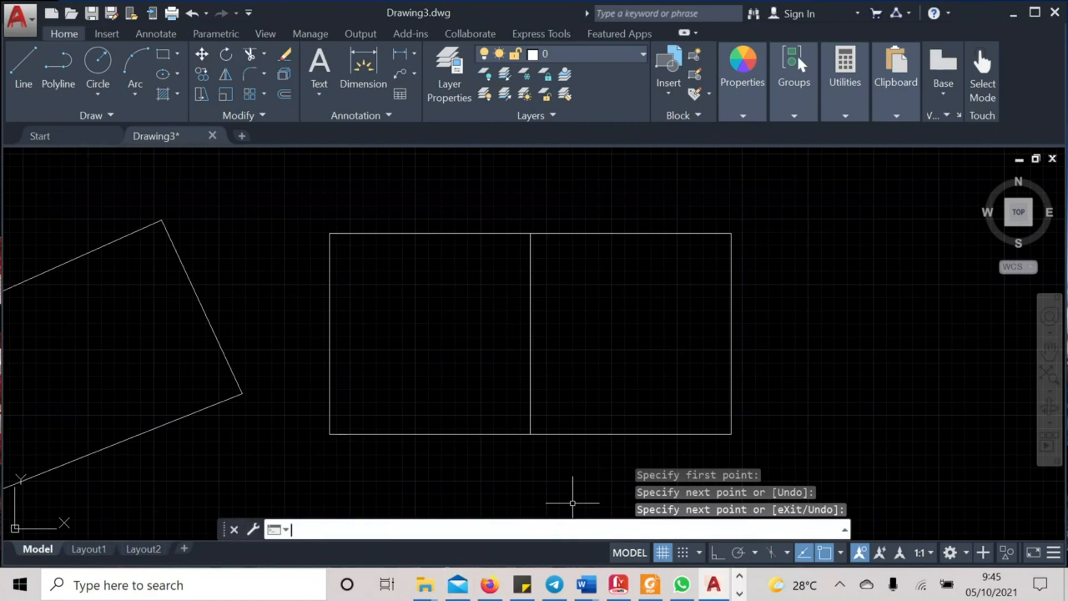
text(L)
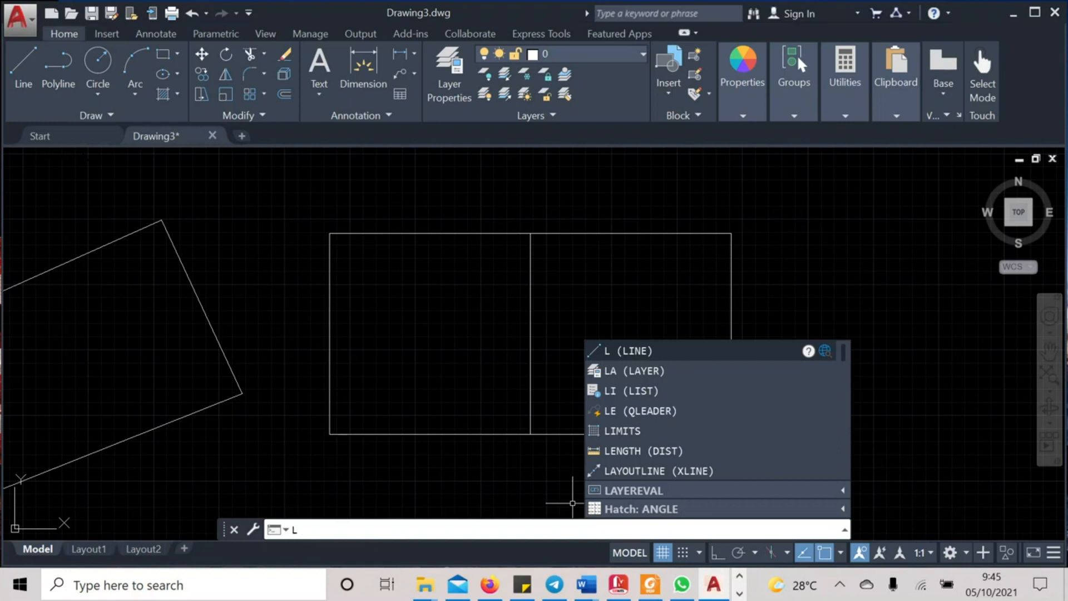
key(Return)
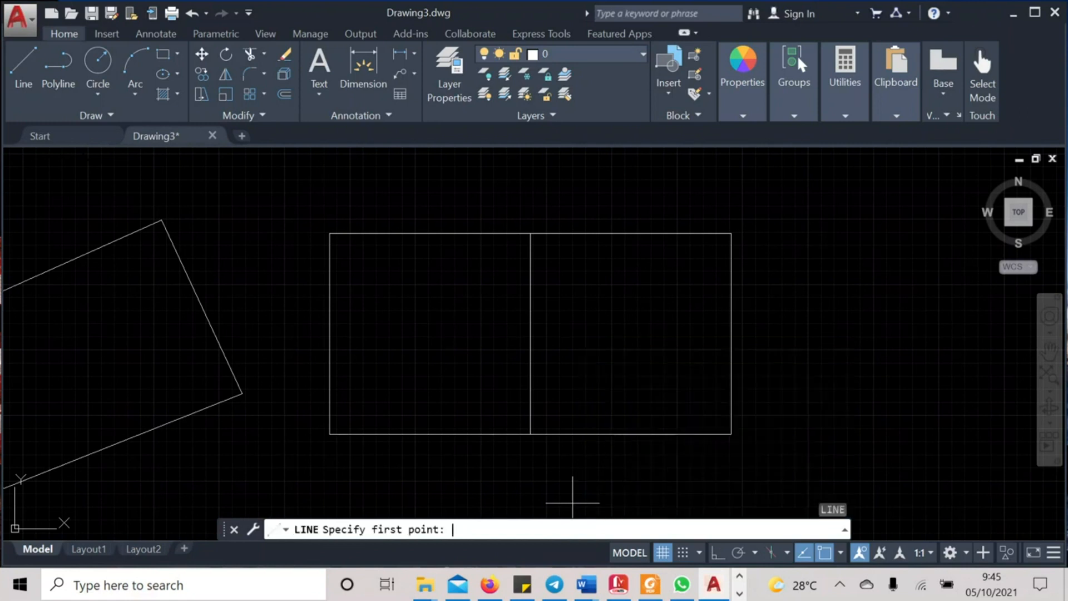
click(732, 335)
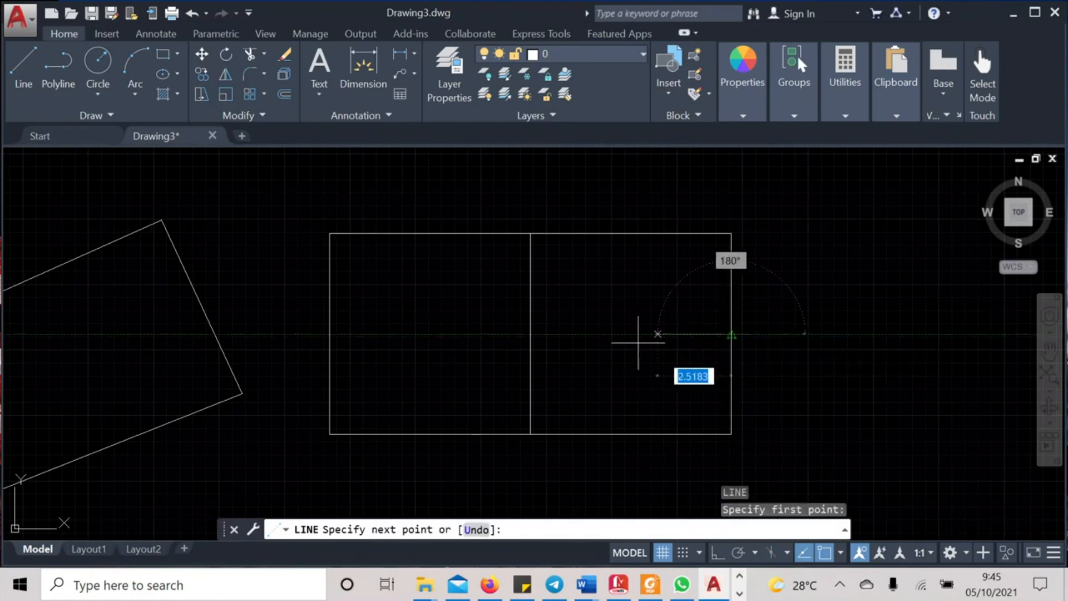
click(329, 334)
key(Return)
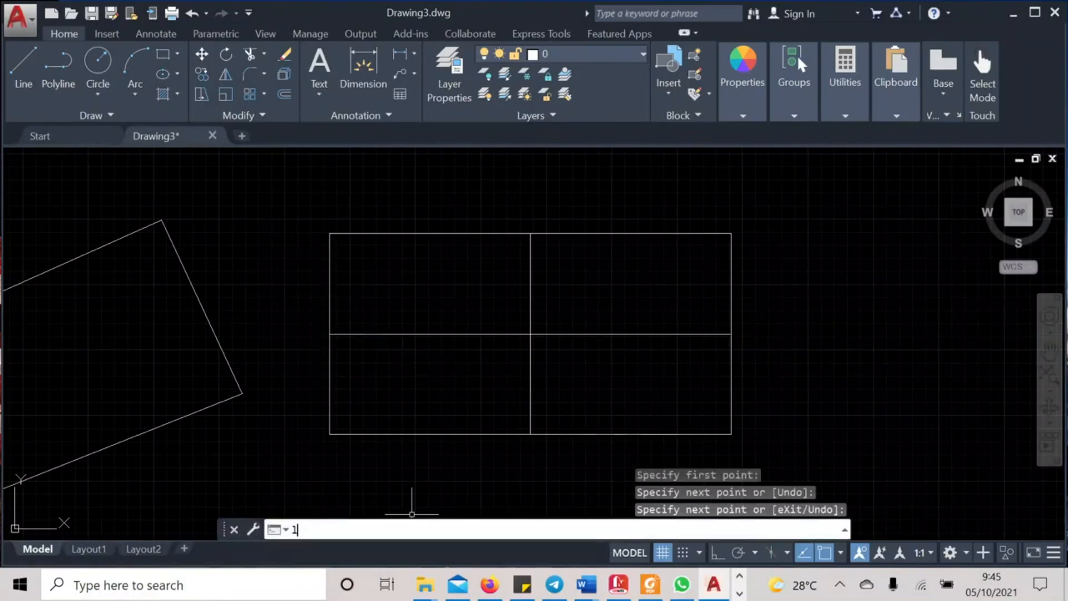
Draw a diagonal line from the rectangle's upper-right corner to its lower-left corner
key(Return)
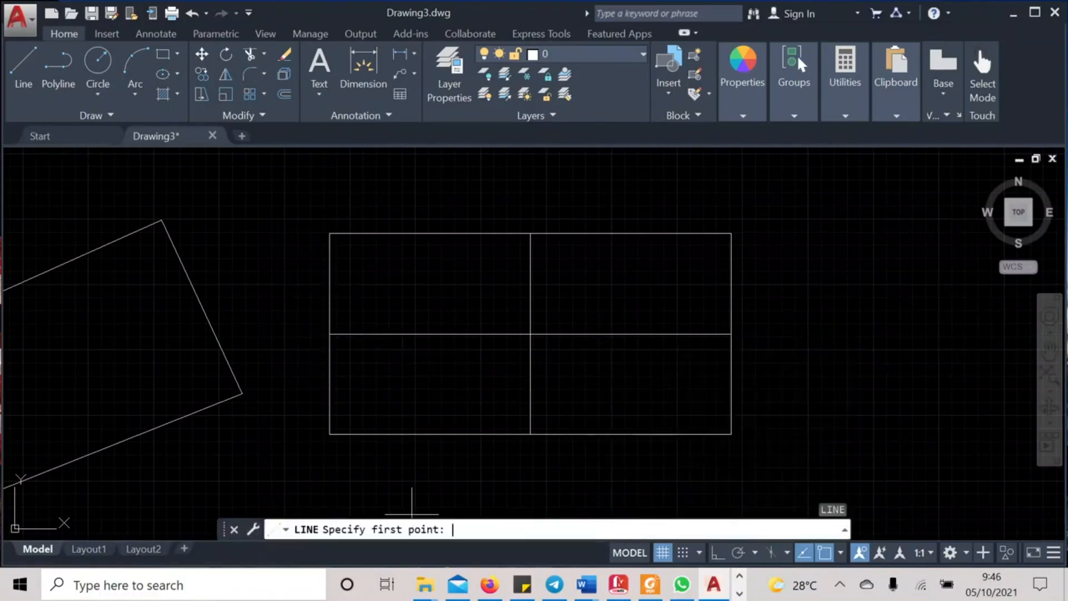
click(731, 233)
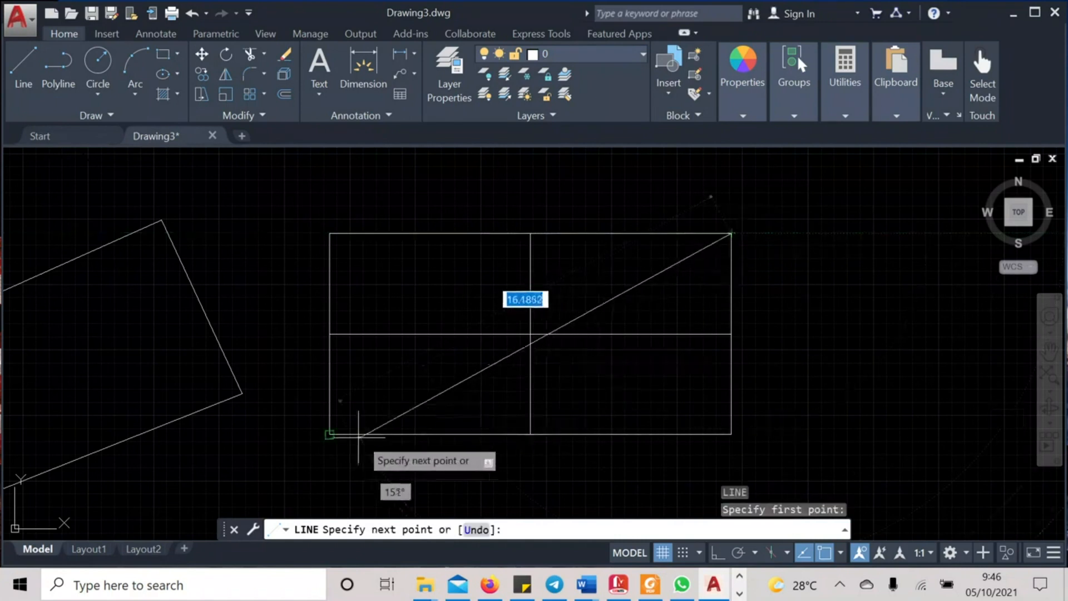
click(330, 434)
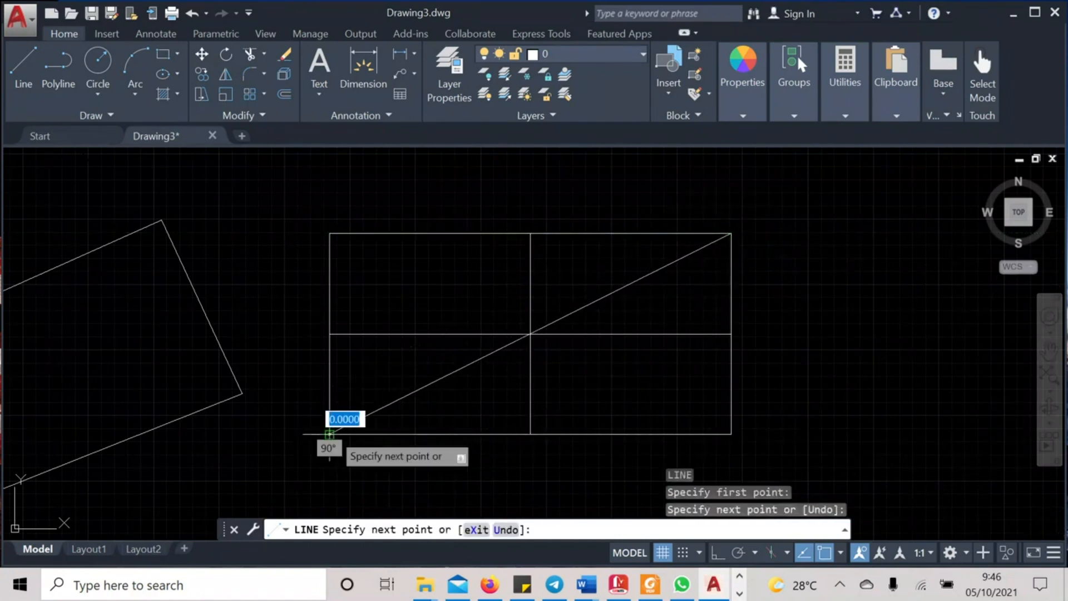
right_click(331, 434)
click(370, 272)
Draw the other diagonal from the rectangle's upper-left corner to its lower-right corner
key(Return)
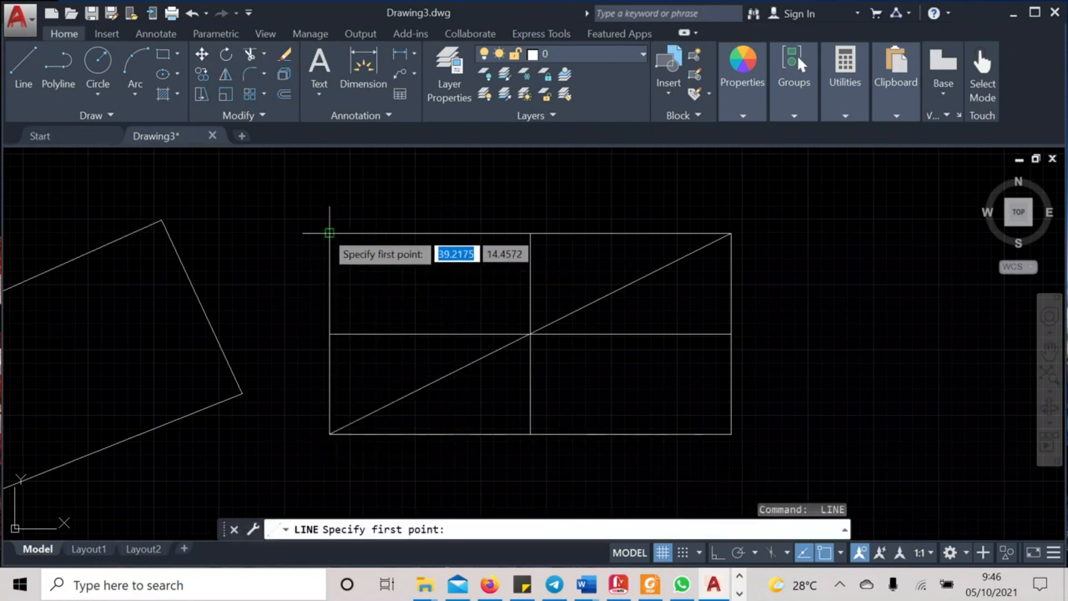
click(330, 233)
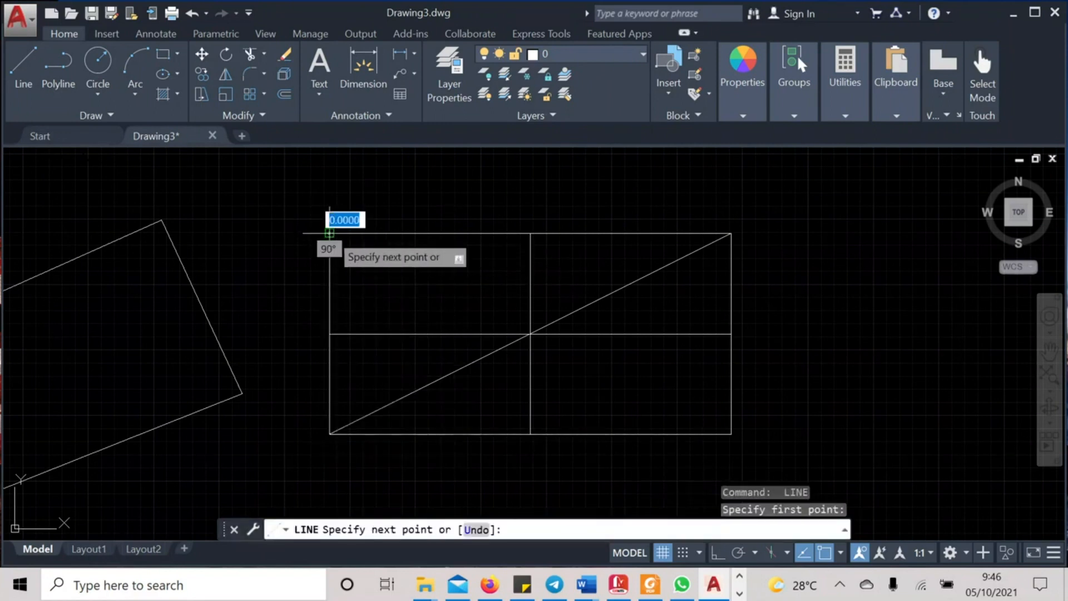
click(732, 434)
right_click(732, 434)
click(759, 259)
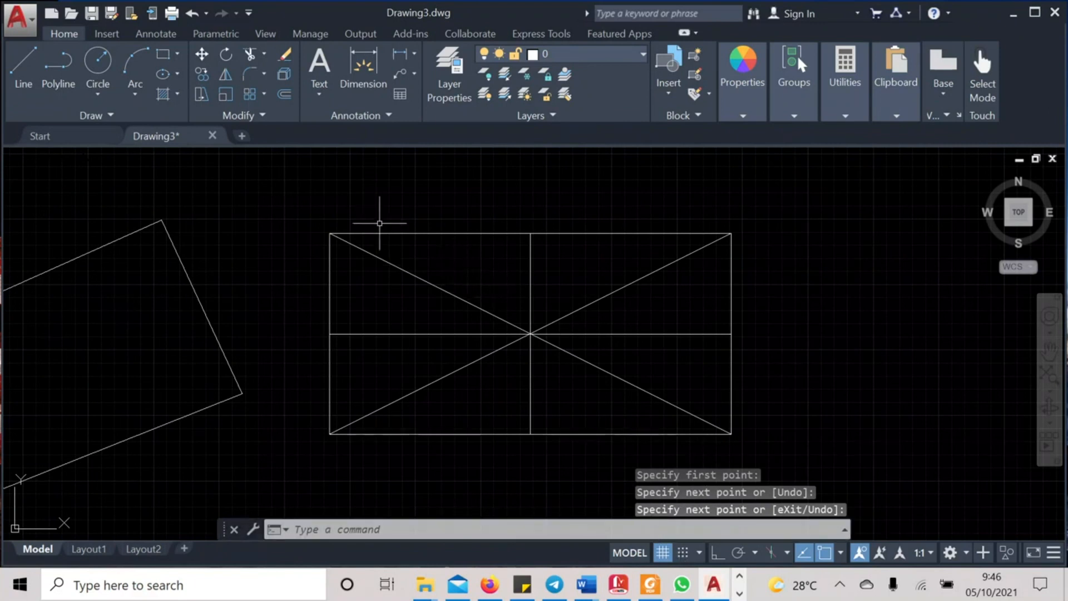
shift+right_click(811, 298)
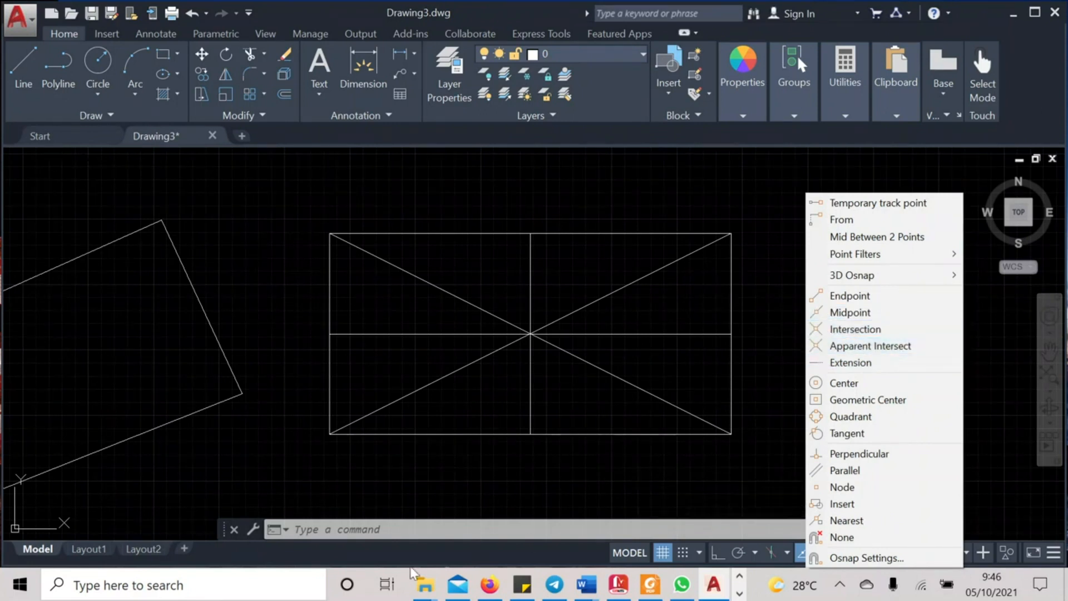
click(490, 533)
Draw a vertical line in the empty area right of the rectangle, with length 10 and angle 270°
scroll(786, 446, up, 1)
mouse_move(787, 445)
middle_down()
mouse_move(525, 462)
mouse_move(470, 496)
middle_up()
scroll(586, 417, down, 2)
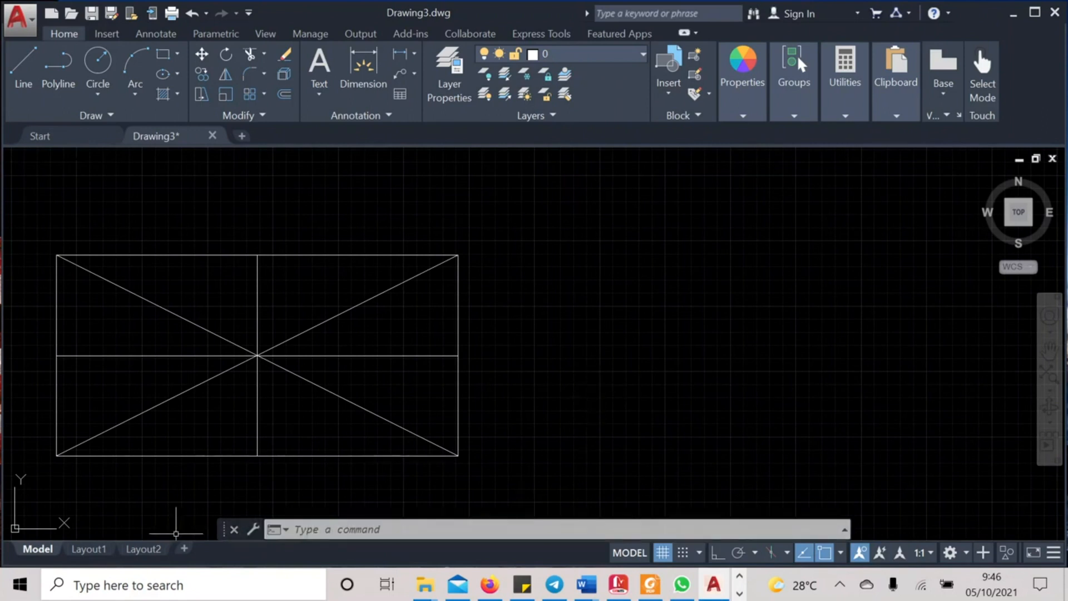
click(23, 64)
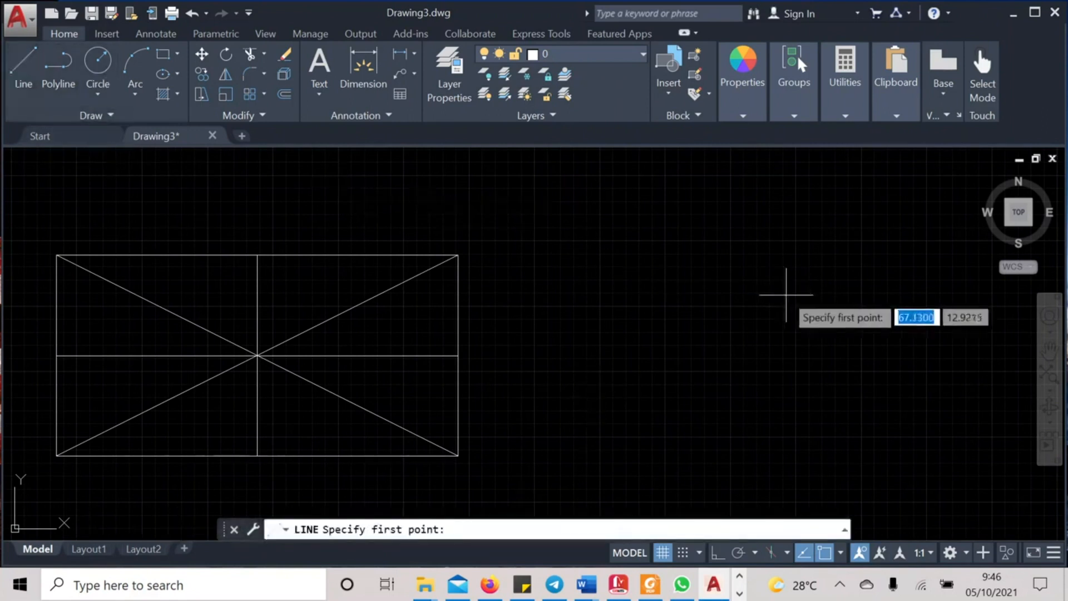
click(662, 243)
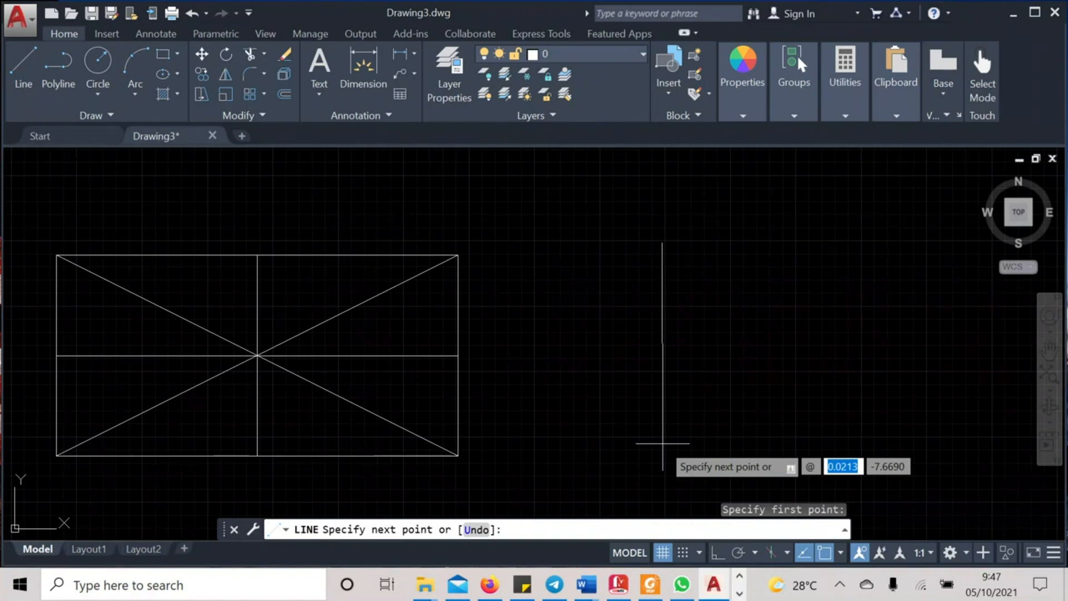
text(10)
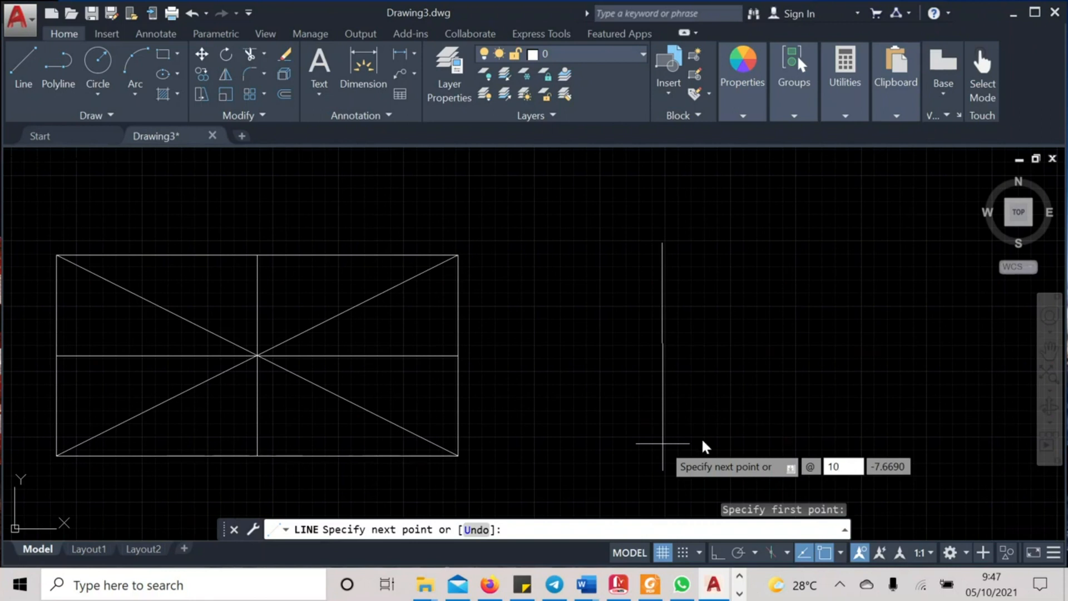
key(Tab)
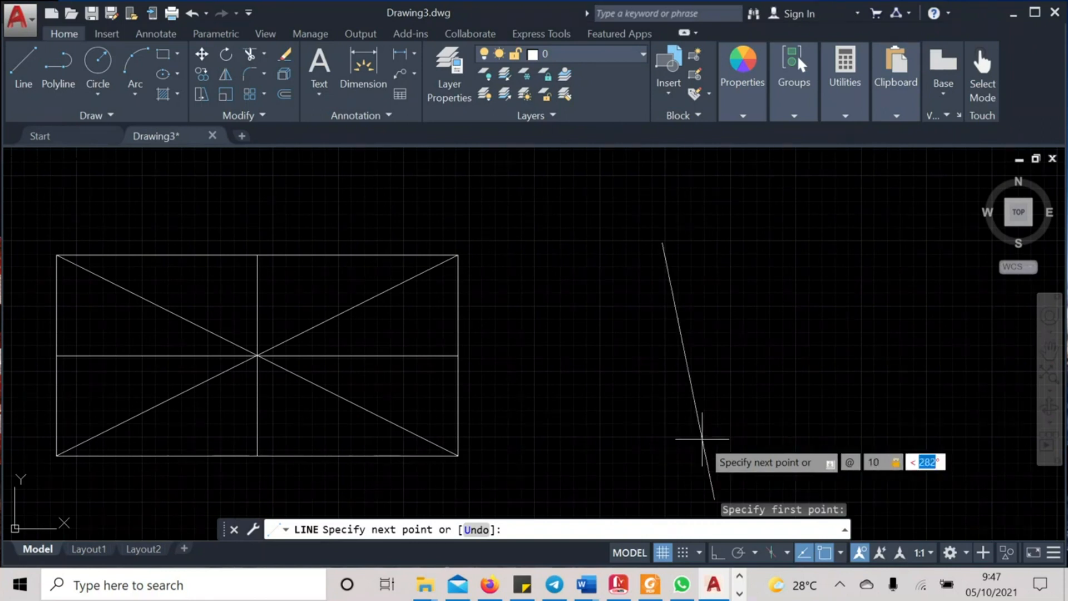
text(270)
key(Return)
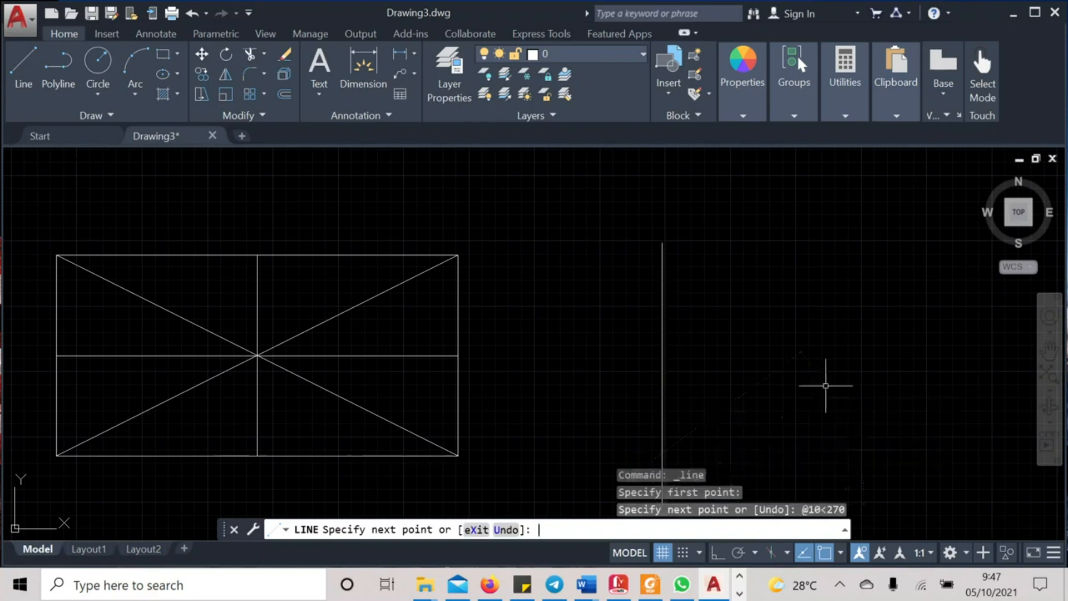
key(Return)
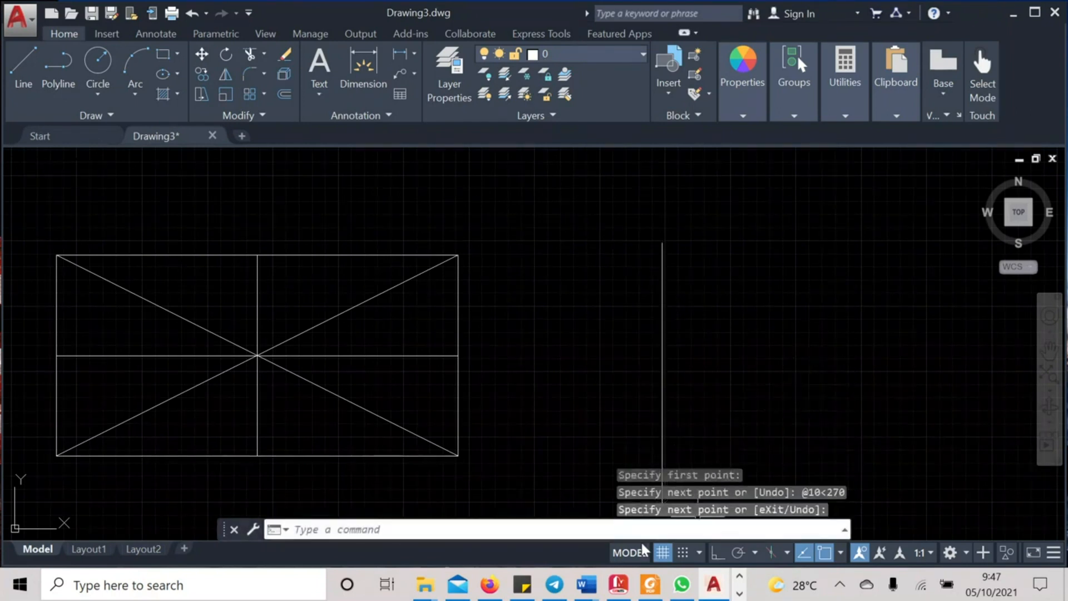
Clear all object snap modes in the drafting settings and turn on only Intersection
click(292, 529)
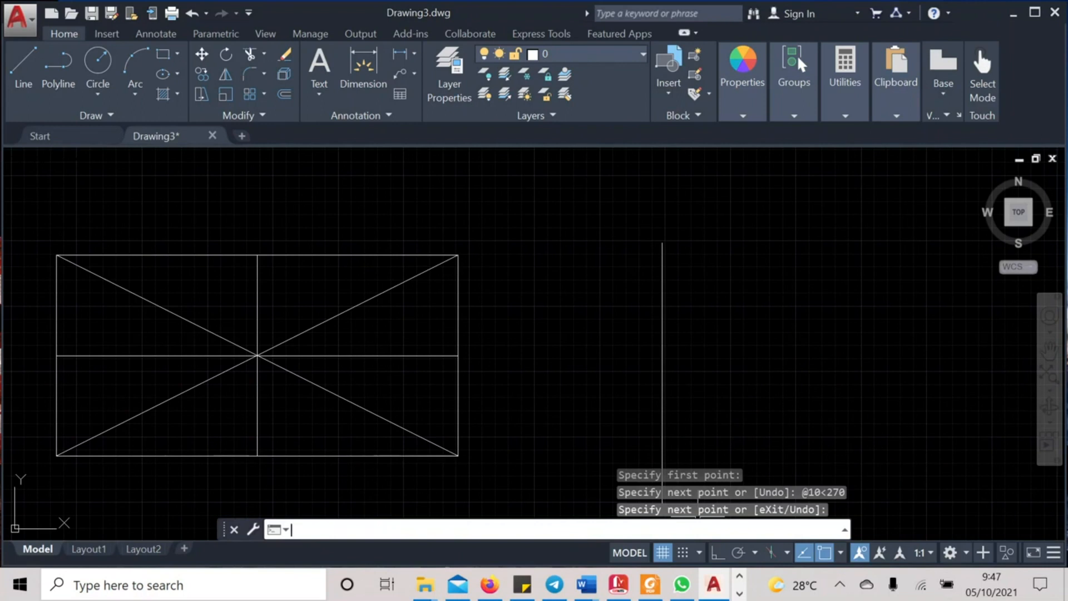
click(699, 553)
click(618, 527)
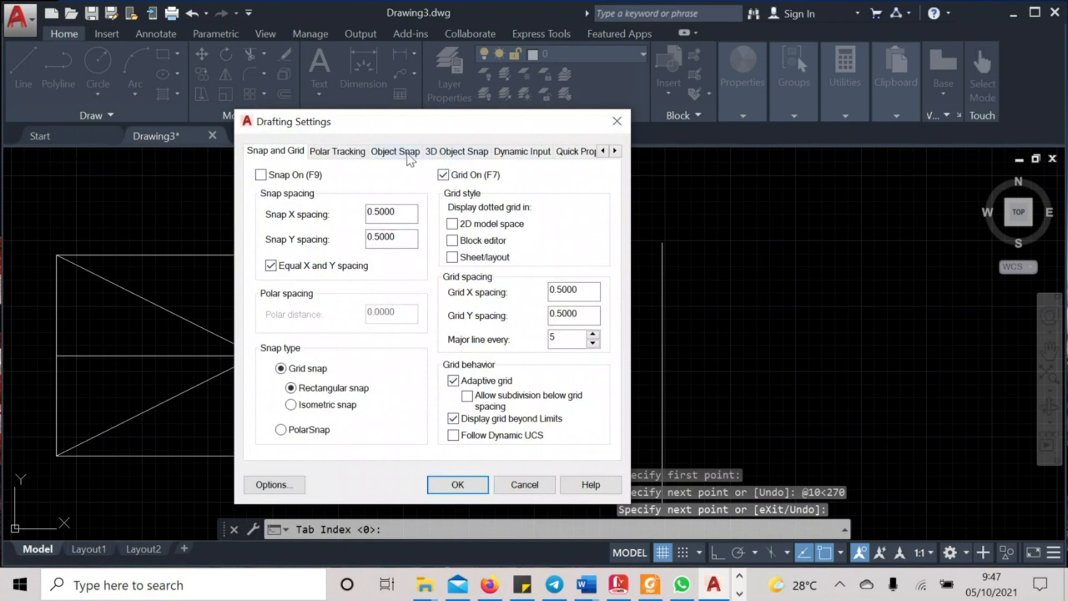
click(396, 152)
click(570, 239)
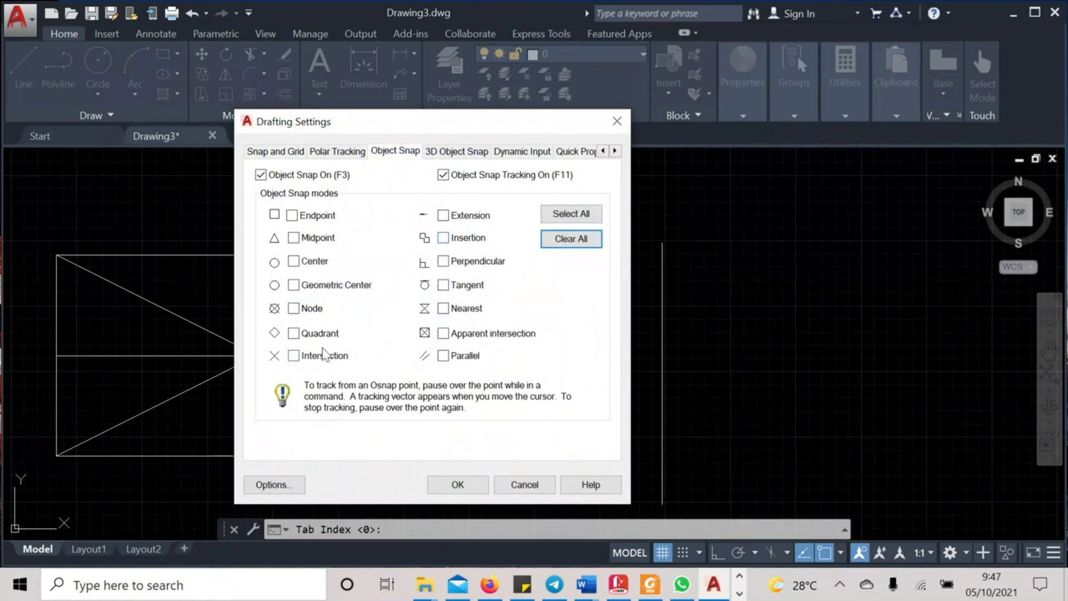
click(293, 356)
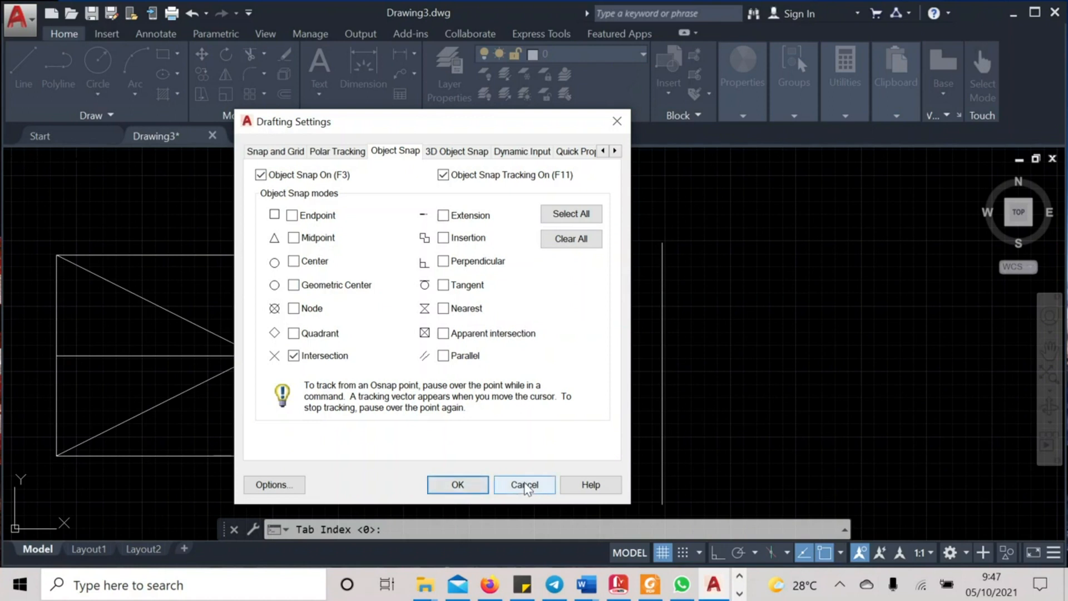
click(458, 484)
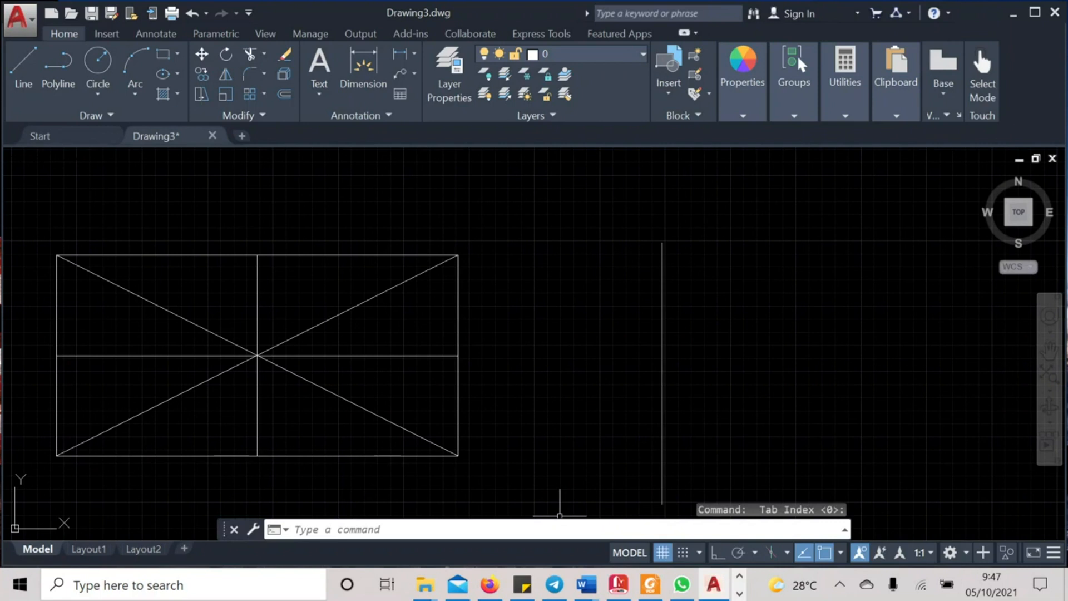
Draw a leader from the vertical line's midpoint using a one-time Midpoint snap, with length 10 and angle 0°, and no annotation text
click(445, 529)
text(le)
key(Return)
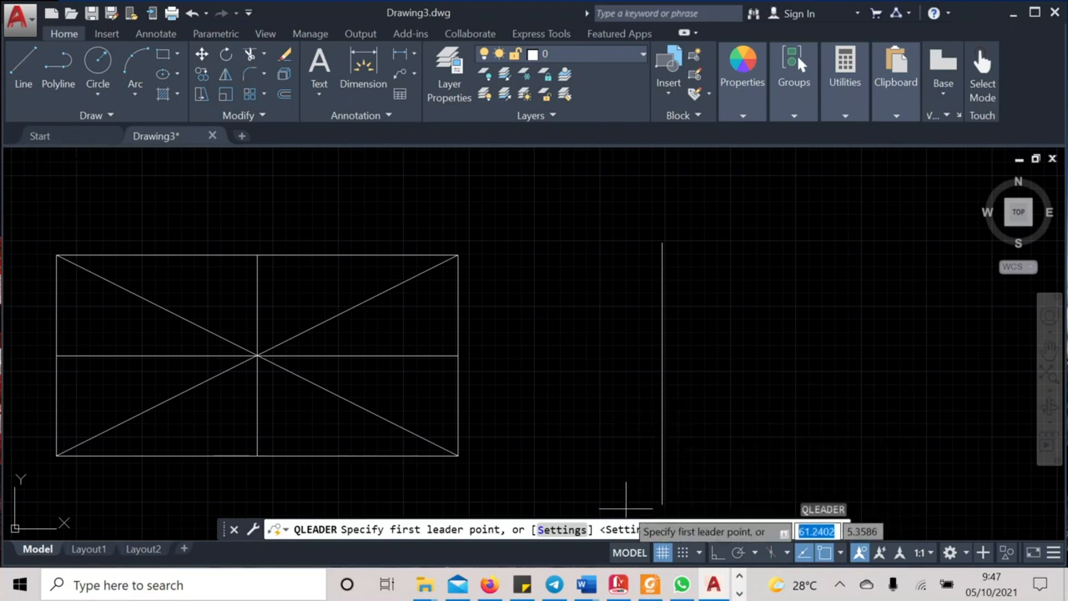
shift+right_click(758, 377)
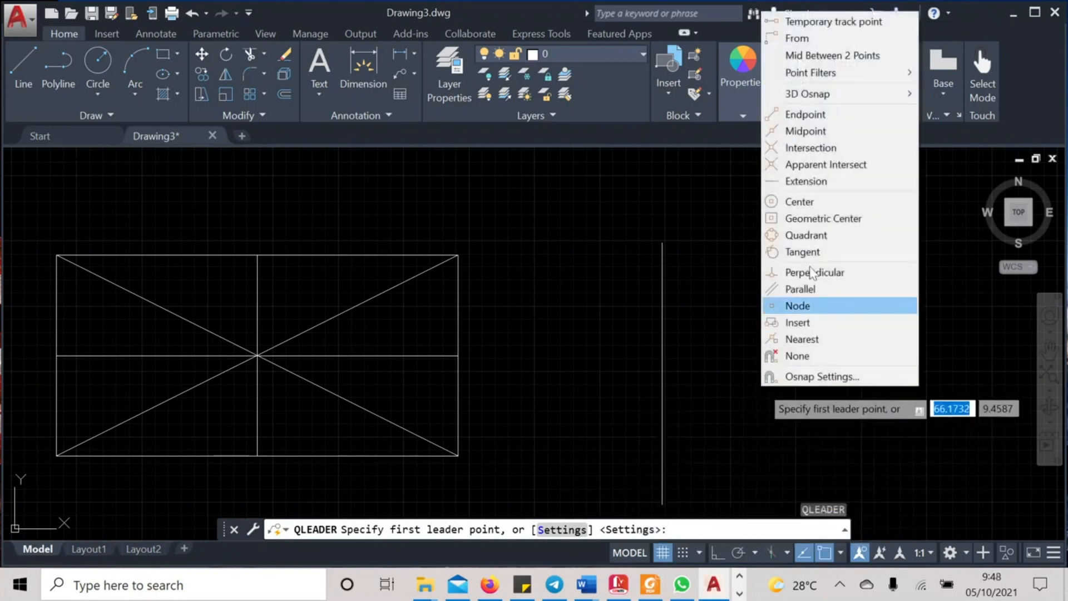
click(820, 138)
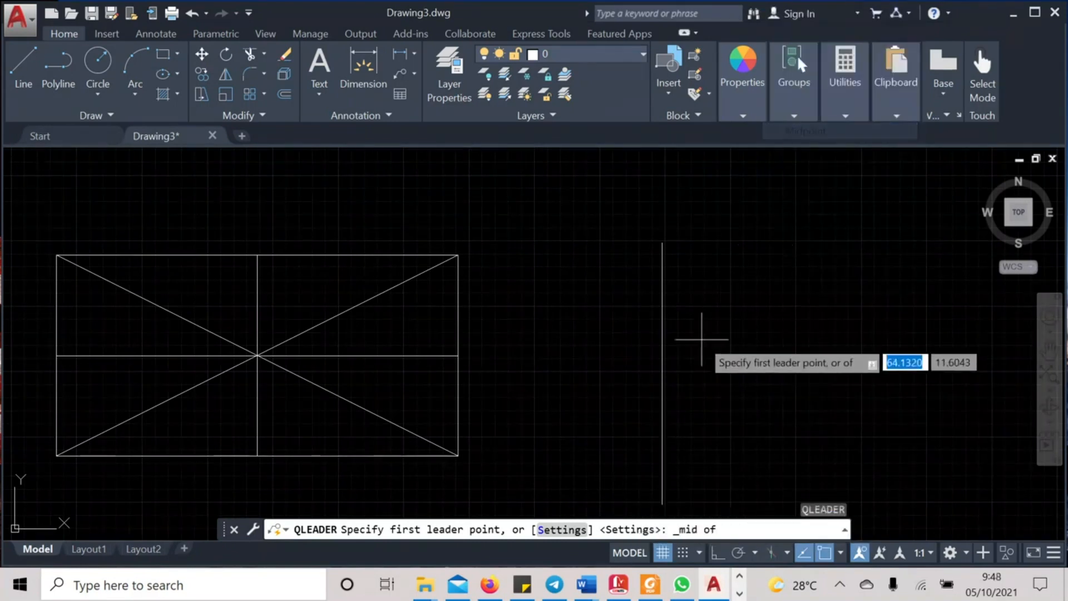
click(662, 374)
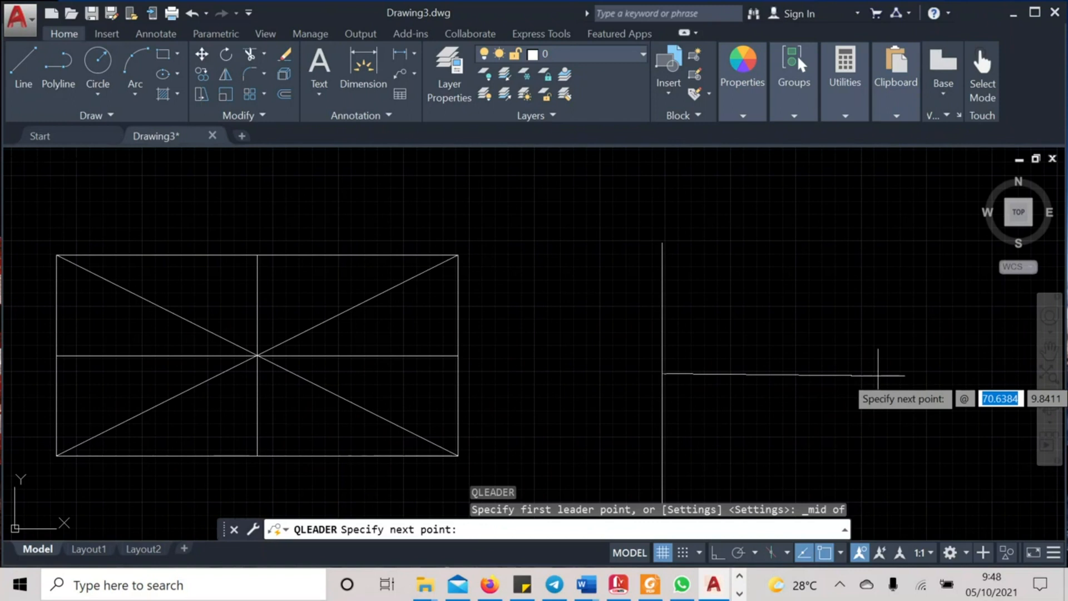
text(10)
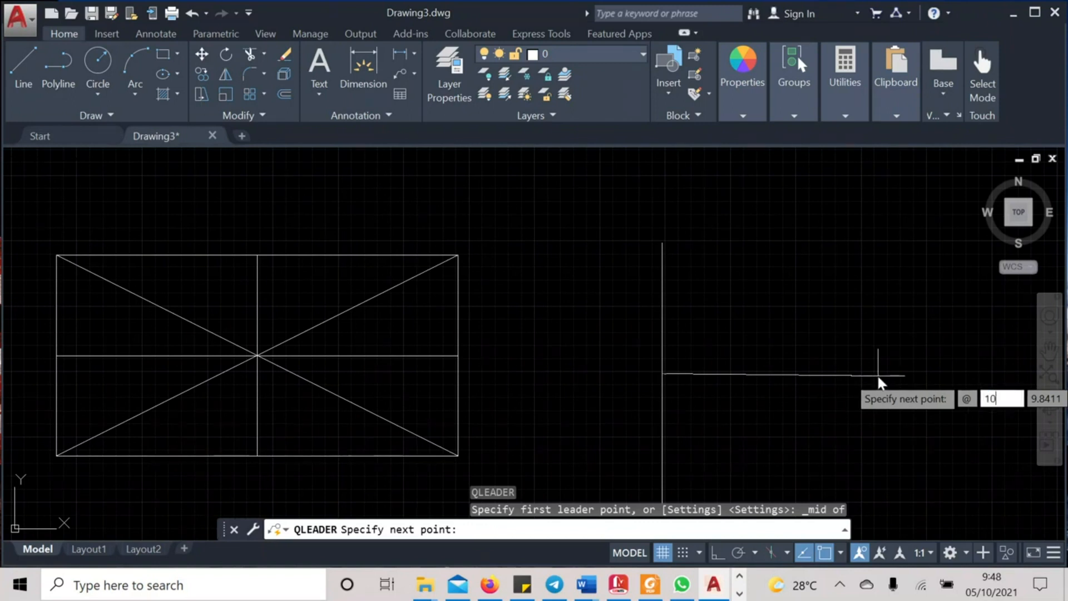
key(Tab)
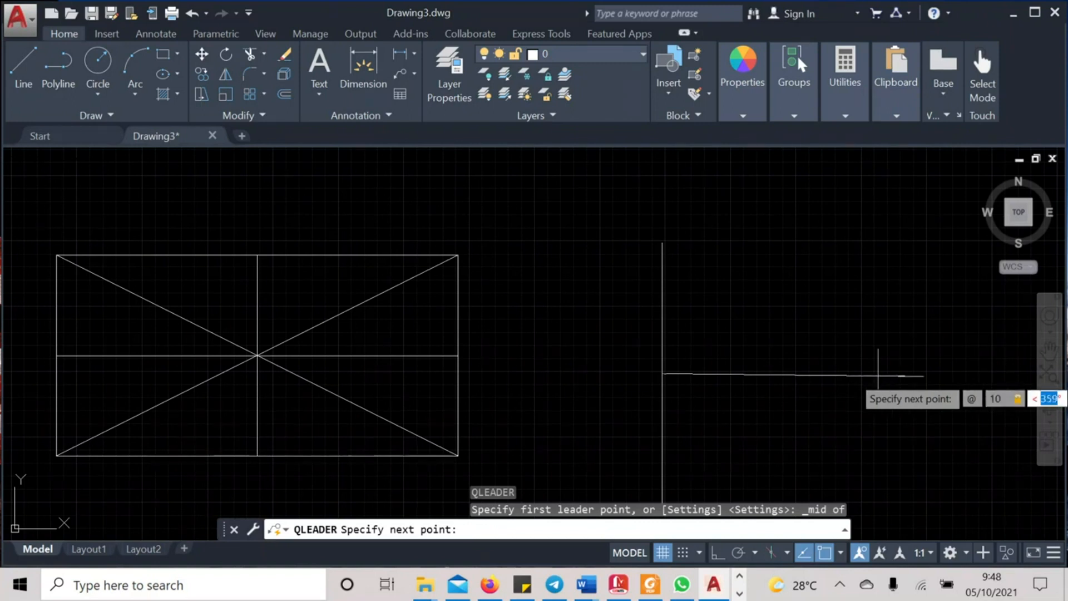
text(0)
key(Return)
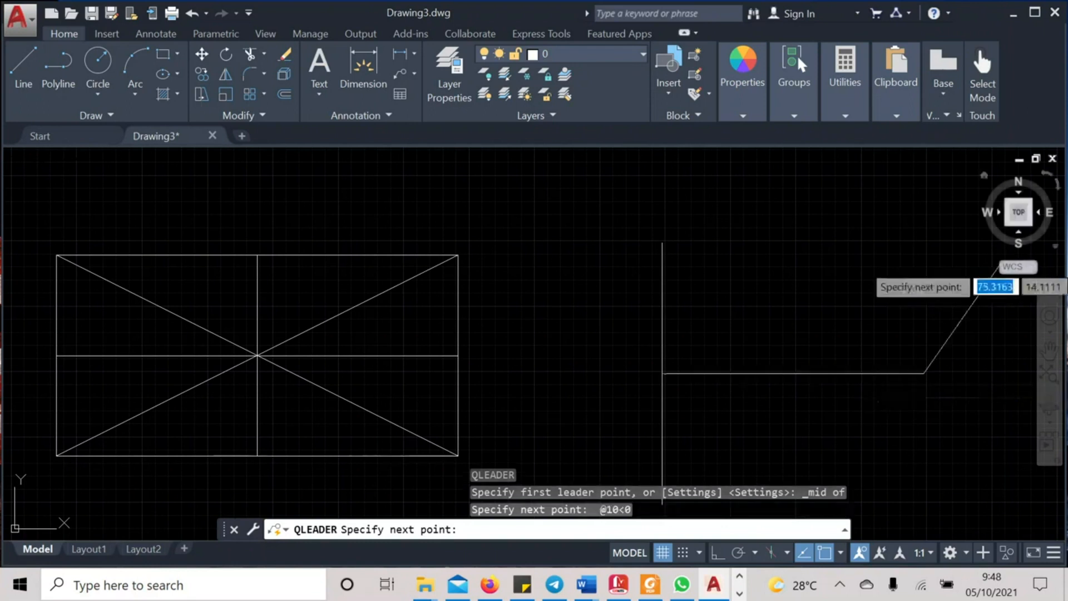
key(Return)
mouse_move(771, 579)
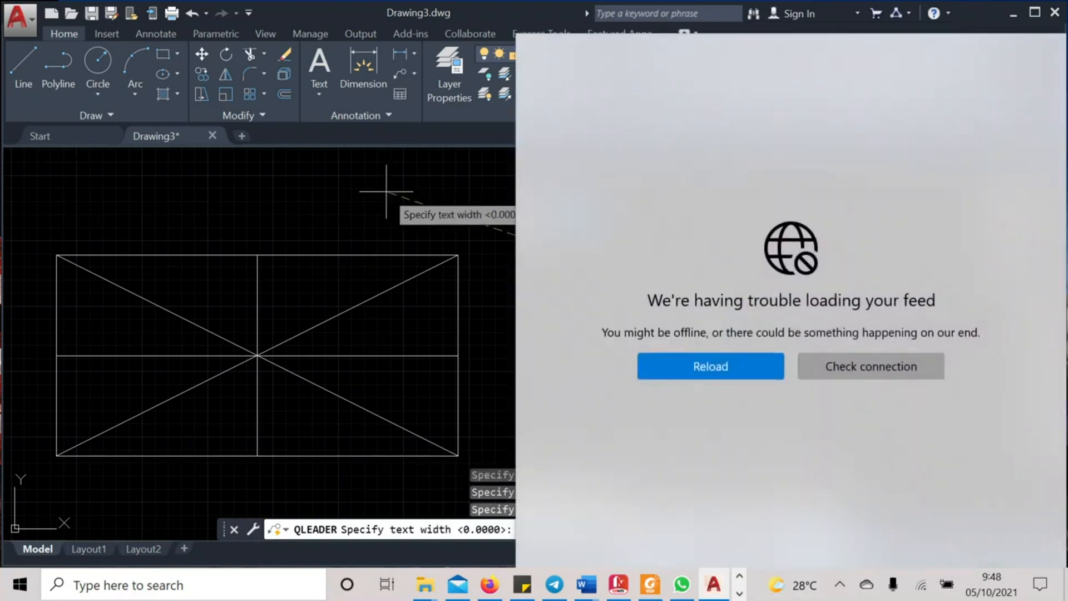
key(Return)
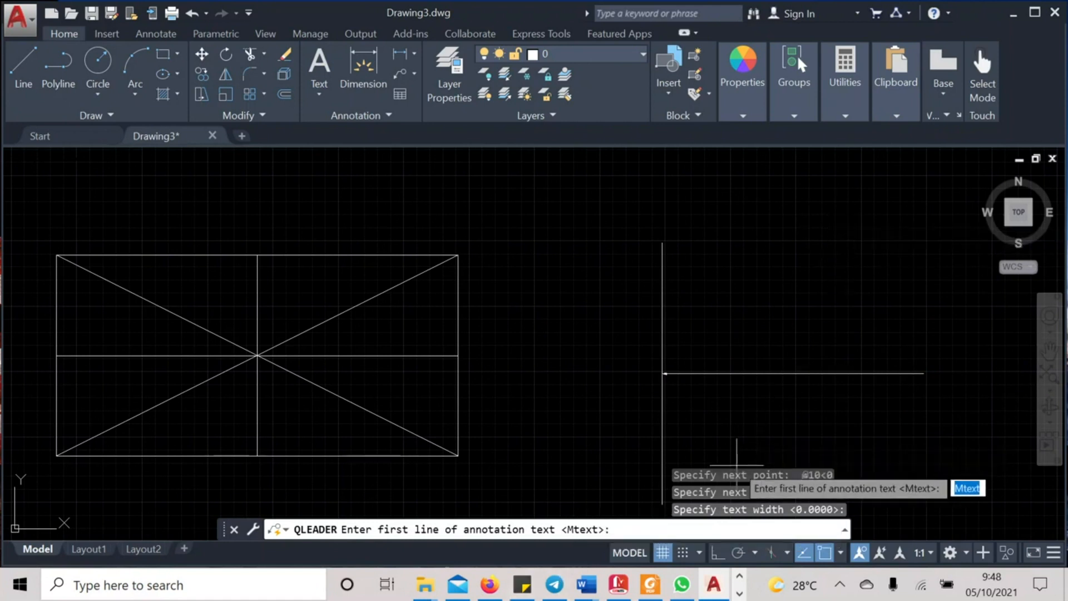
key(Escape)
Draw a line from the intersection of the vertical line and the leader using a one-time Intersection snap, with length 10 and angle 45°
click(598, 528)
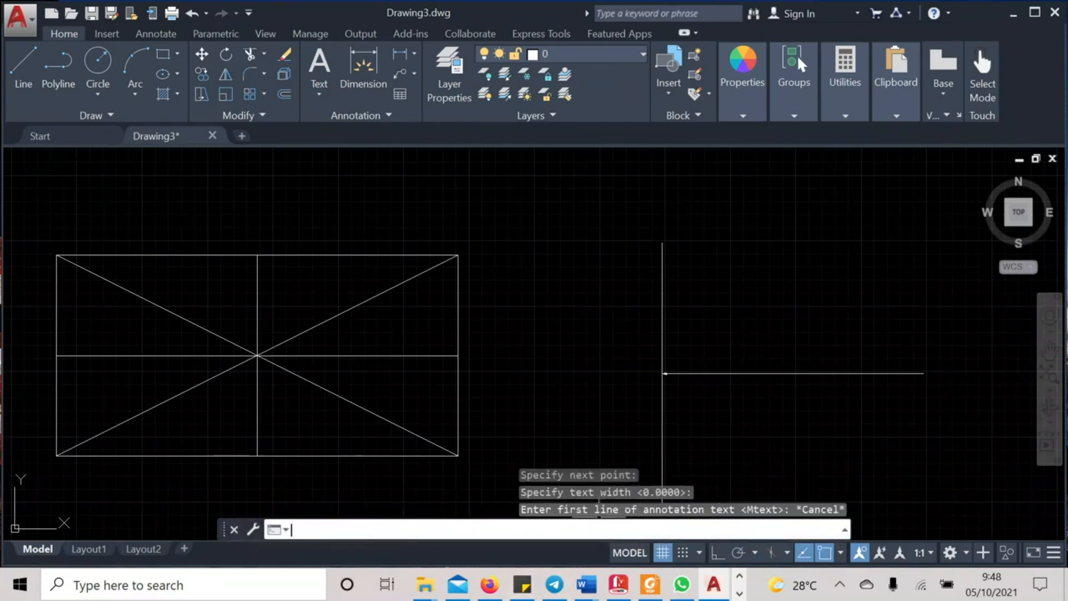
text(l)
key(Return)
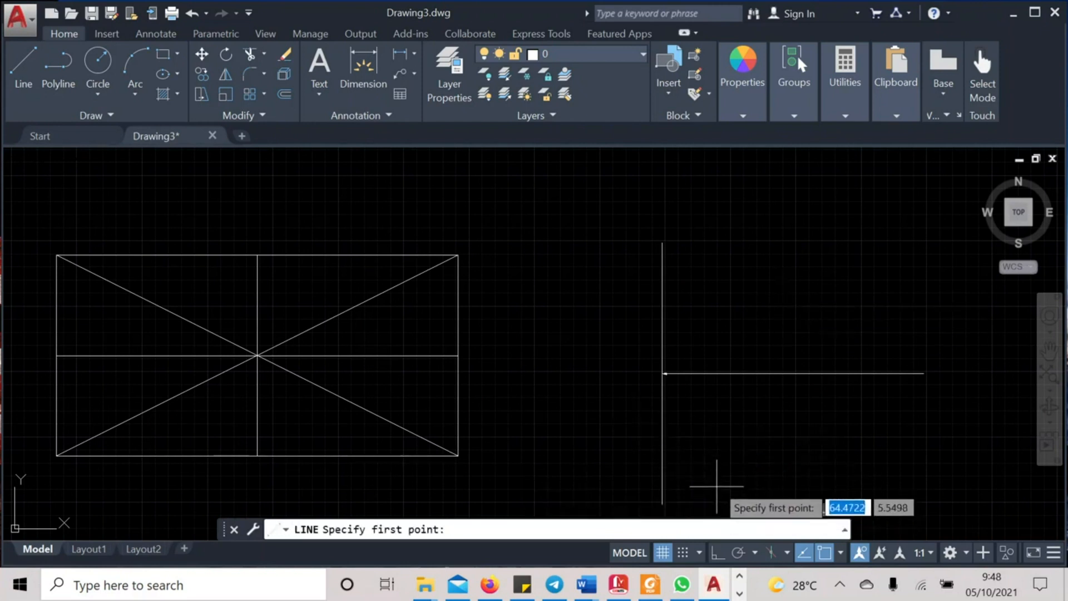
shift+right_click(729, 438)
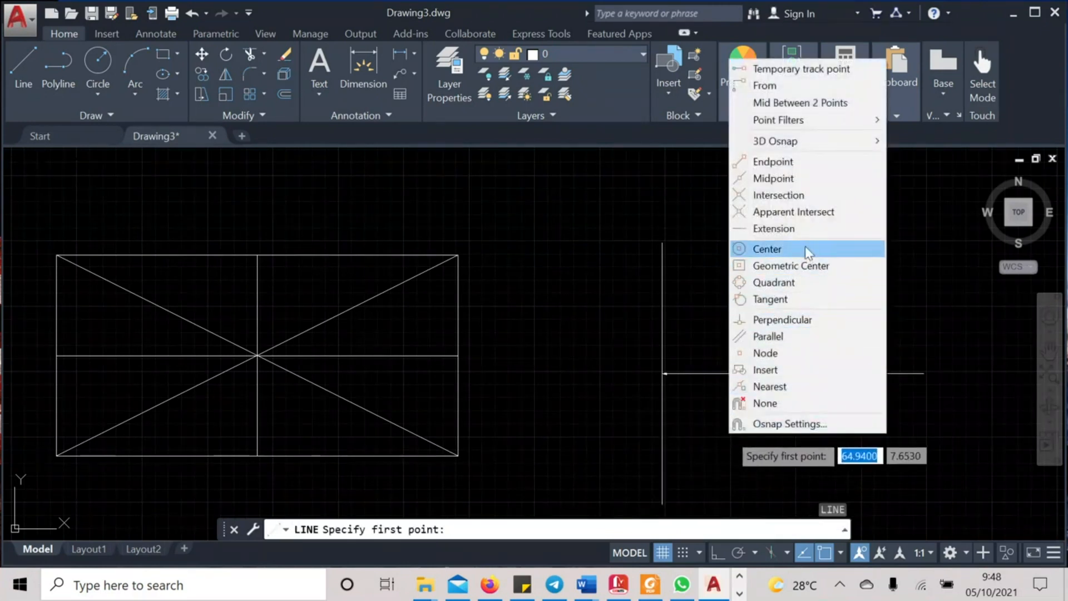
click(799, 196)
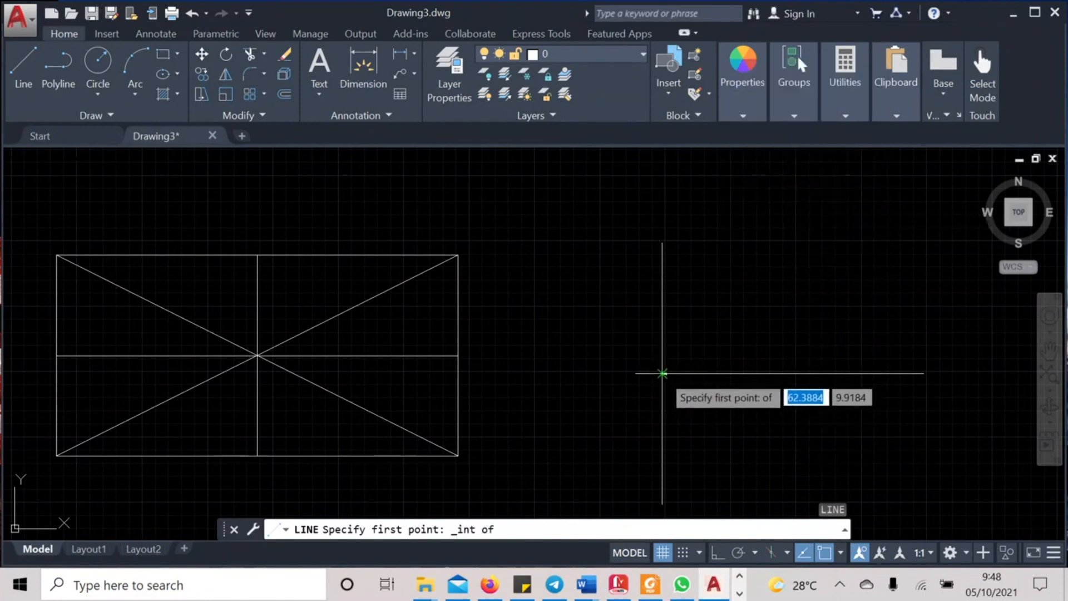
scroll(662, 374, up, 2)
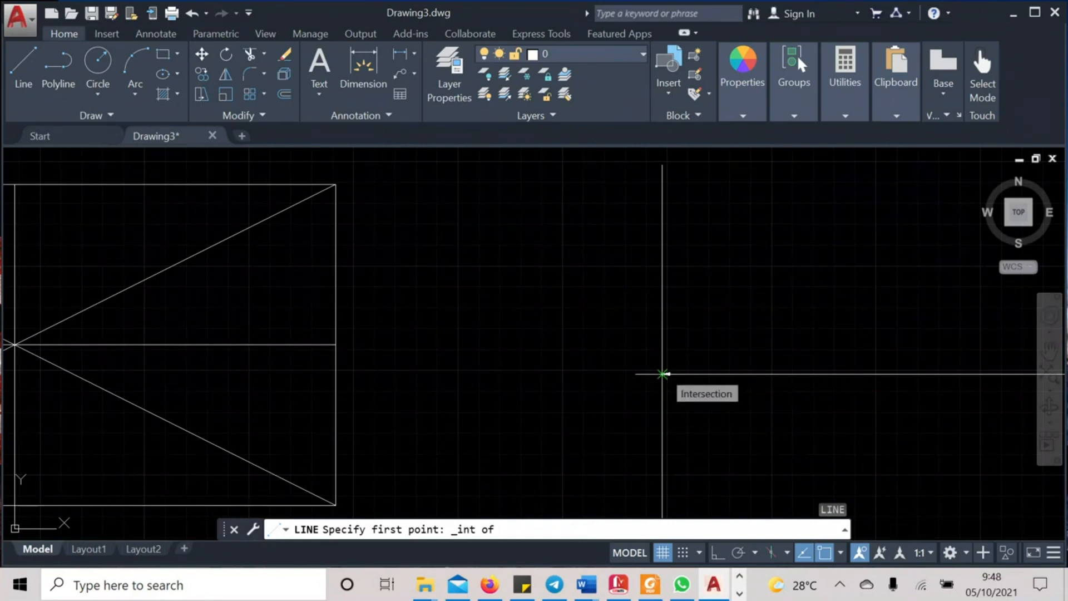
click(662, 374)
scroll(812, 263, down, 2)
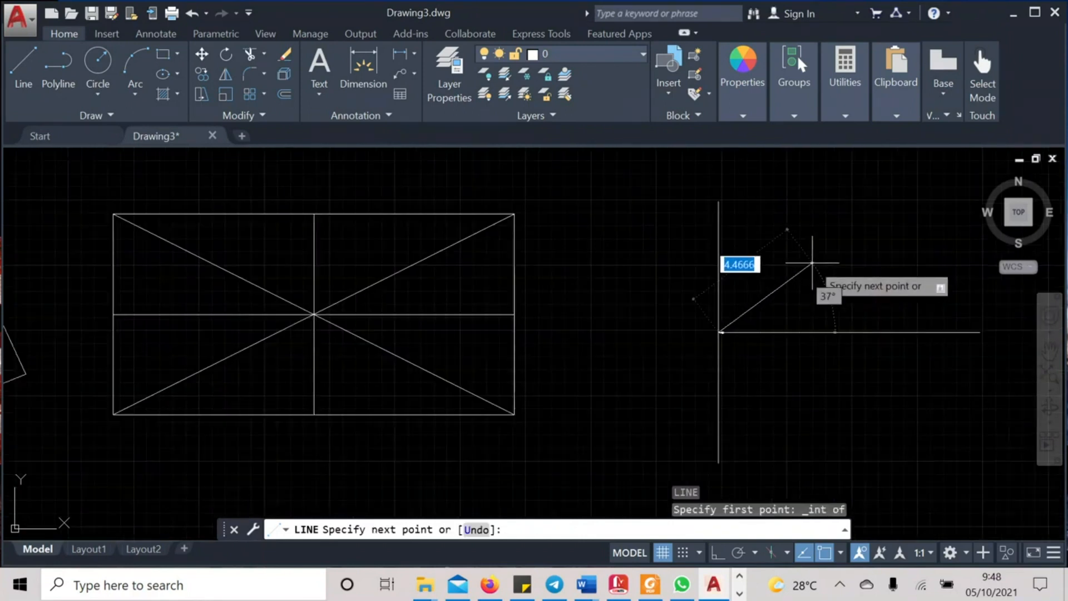
scroll(835, 244, up, 2)
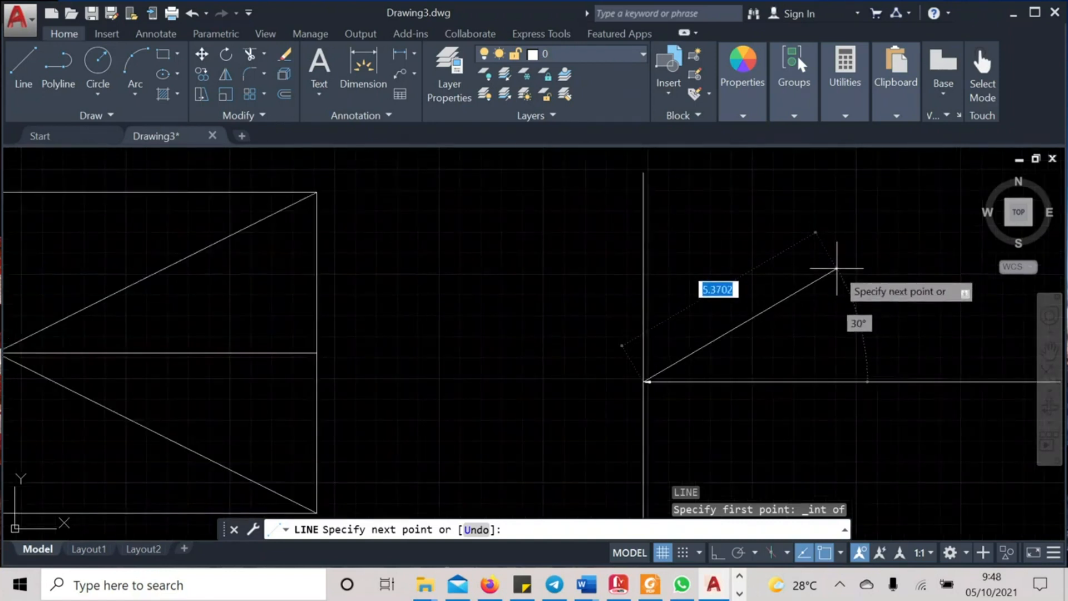
middle_drag(827, 272, 673, 293)
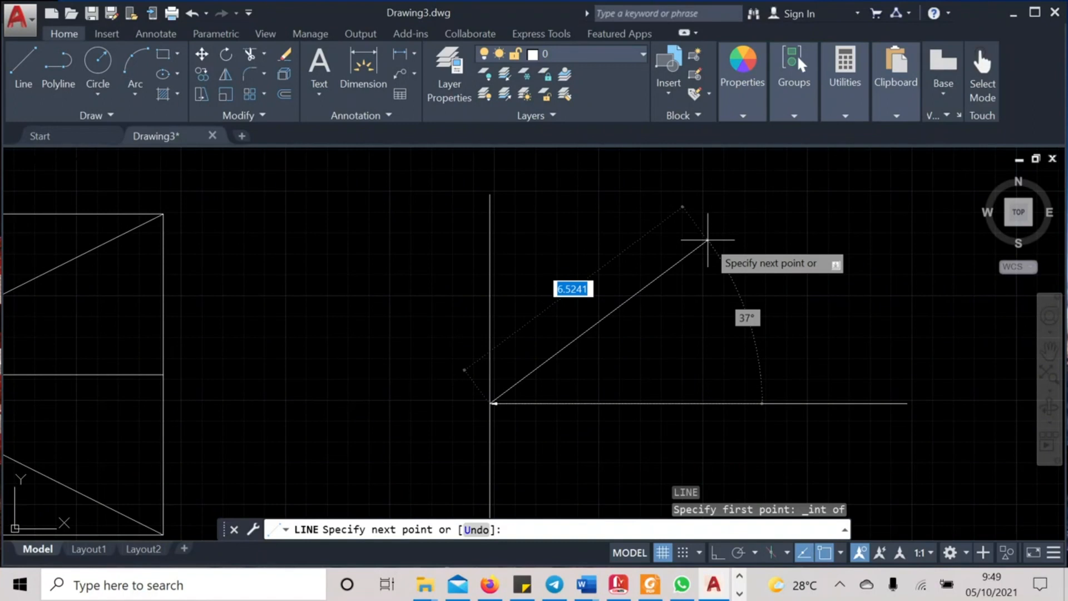
text(@)
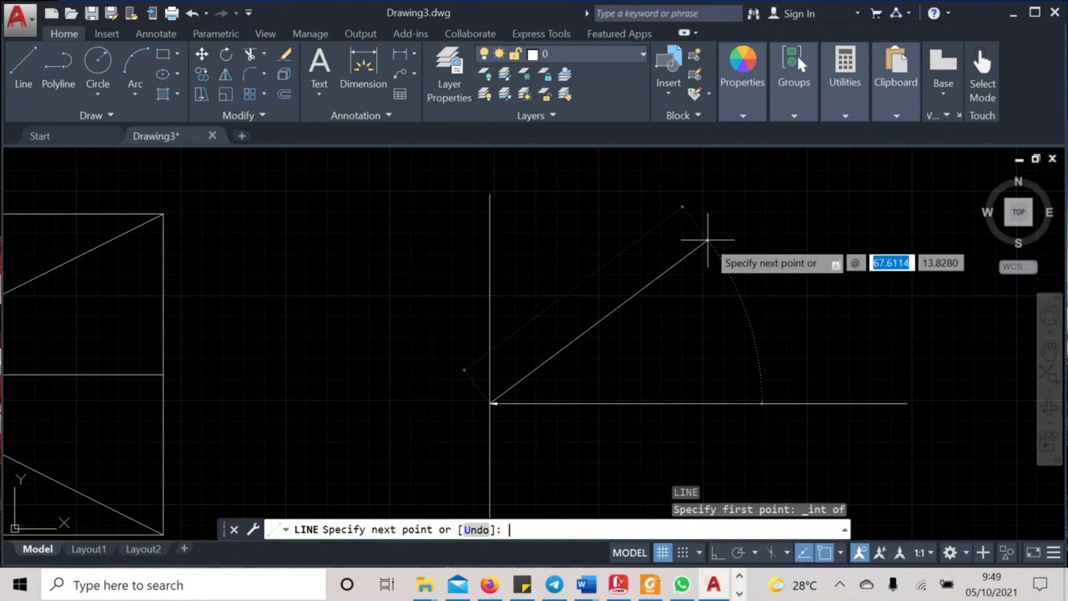
text(10)
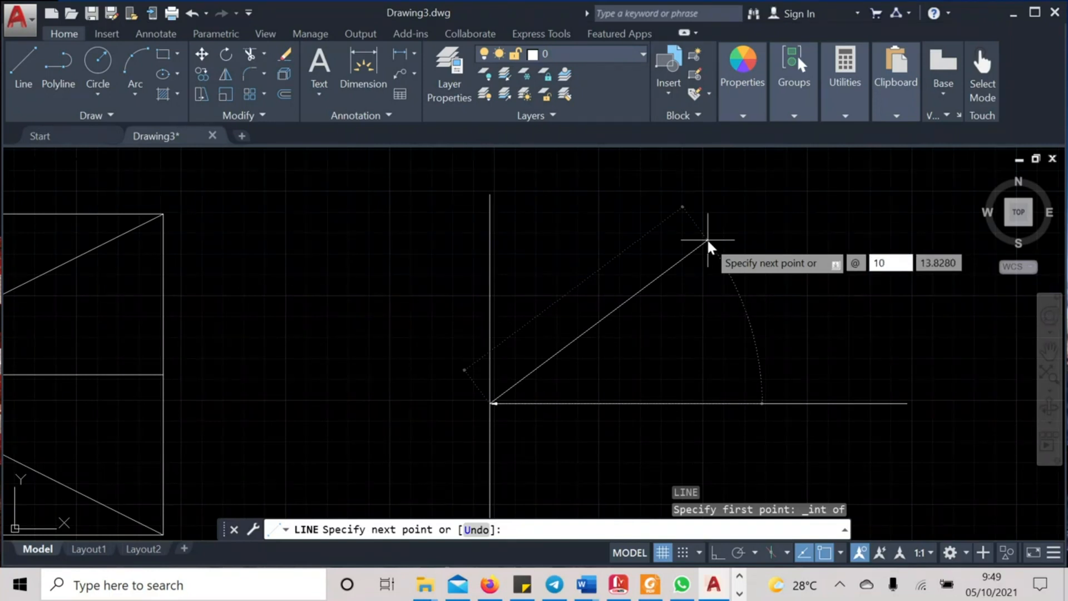
text(<45)
key(Return)
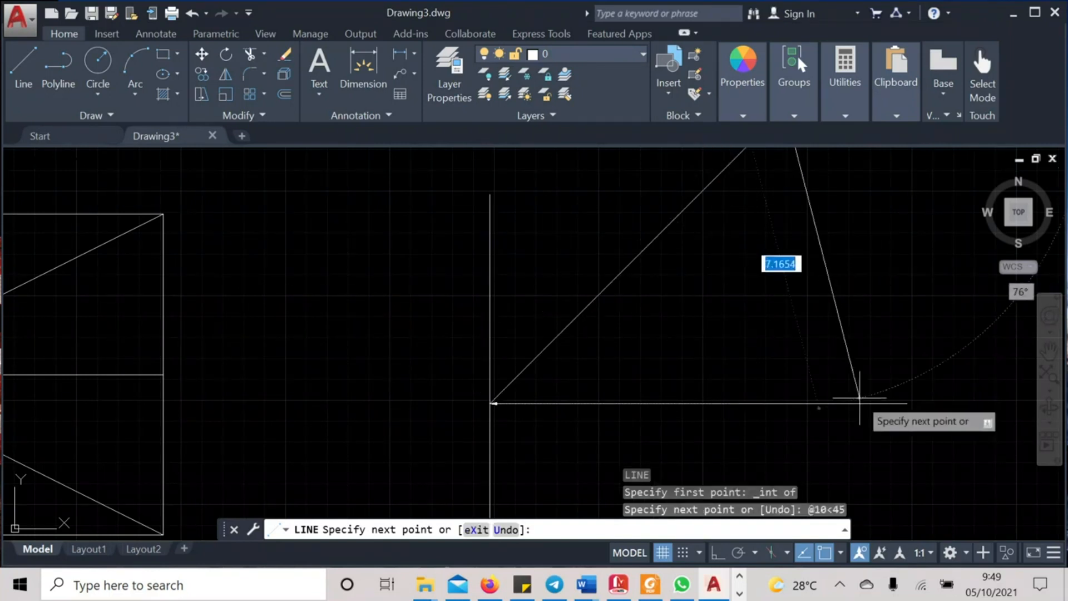
key(Return)
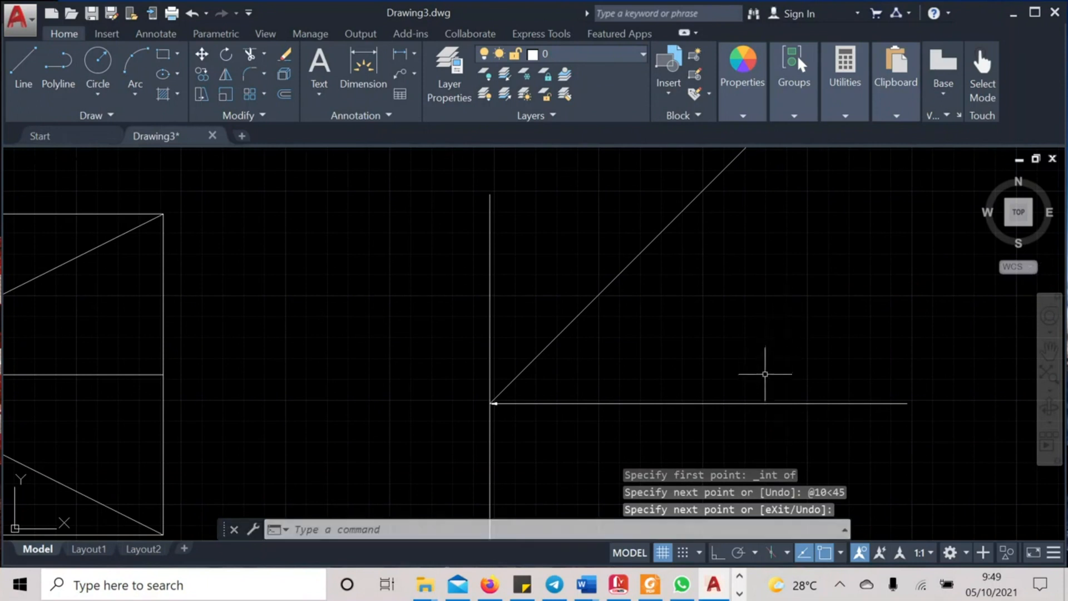
scroll(765, 374, down, 2)
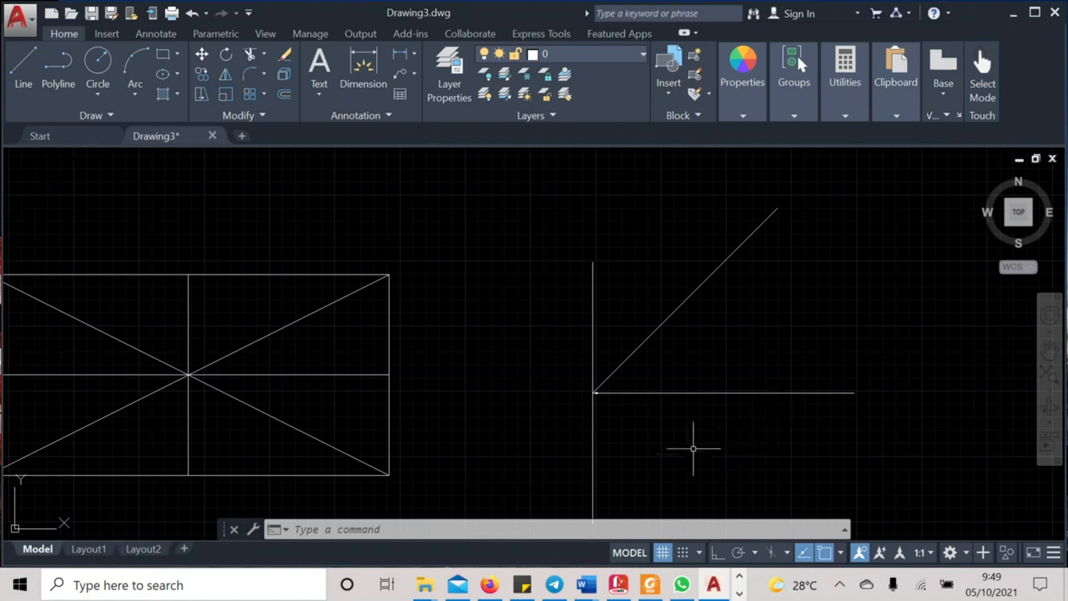
scroll(740, 442, down, 2)
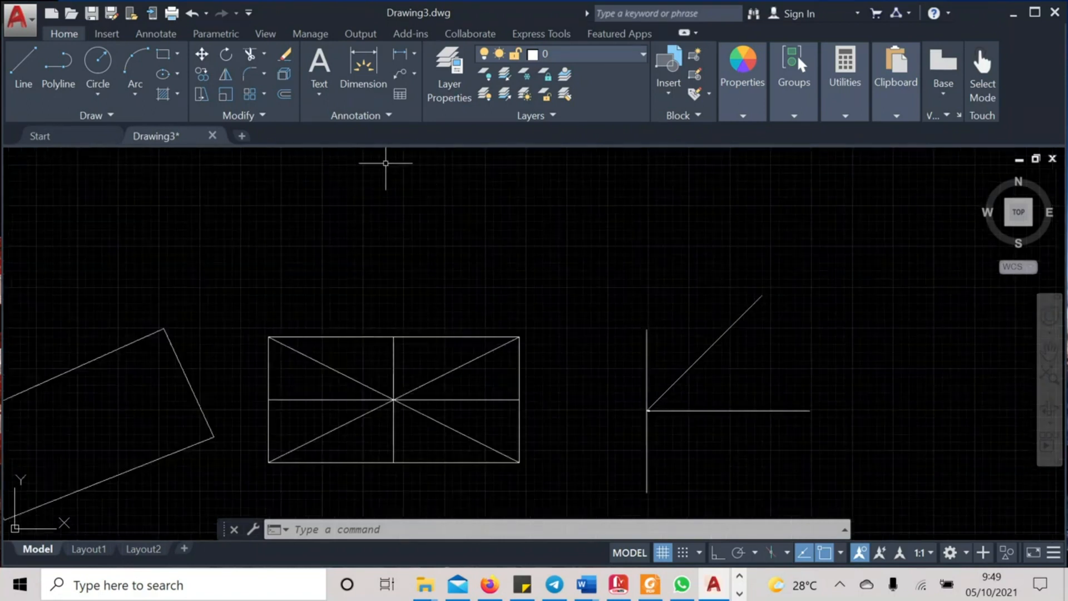
shift+right_click(864, 294)
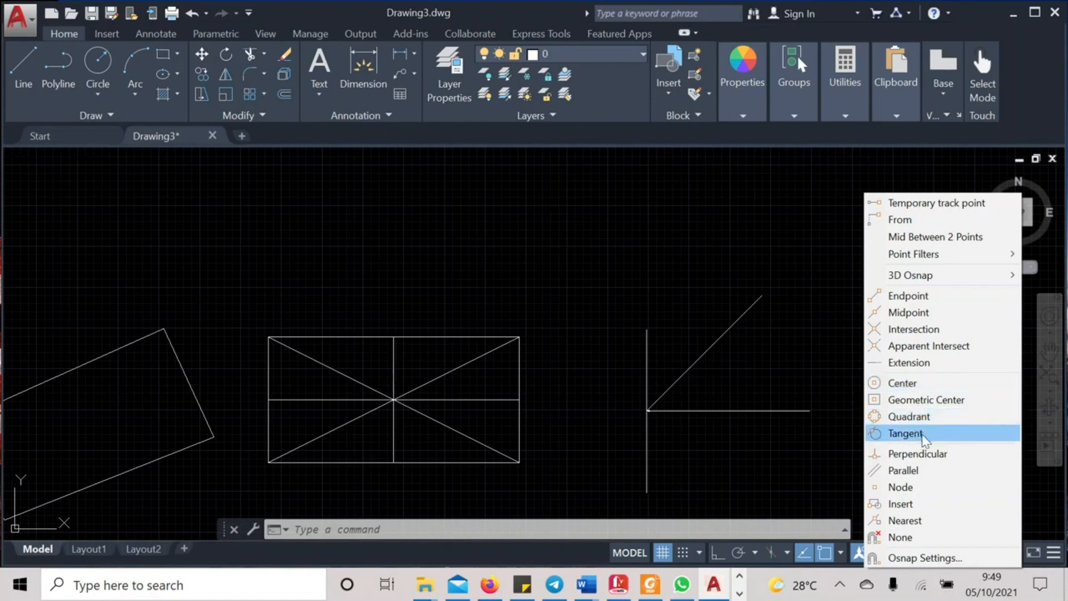
click(442, 138)
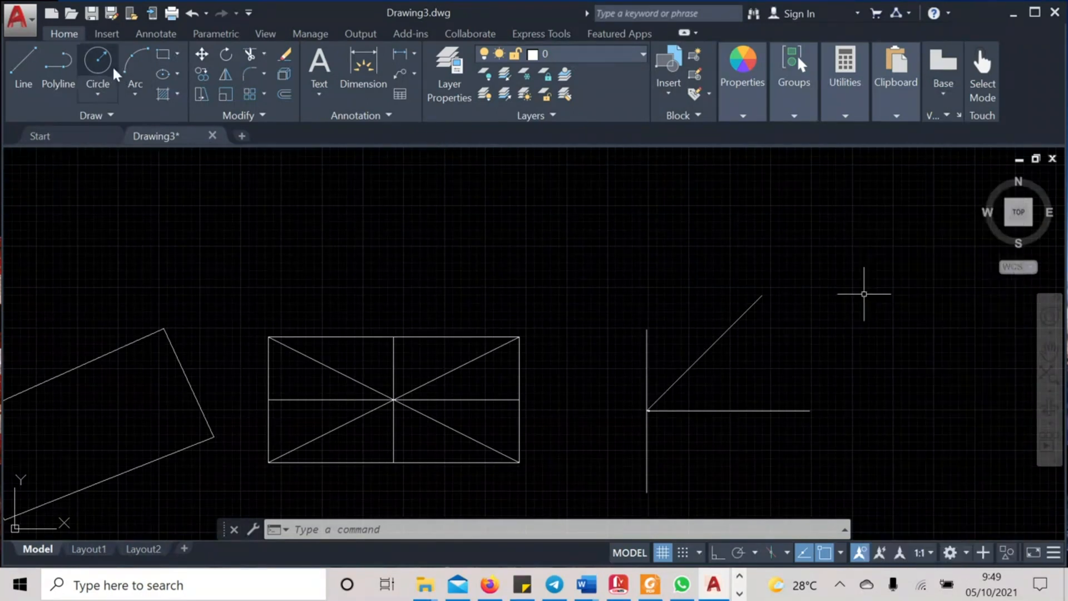
Draw a circle in the empty area above and between the rectangle and the angled line
click(95, 66)
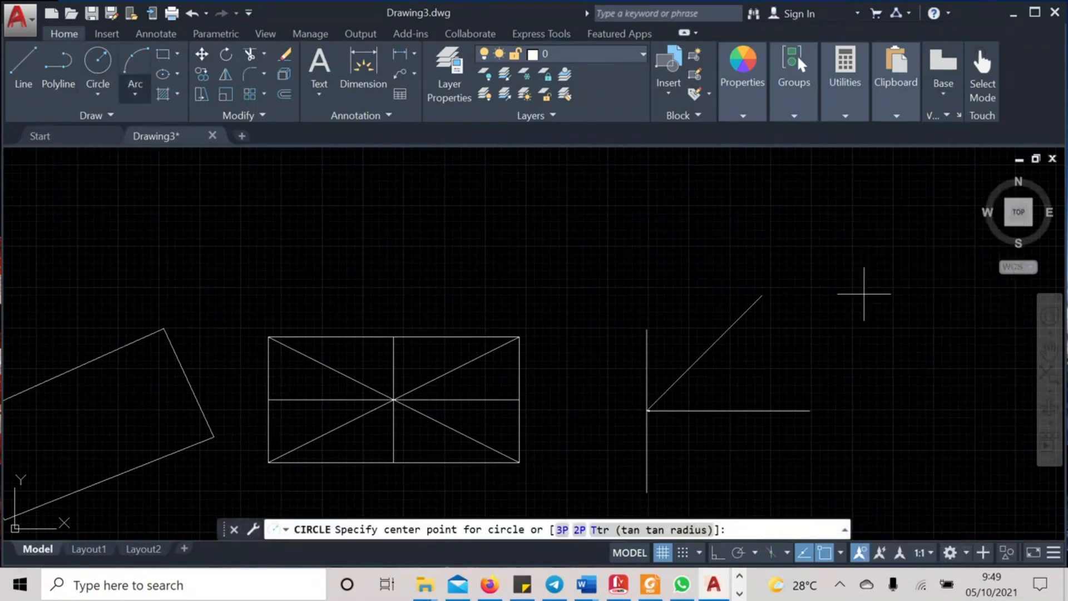
click(541, 207)
click(573, 233)
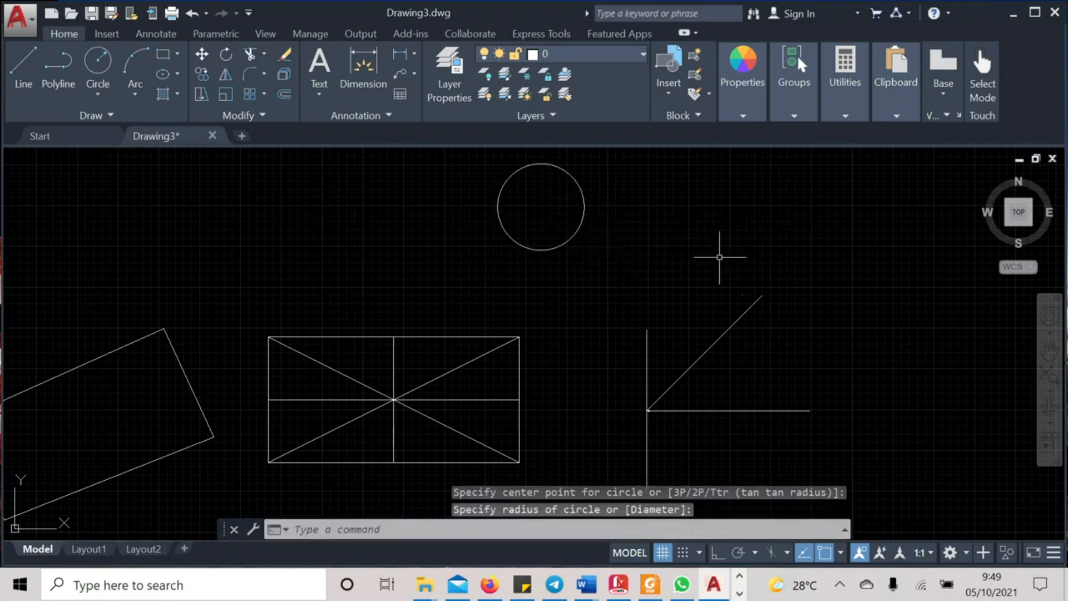
Clear all object snap modes in the drafting settings and turn on only Center
click(618, 529)
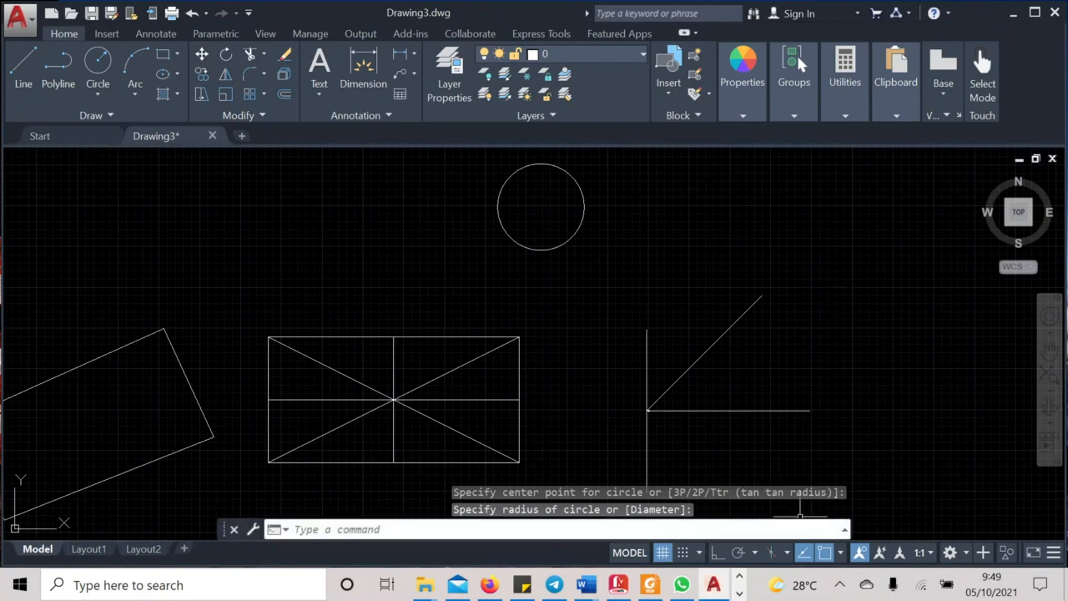
click(698, 552)
click(629, 532)
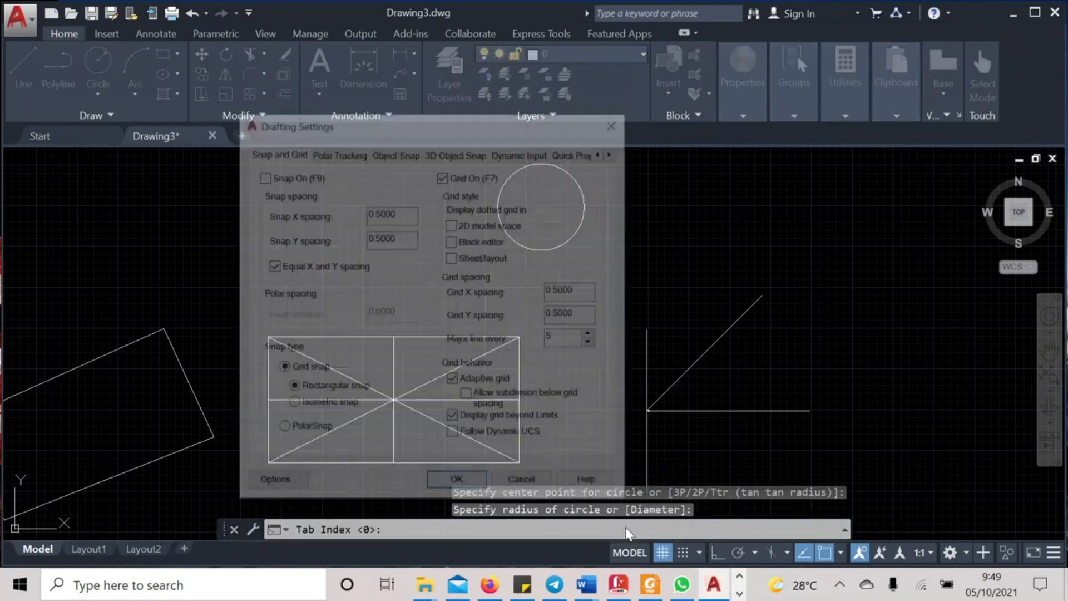
click(412, 156)
click(571, 239)
click(294, 261)
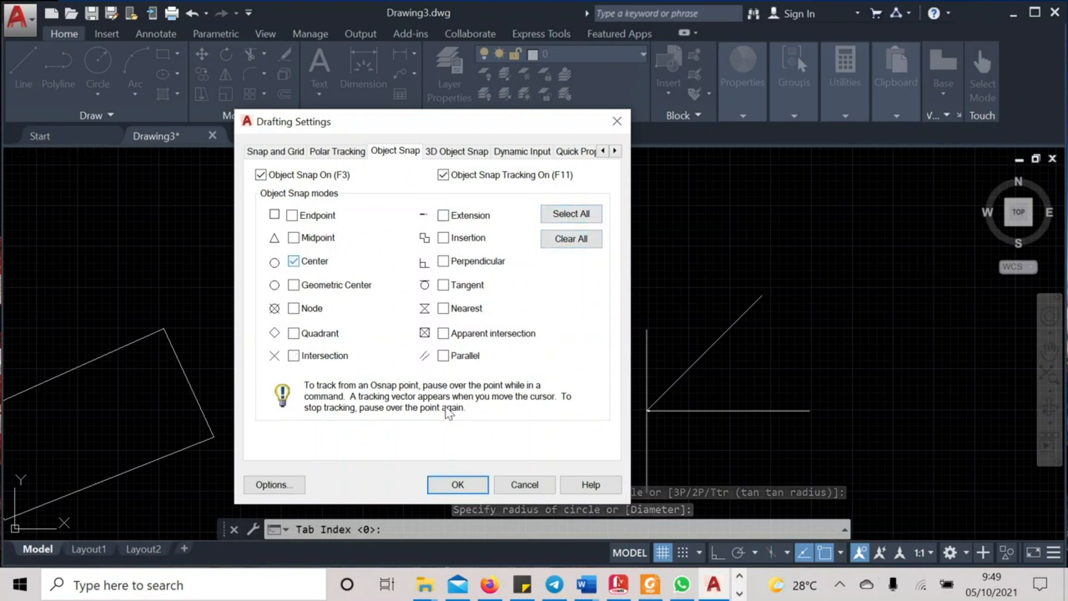
click(457, 484)
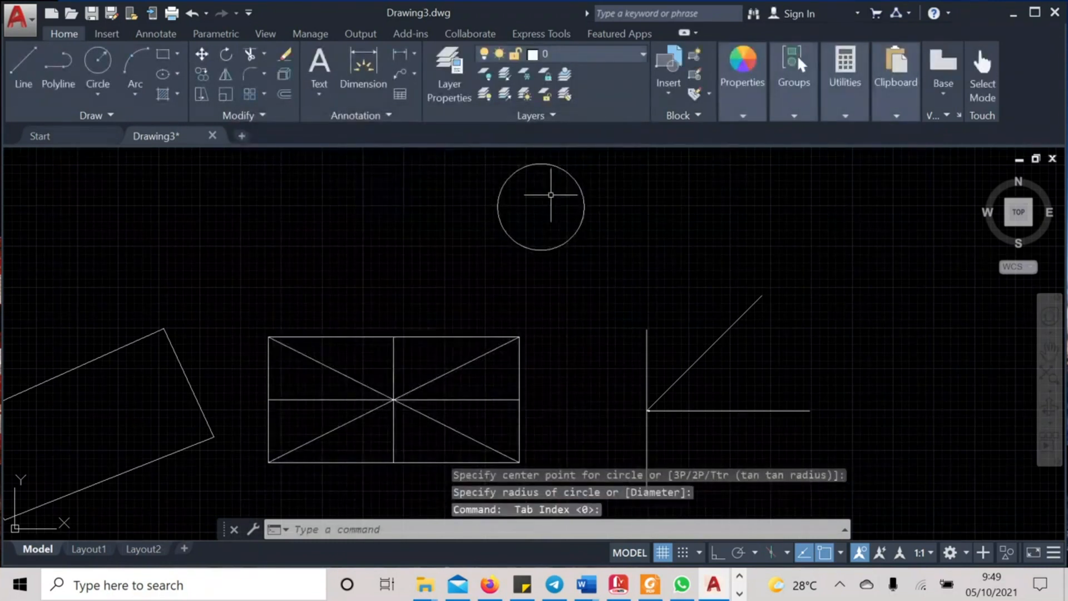
Draw a line from the circle's center, snapping to it, with length 10 and angle 0°
click(532, 517)
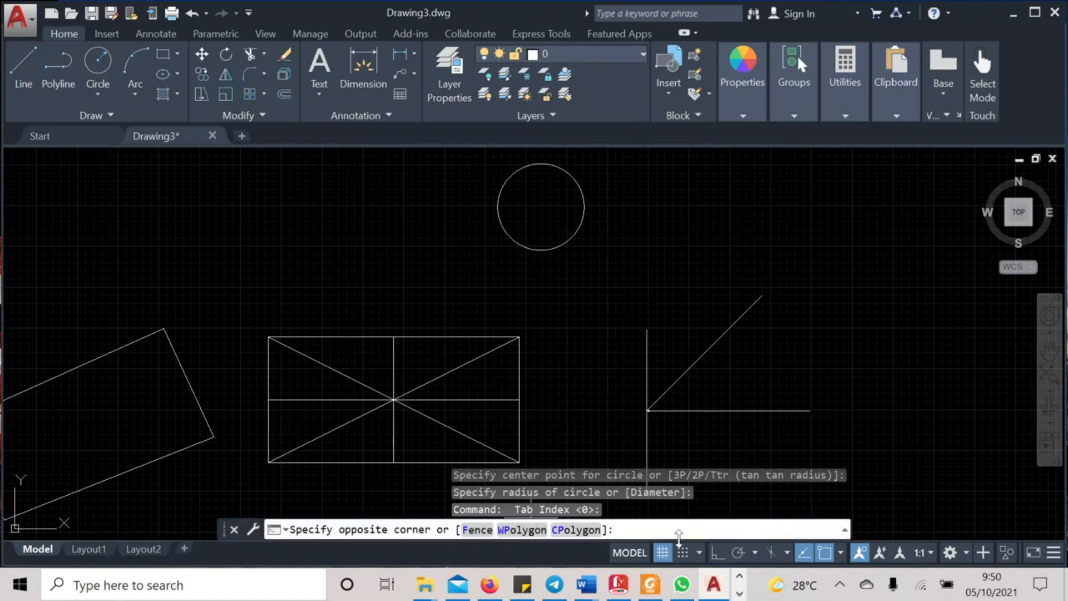
key(Escape)
click(532, 527)
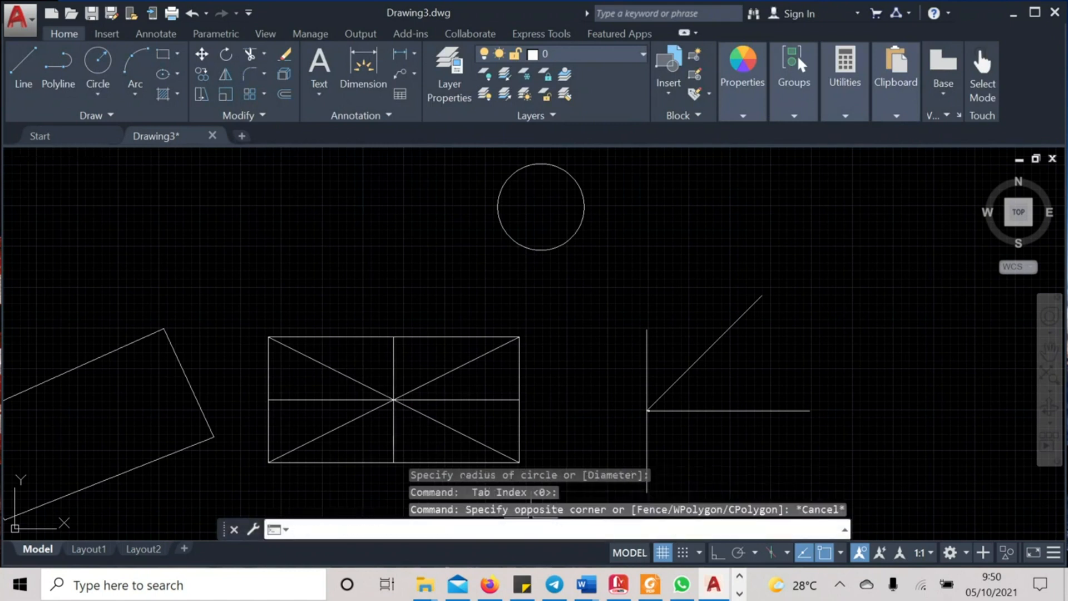
key(Return)
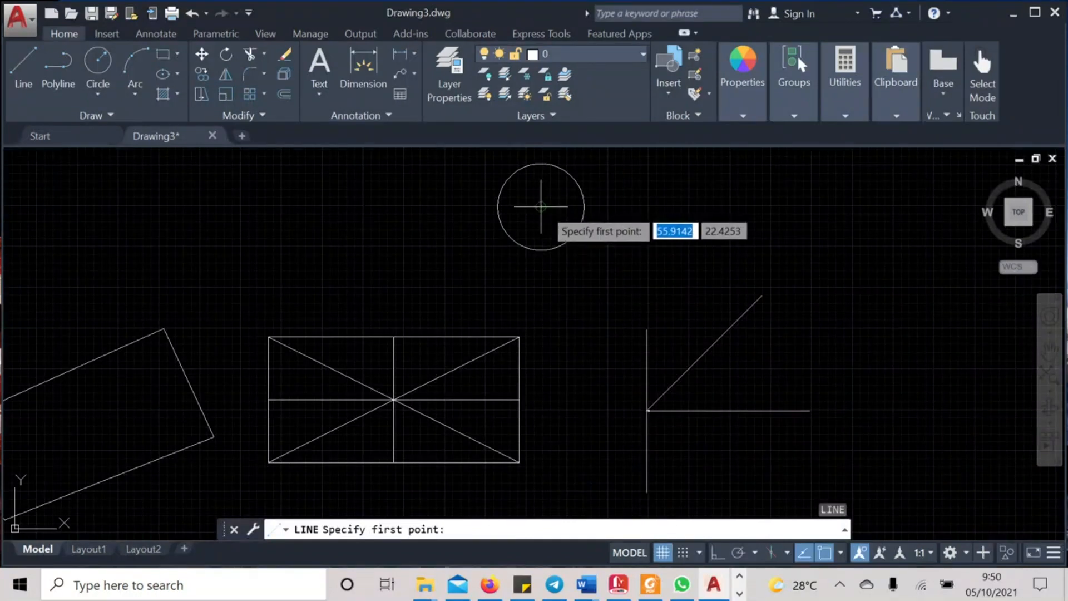
scroll(540, 206, up, 2)
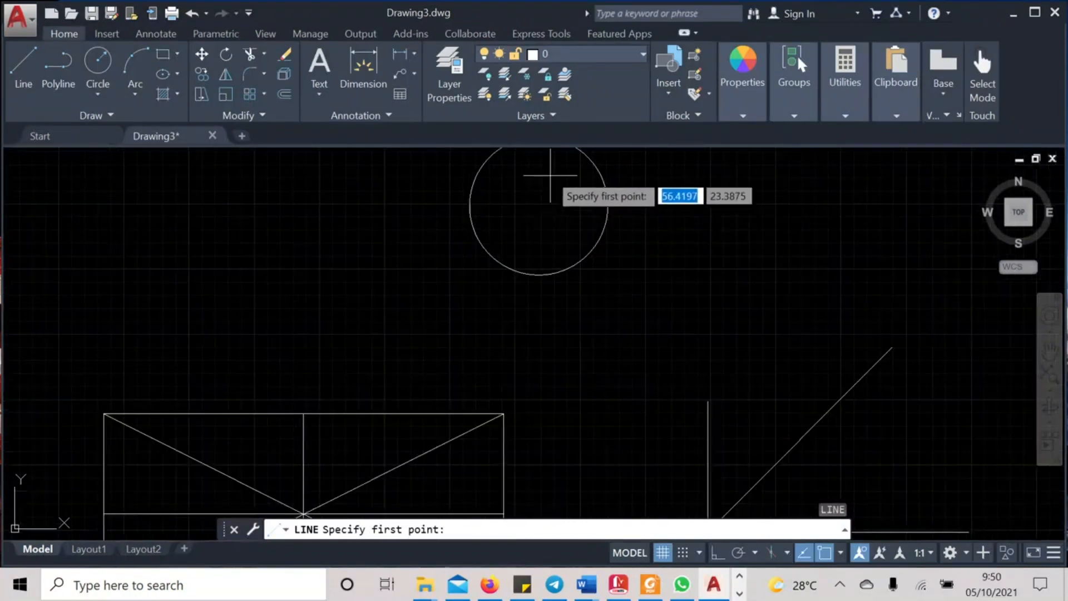
click(538, 206)
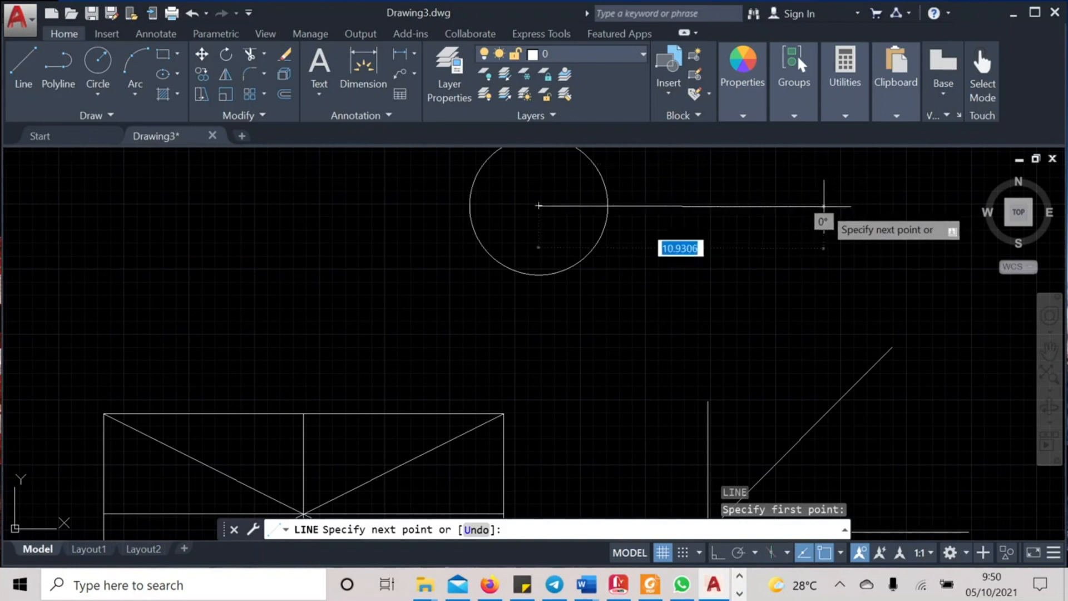
text(@)
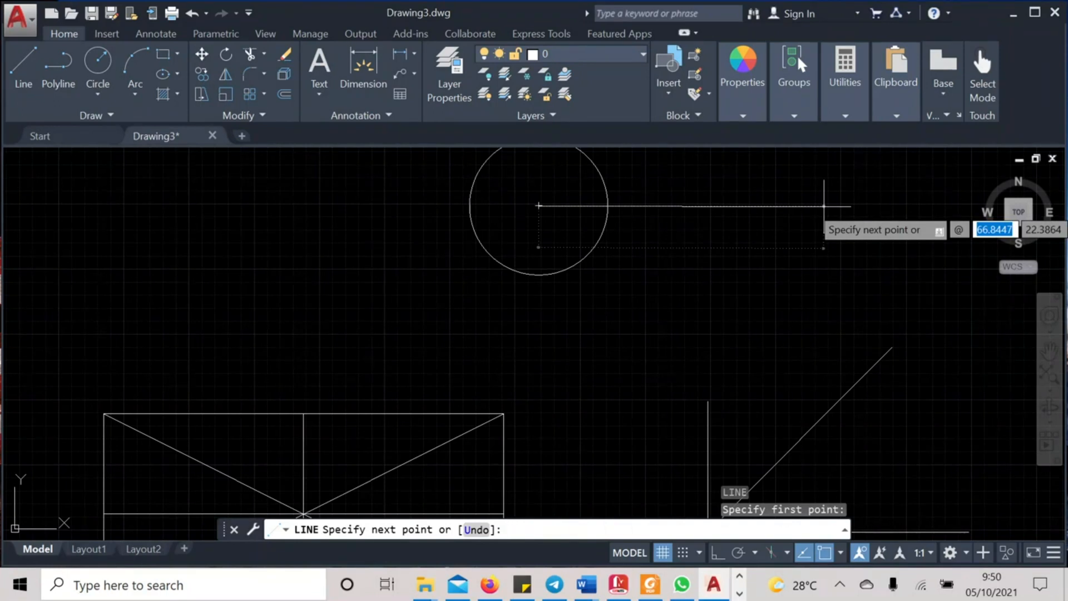
text(10)
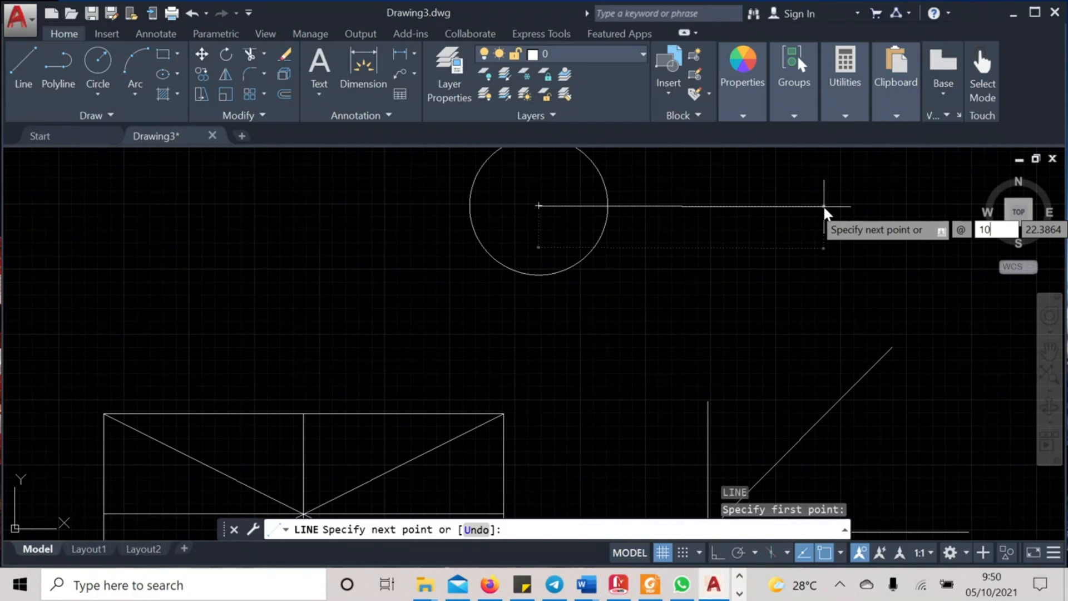
key(Tab)
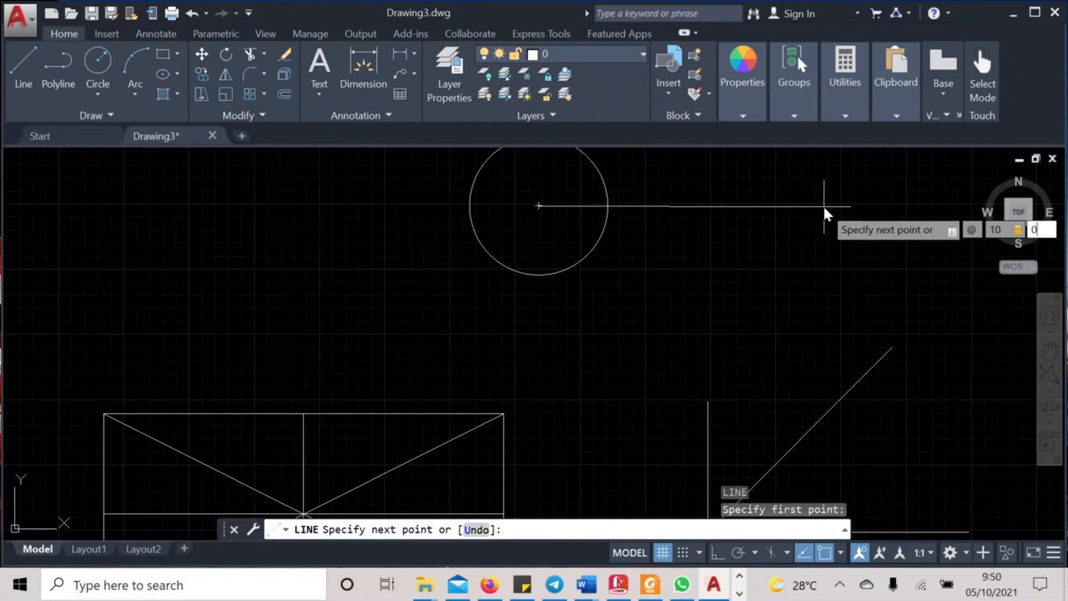
key(Return)
key(Return)
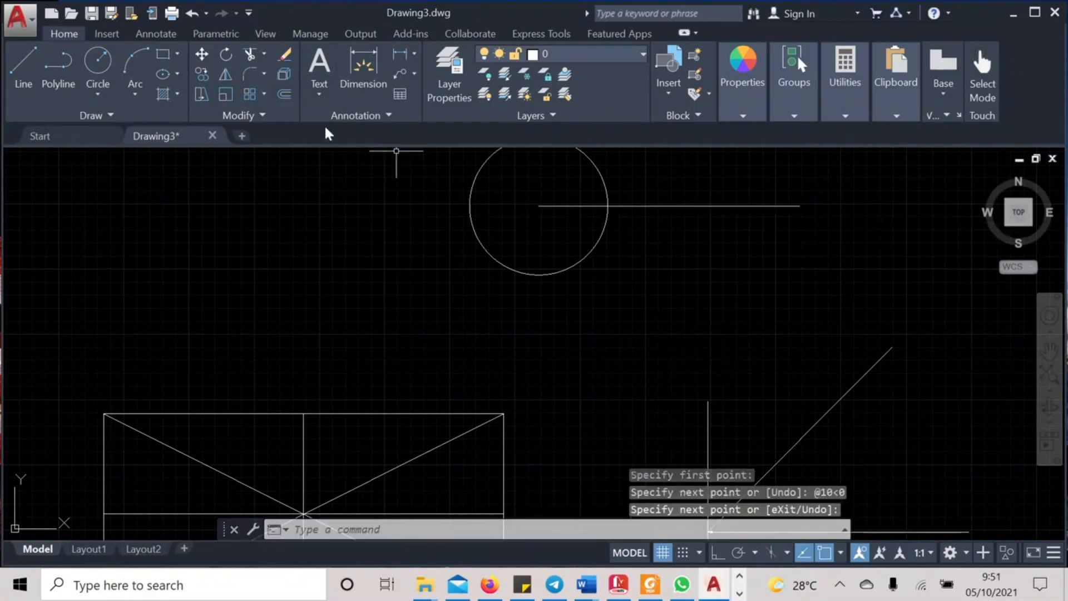
shift+right_click(759, 281)
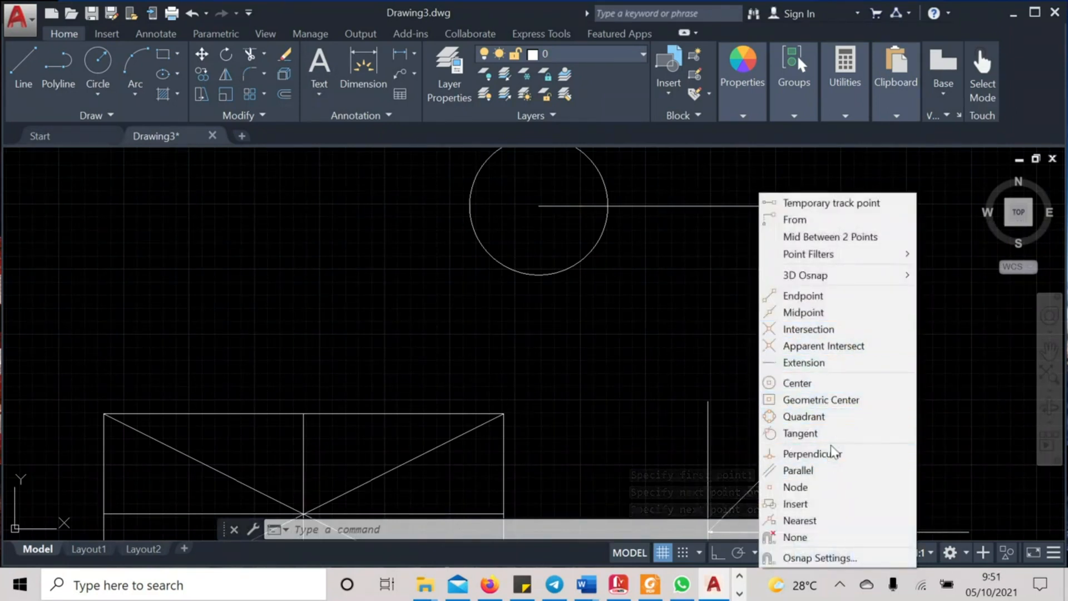
click(591, 295)
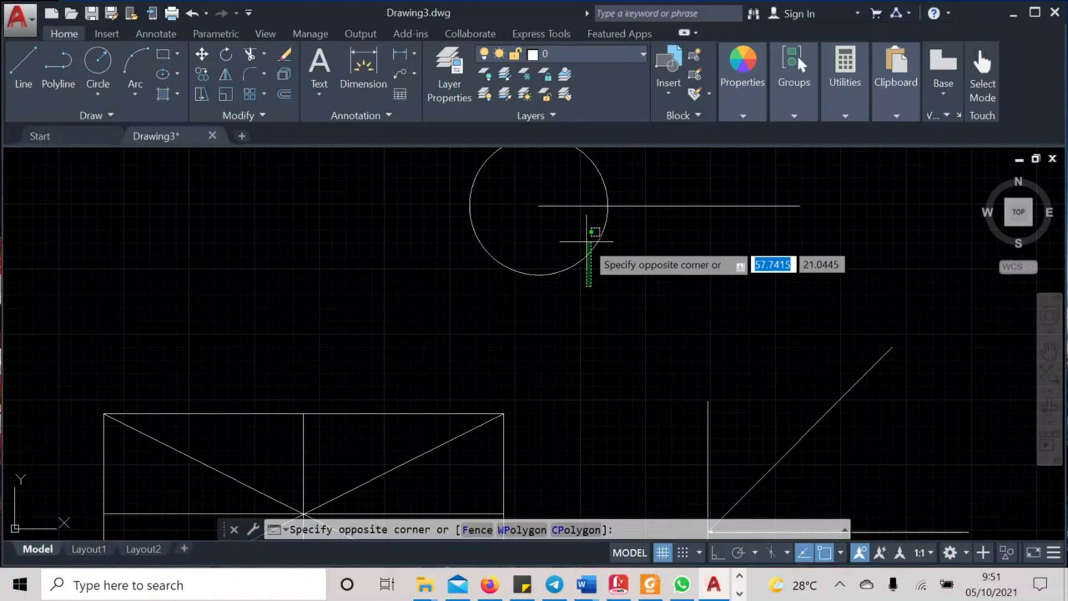
key(Escape)
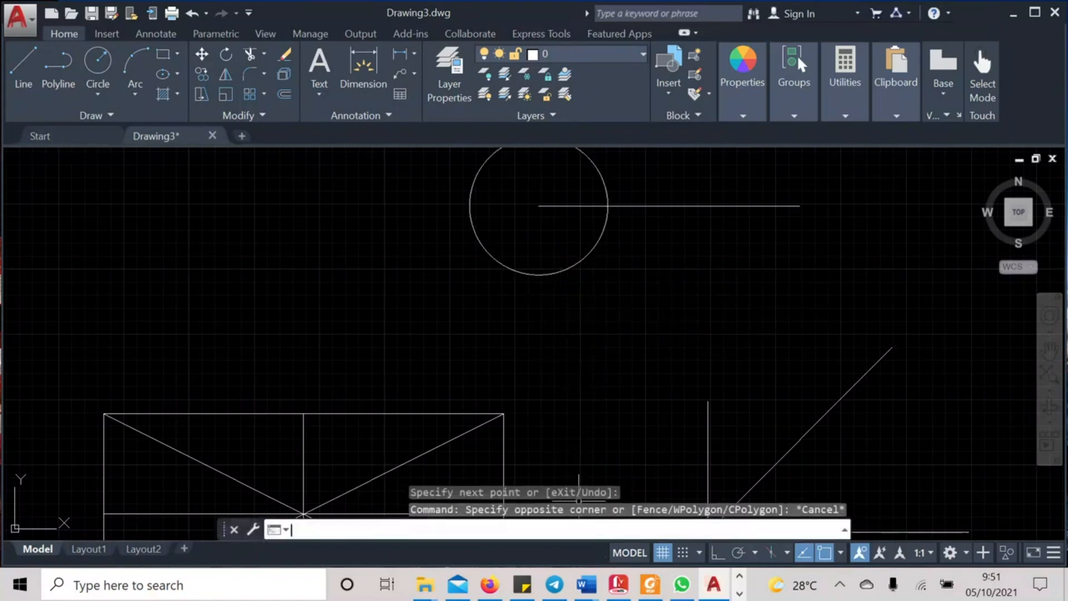
Draw a line from the circle's bottom quadrant to the outer end of the horizontal line, using one-time Quadrant and Endpoint snaps
text(l)
key(Return)
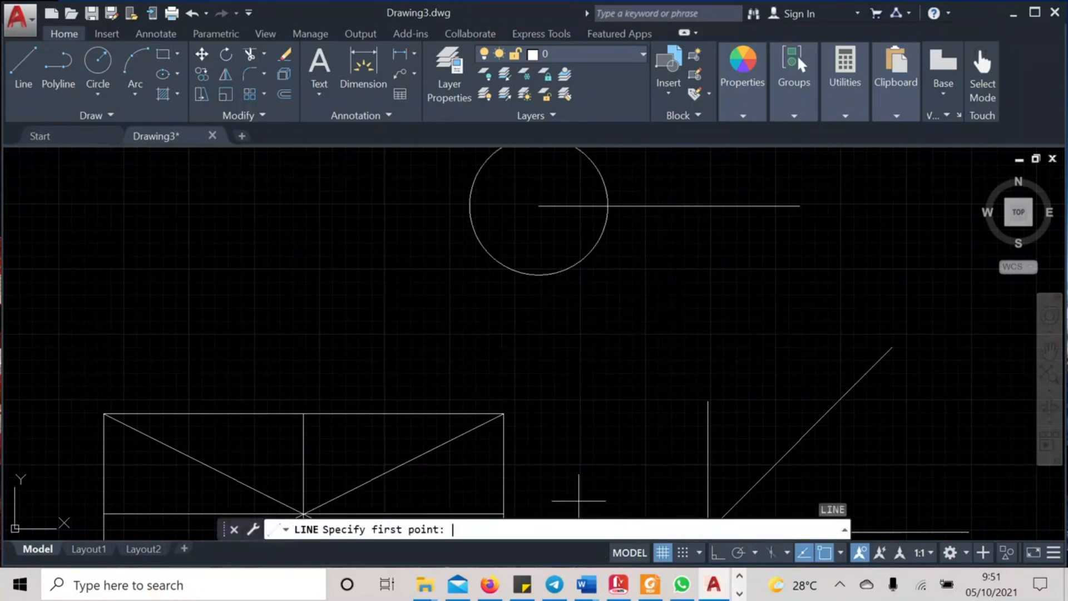
shift+right_click(690, 294)
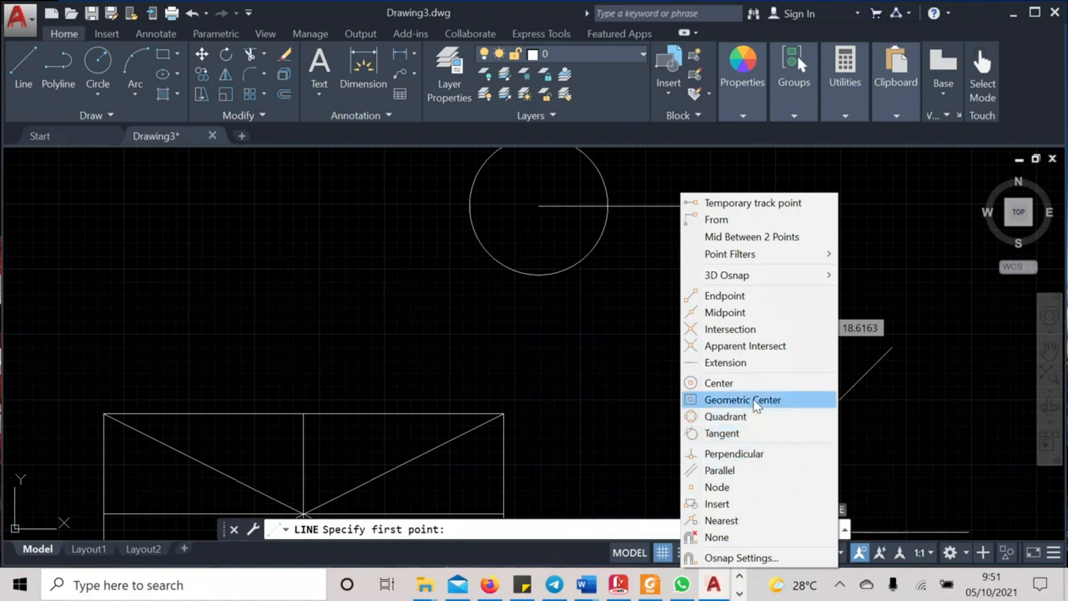
click(725, 416)
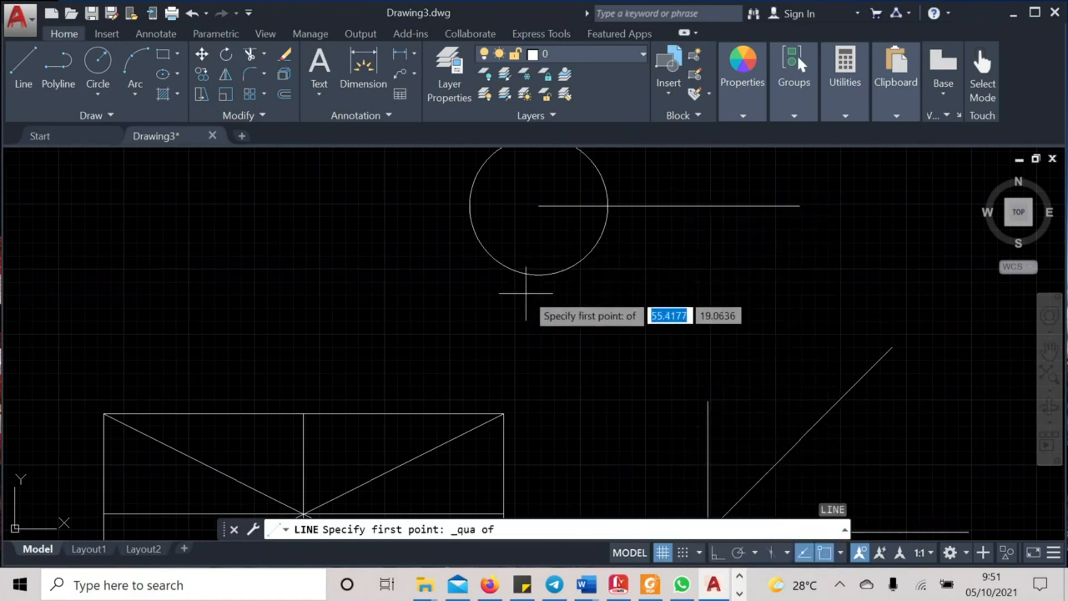
scroll(540, 269, up, 5)
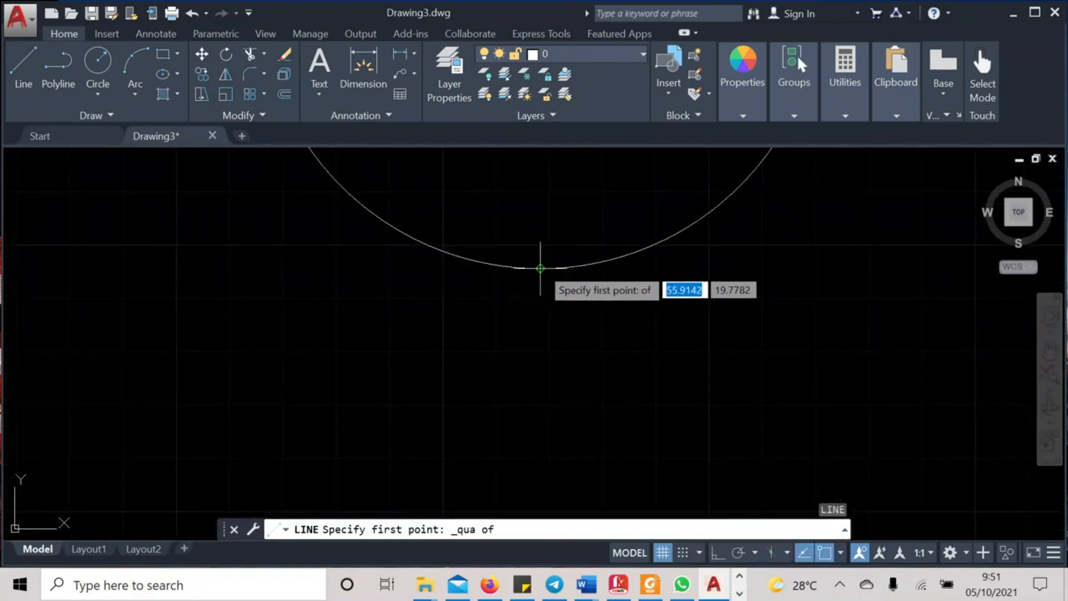
scroll(540, 268, down, 4)
scroll(540, 268, down, 2)
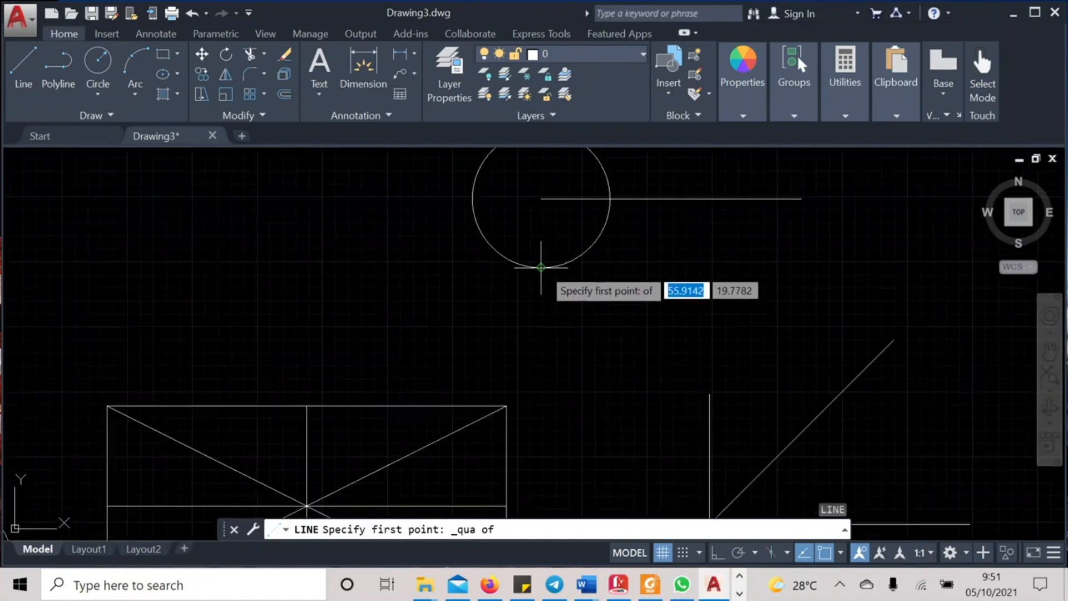
click(541, 268)
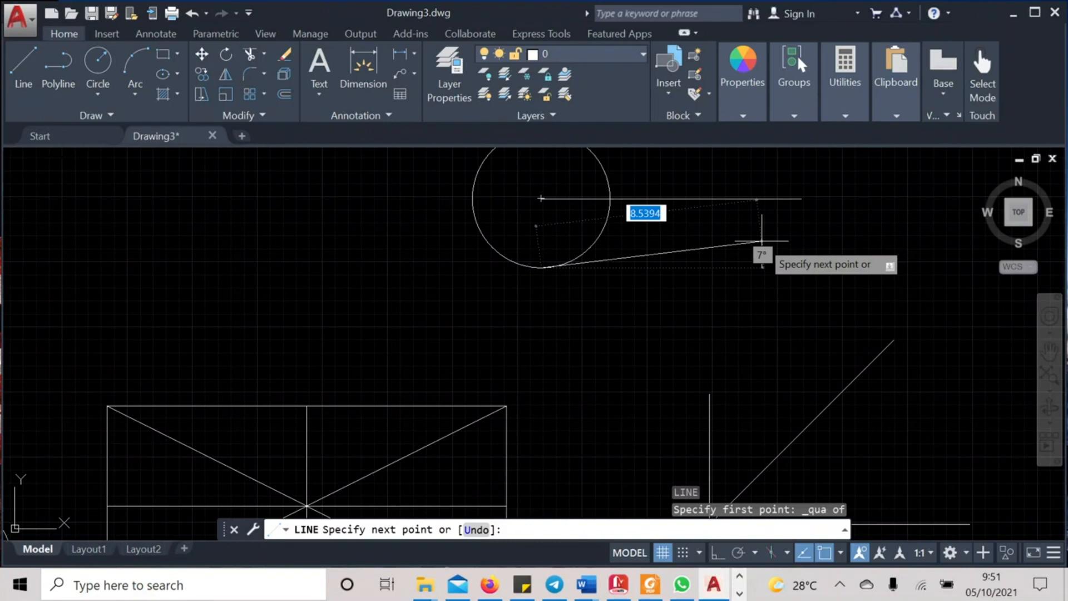
shift+right_click(761, 241)
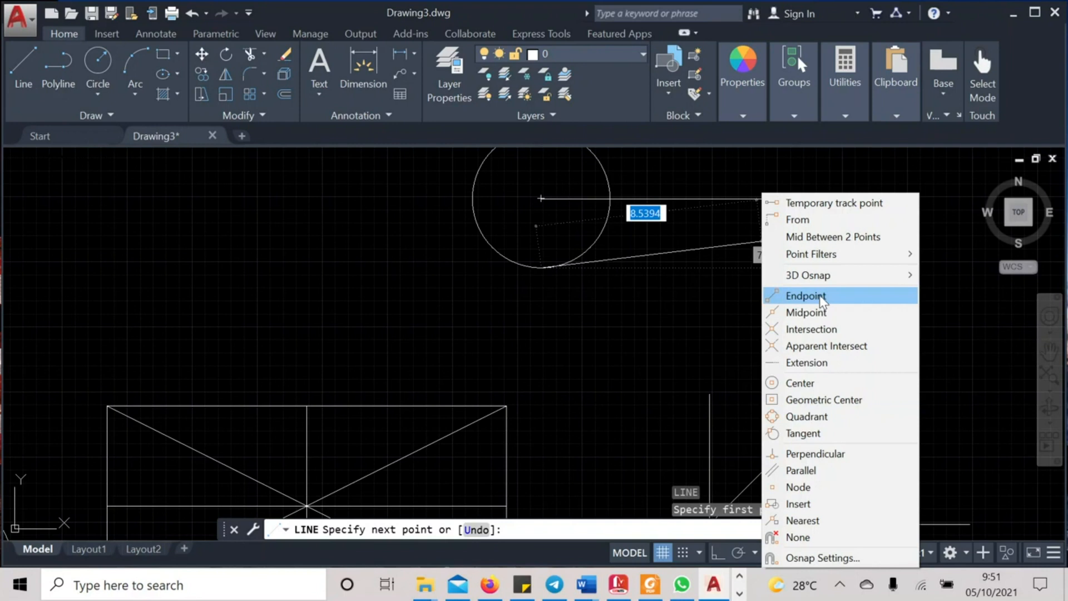
click(820, 297)
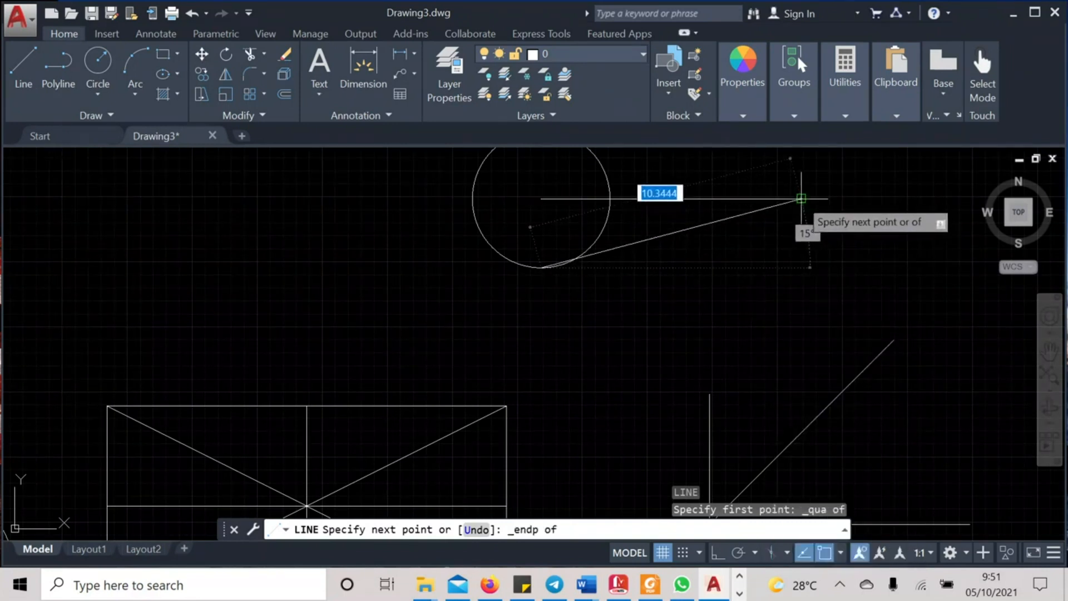
scroll(801, 198, up, 2)
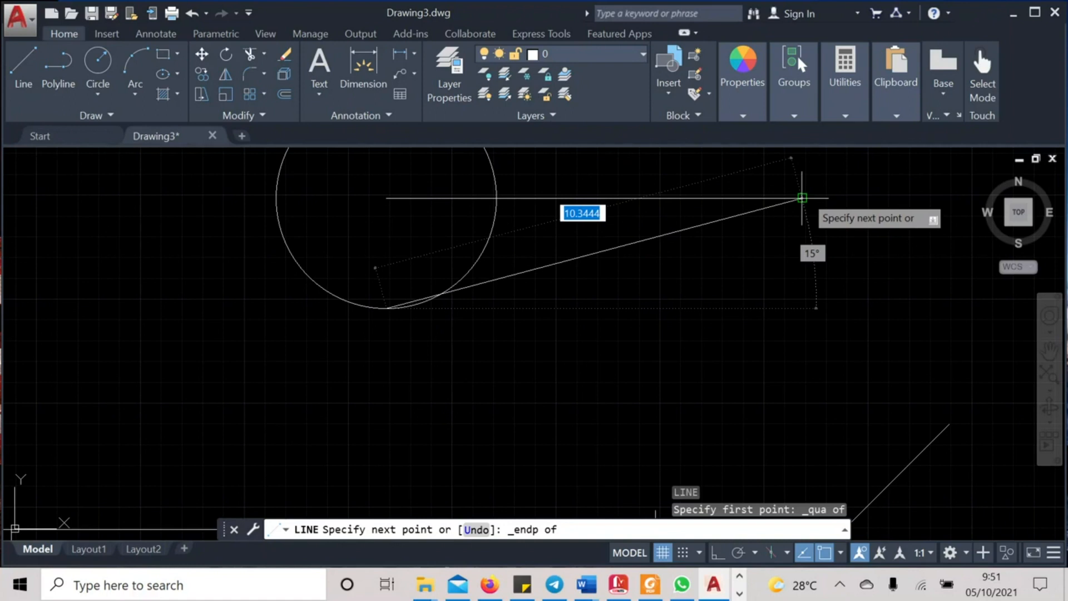
click(802, 198)
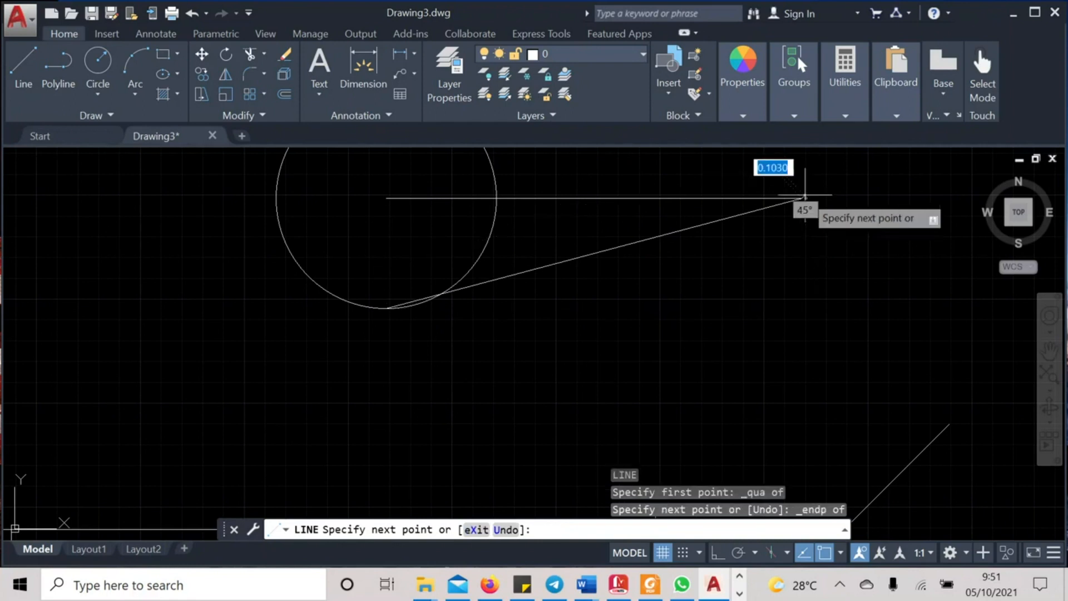
key(Return)
Draw a line from the circle's top quadrant to the midpoint of the horizontal line, using one-time Quadrant and Midpoint snaps
scroll(766, 292, down, 2)
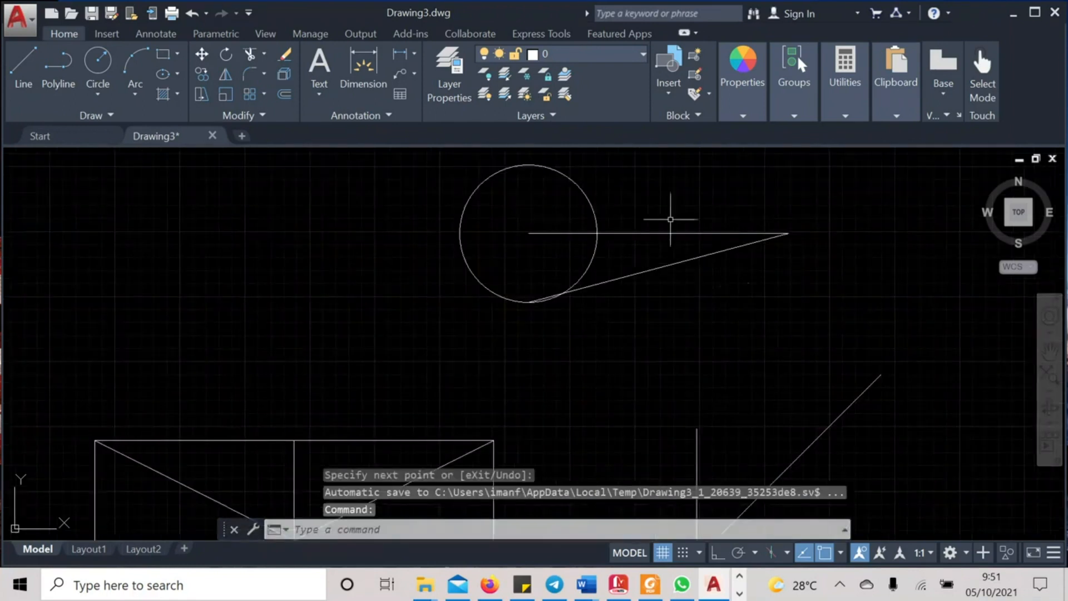
middle_drag(665, 205, 656, 301)
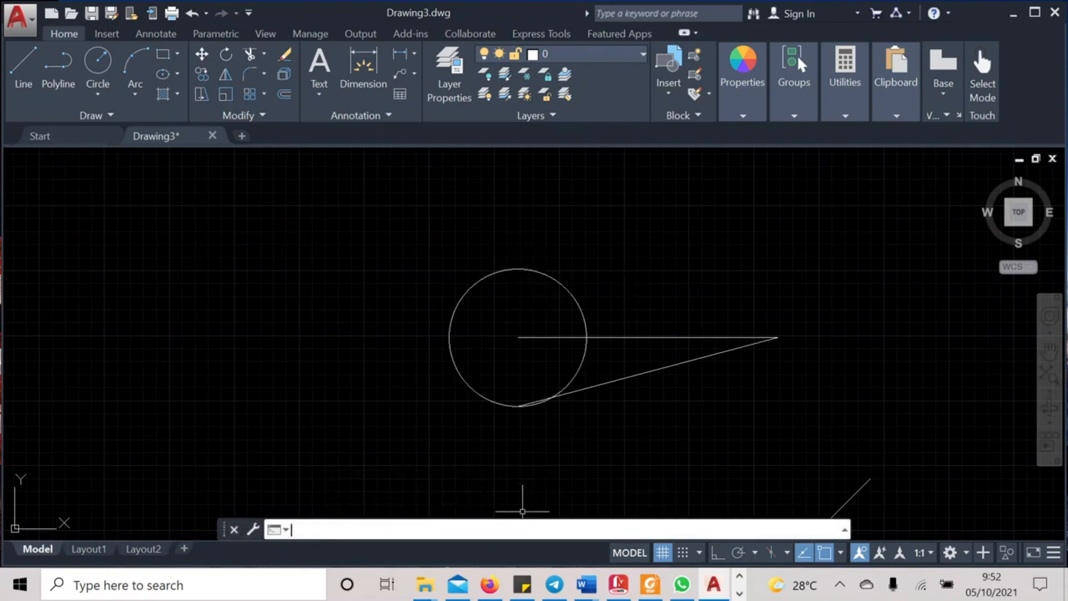
key(Return)
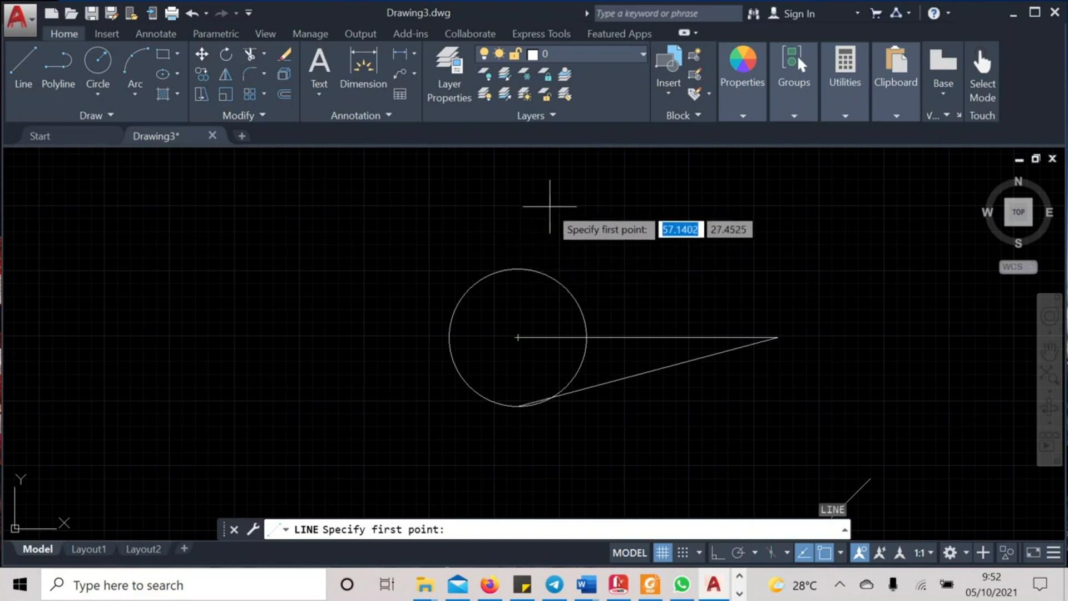
shift+right_click(527, 223)
click(587, 416)
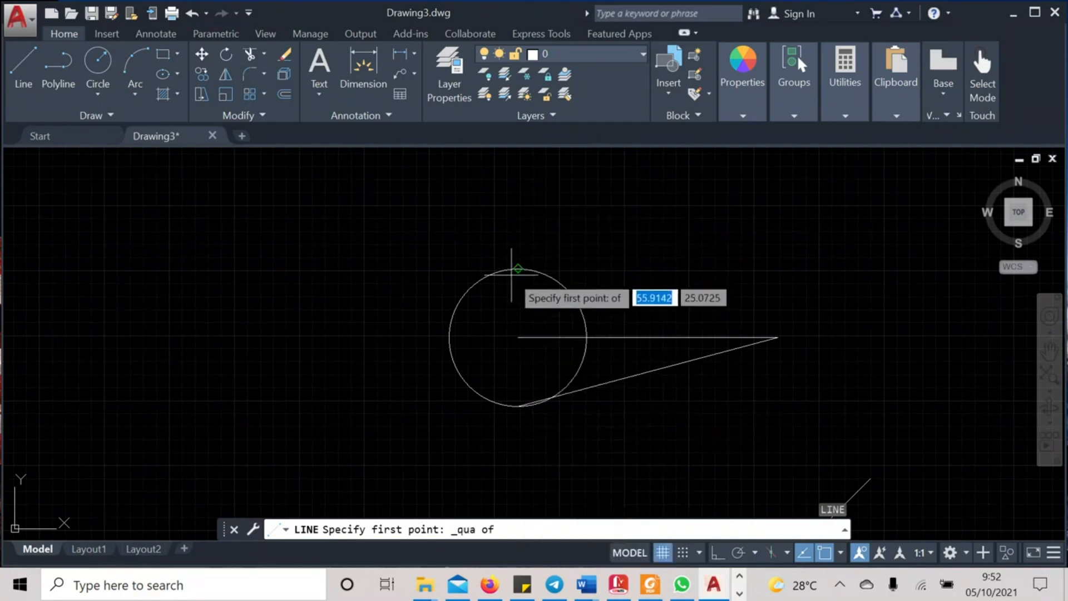
click(518, 268)
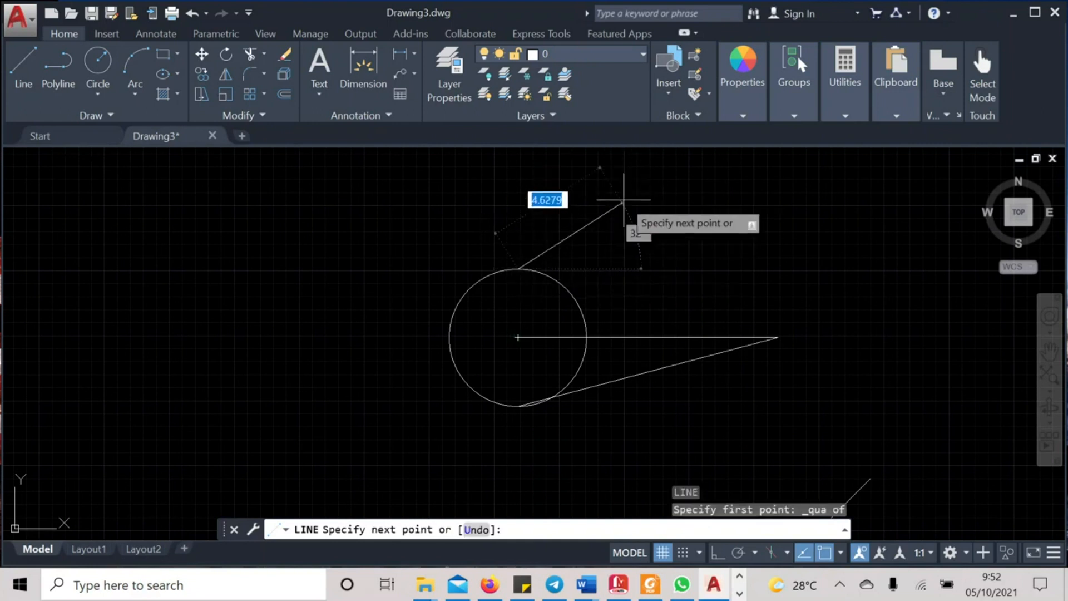
shift+right_click(778, 319)
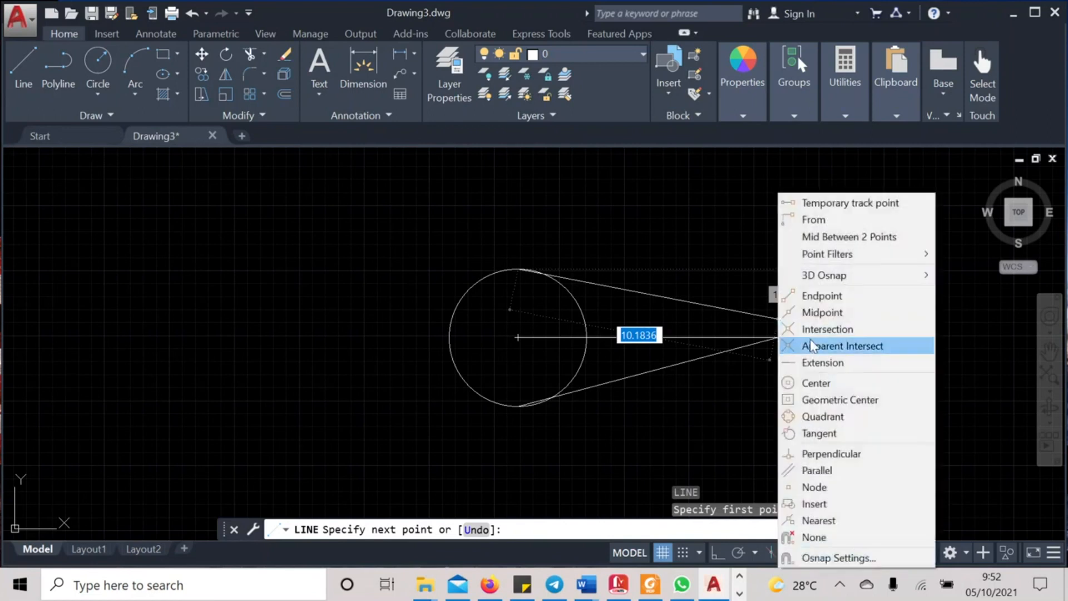
click(829, 312)
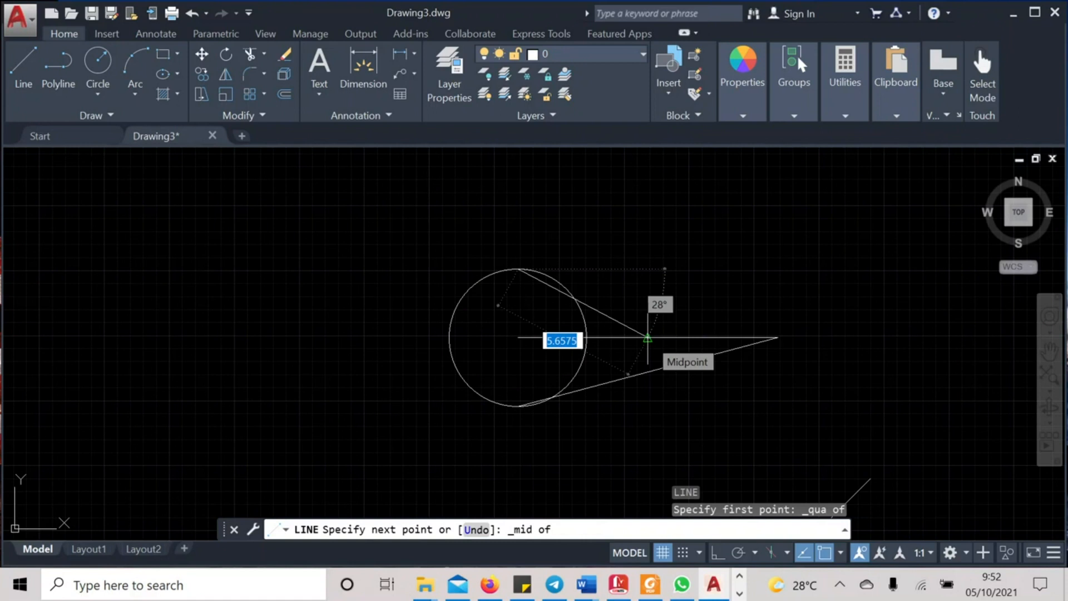
click(648, 338)
right_click(650, 339)
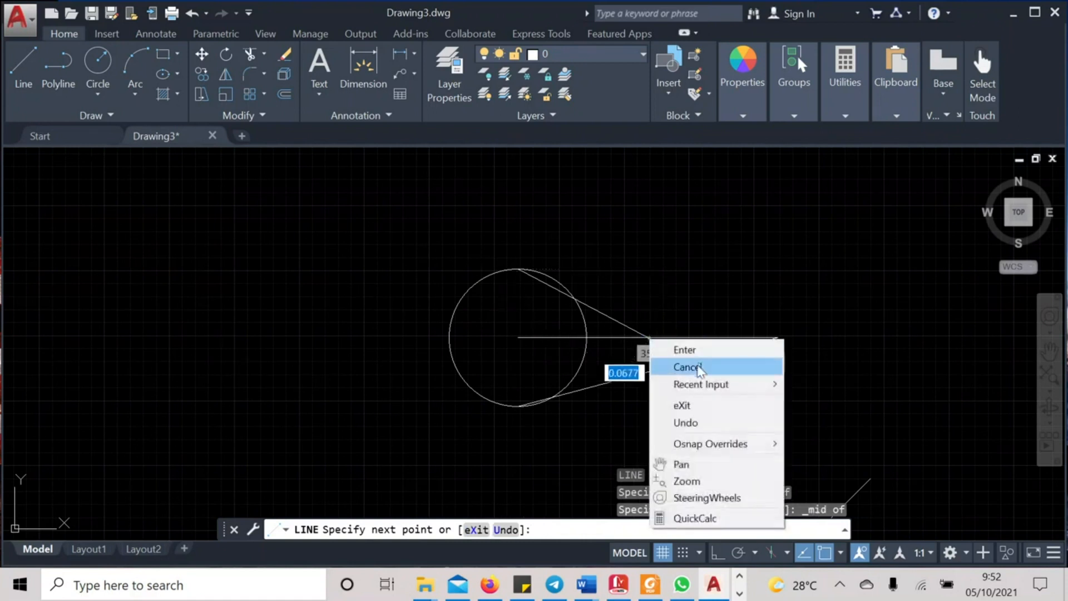
click(699, 352)
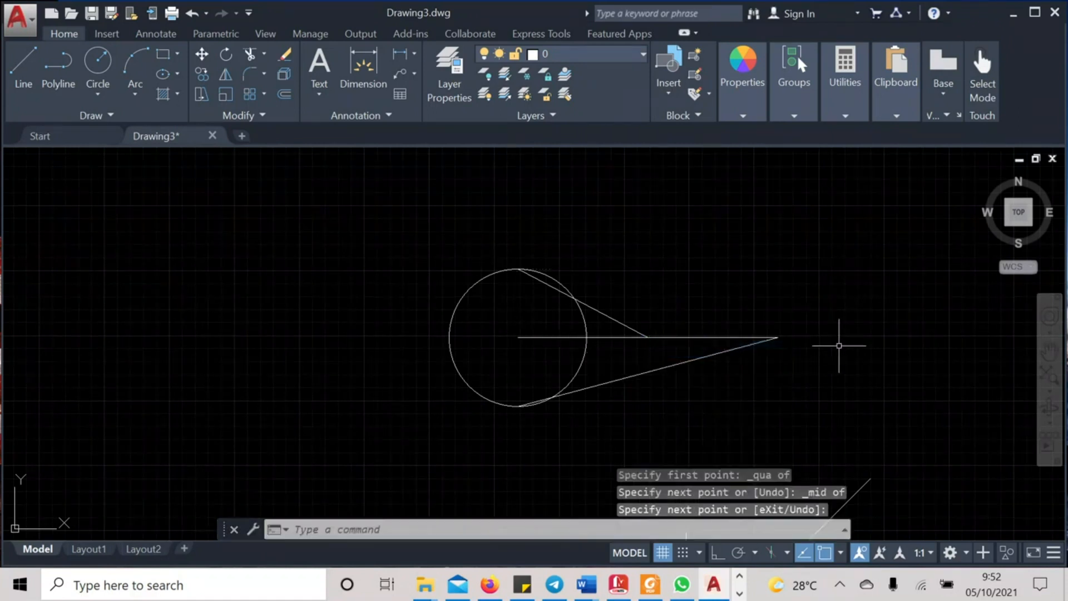
Draw a second circle with a radius of about 1.6 in the empty area to the left of the existing circle
shift+right_click(768, 245)
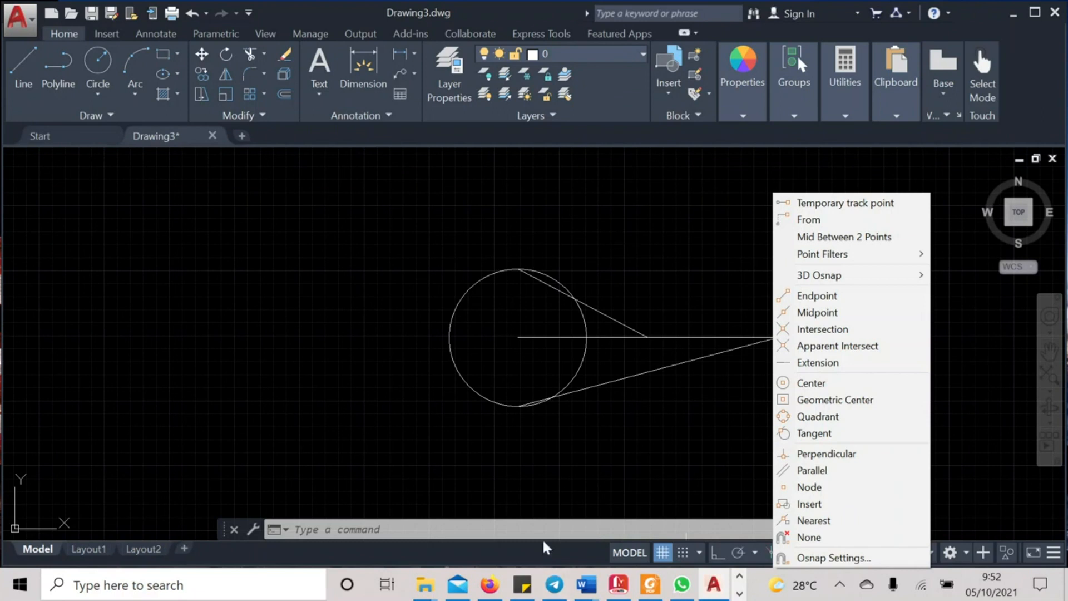
key(Escape)
click(113, 81)
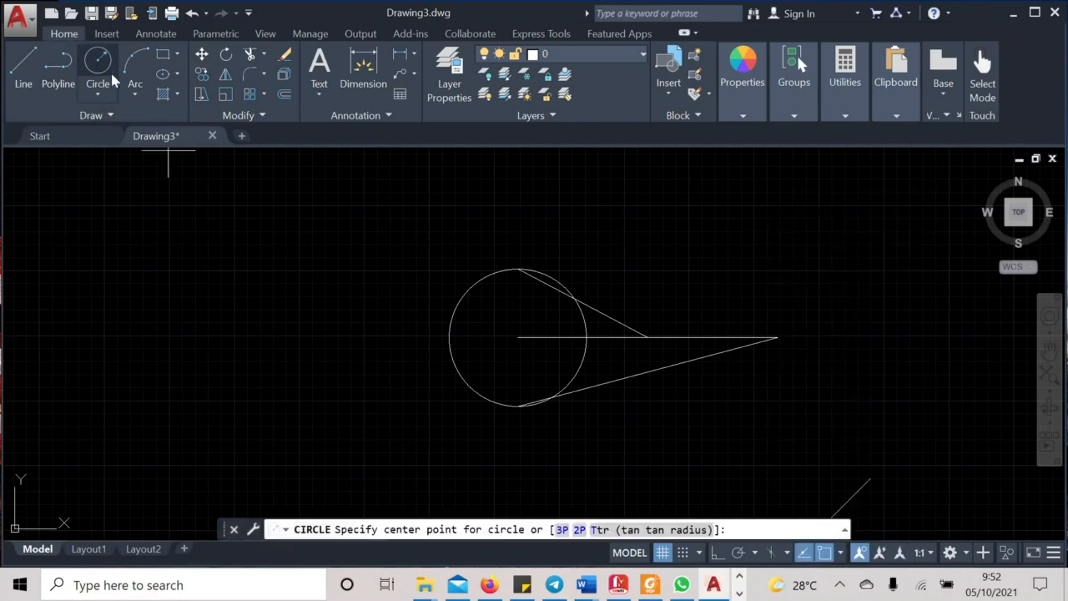
click(198, 288)
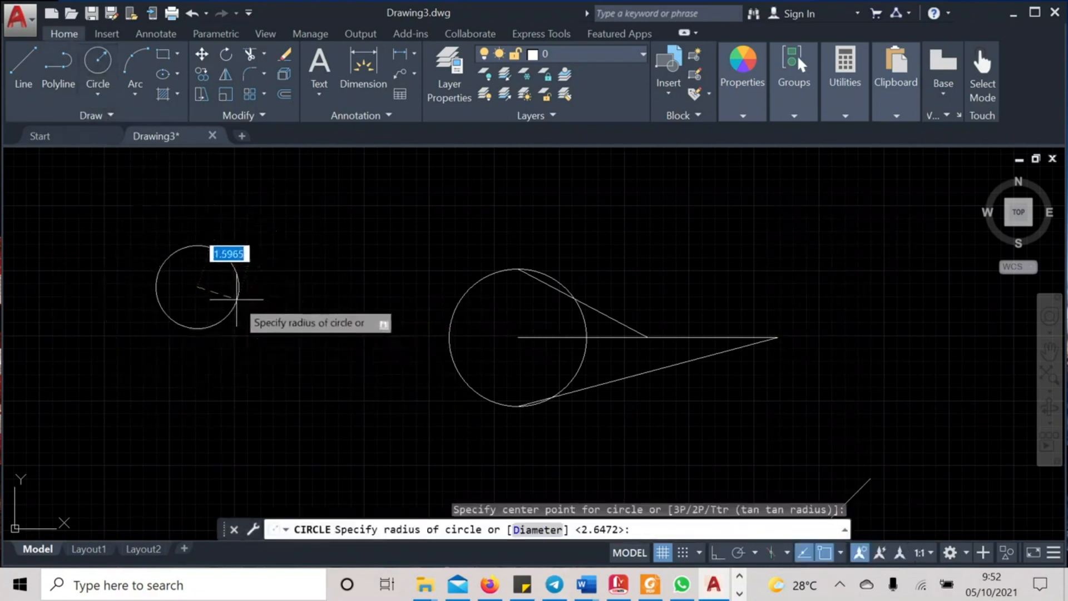
click(236, 299)
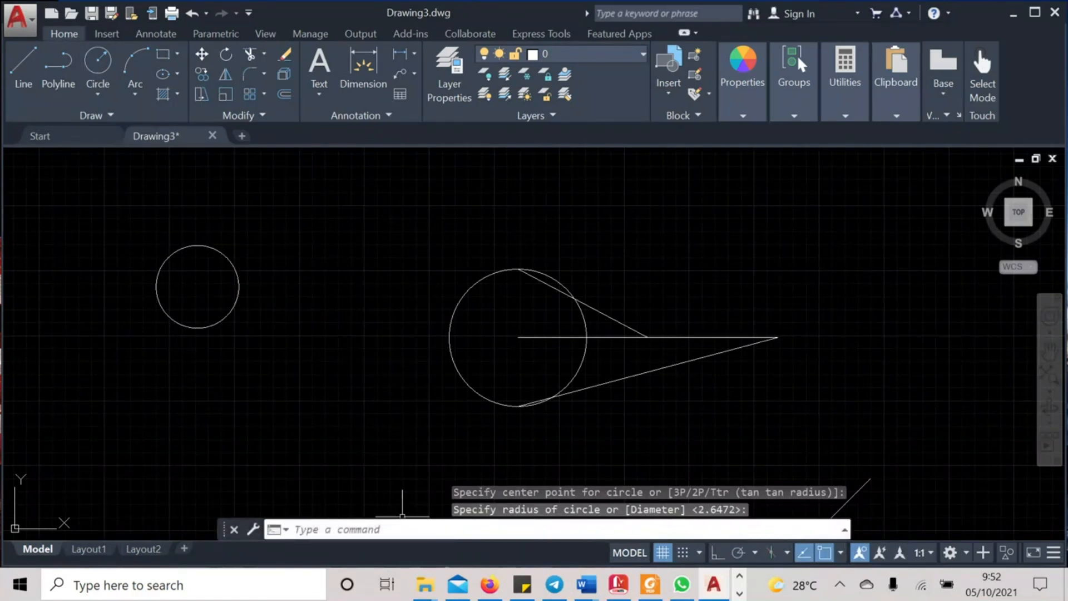
Draw a line tangent to the upper sides of the small and large circles, using one-time Tangent snaps at both ends
shift+right_click(379, 384)
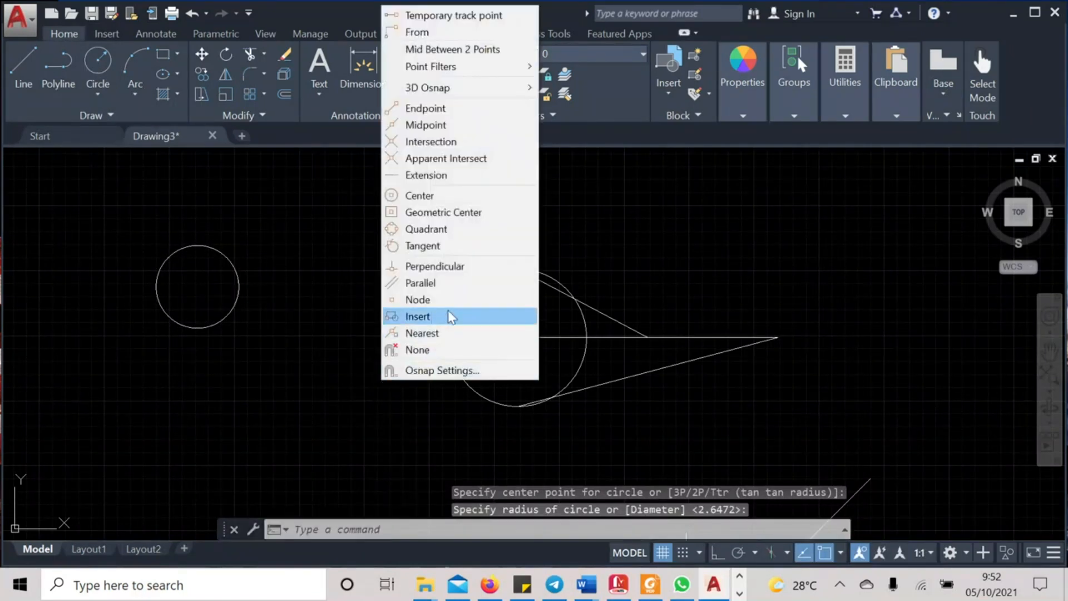
click(453, 245)
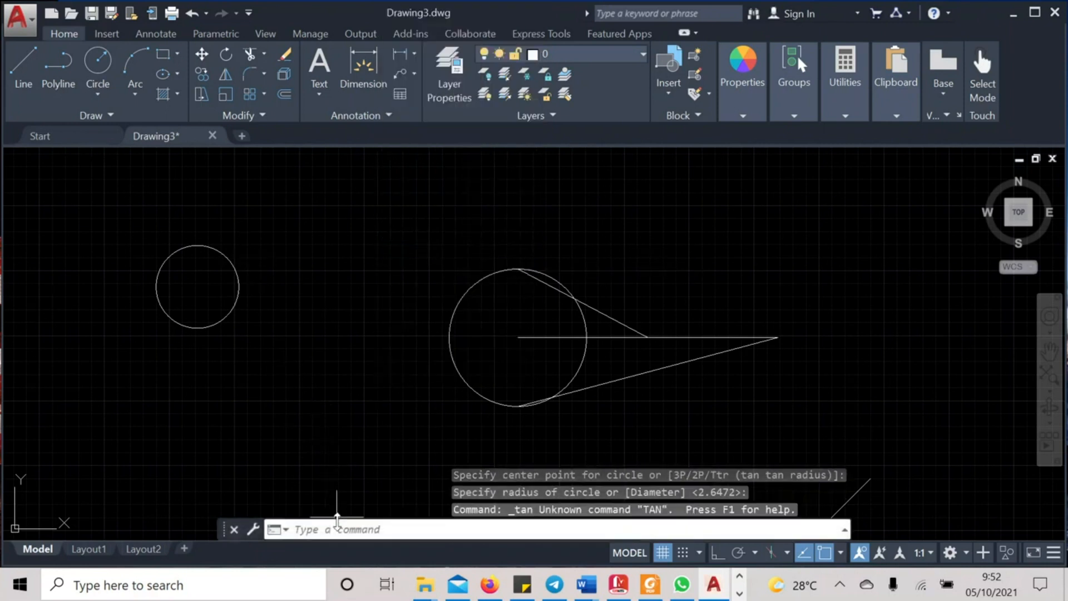
key(Return)
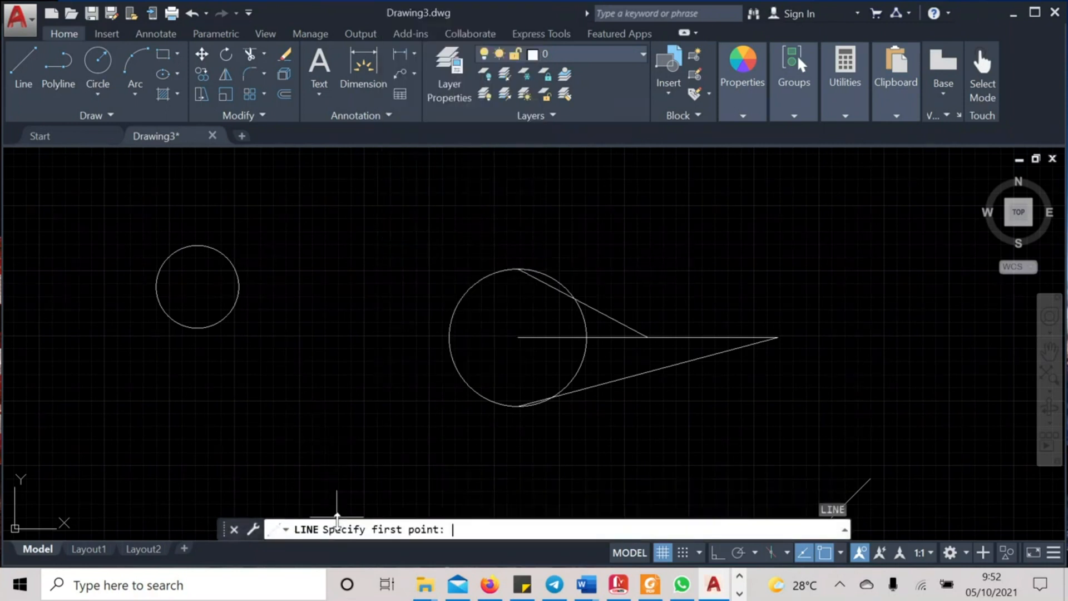
shift+right_click(320, 293)
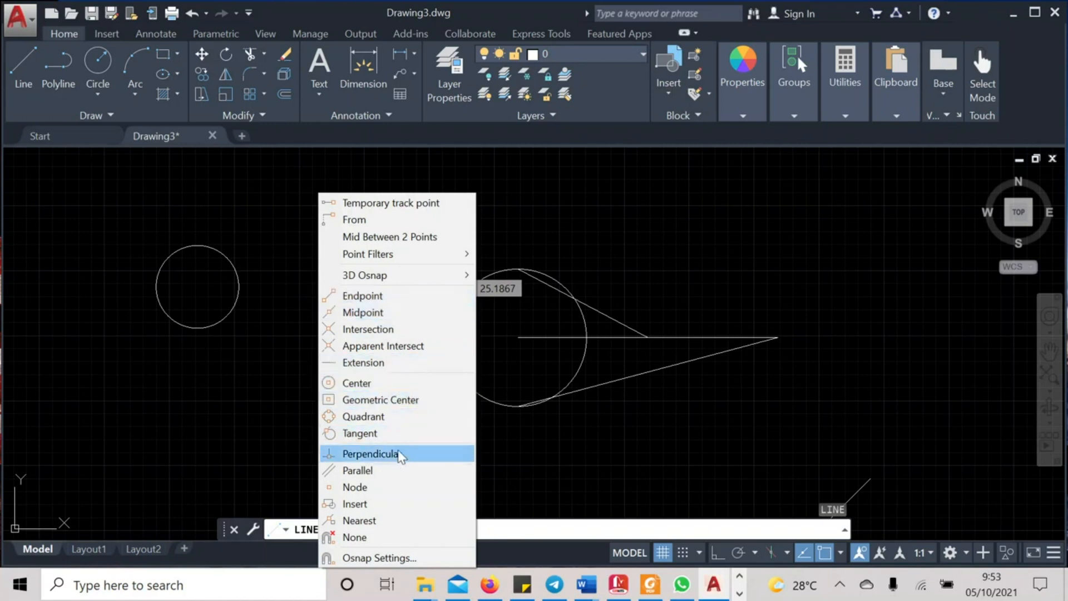
click(395, 432)
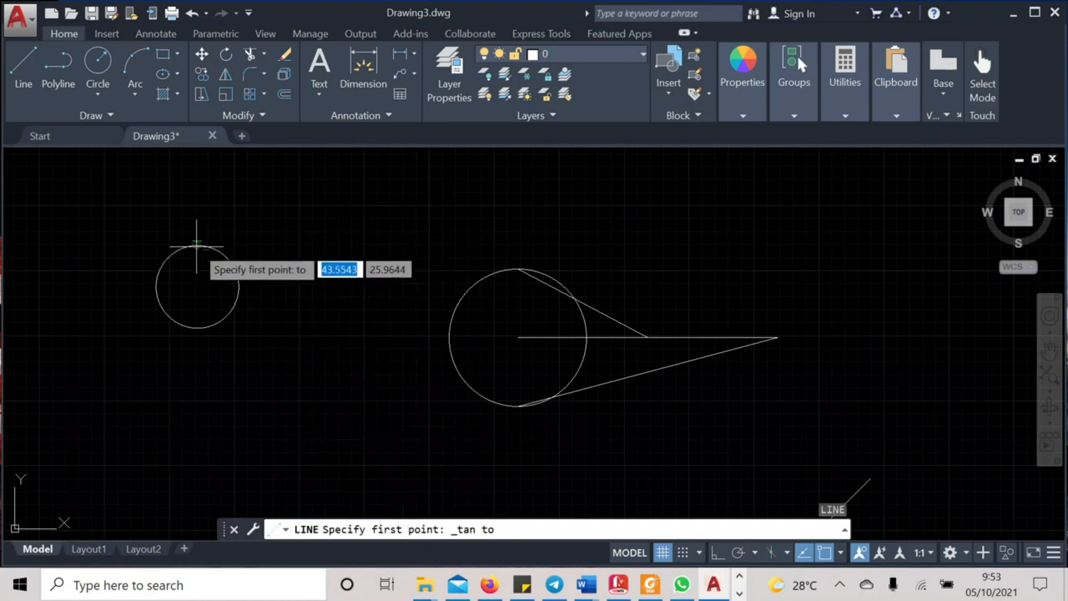
scroll(198, 245, up, 2)
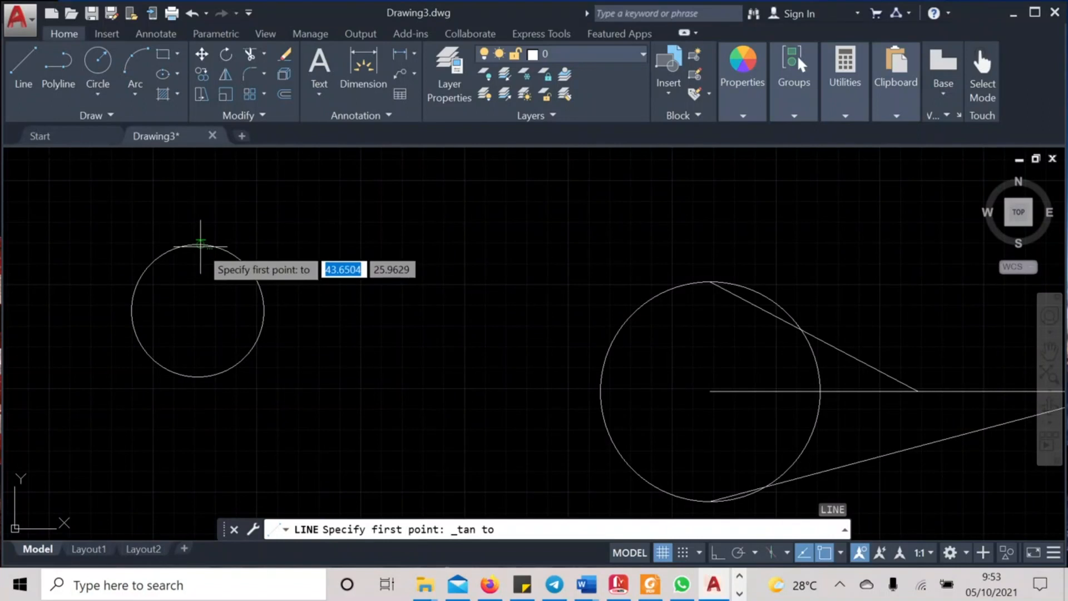
click(200, 245)
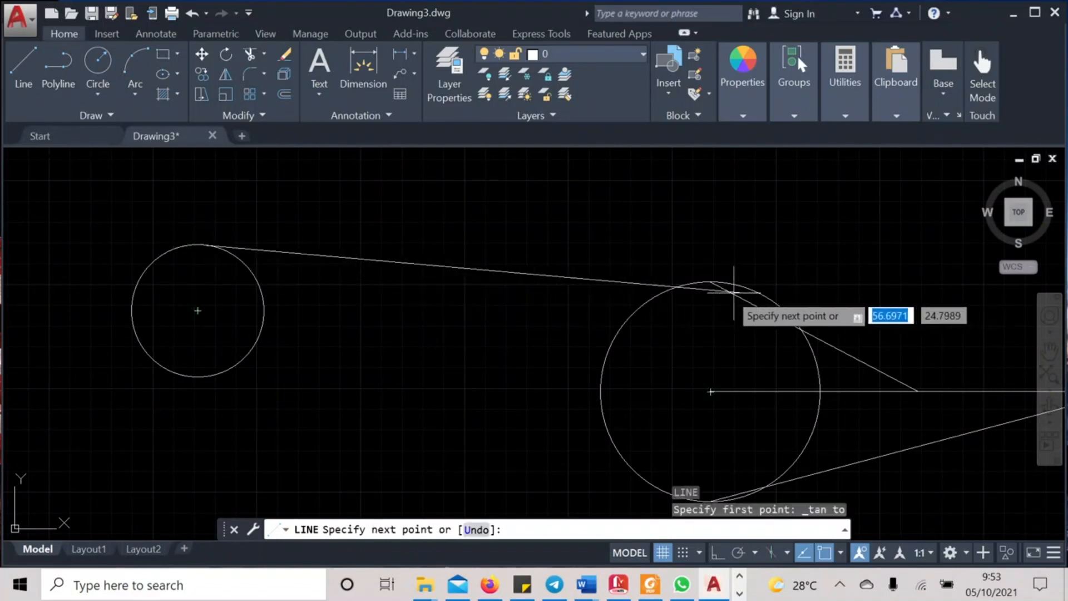
shift+right_click(692, 299)
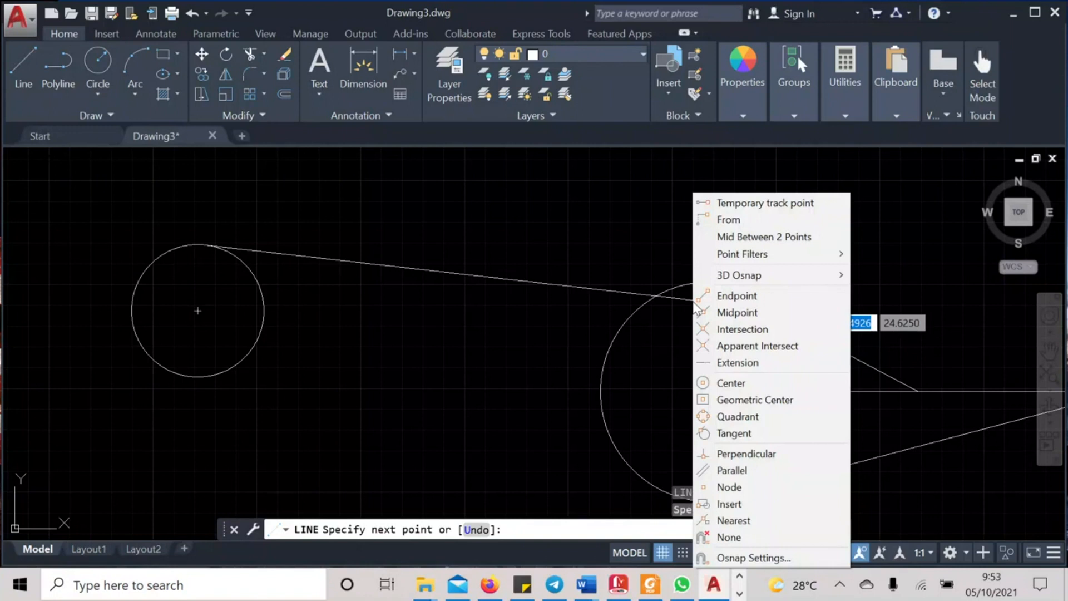
click(752, 430)
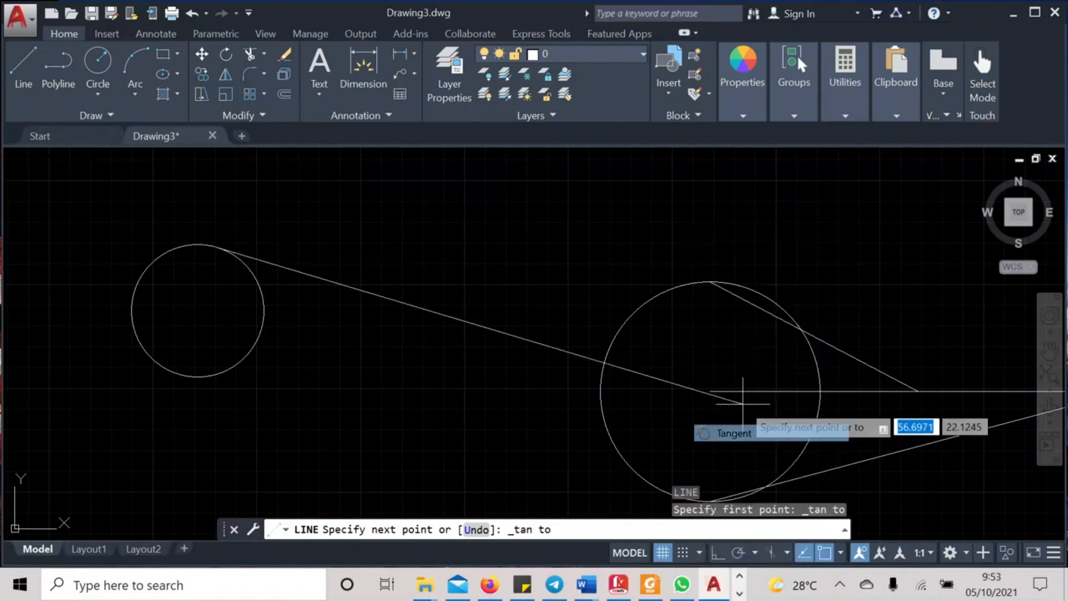
click(711, 279)
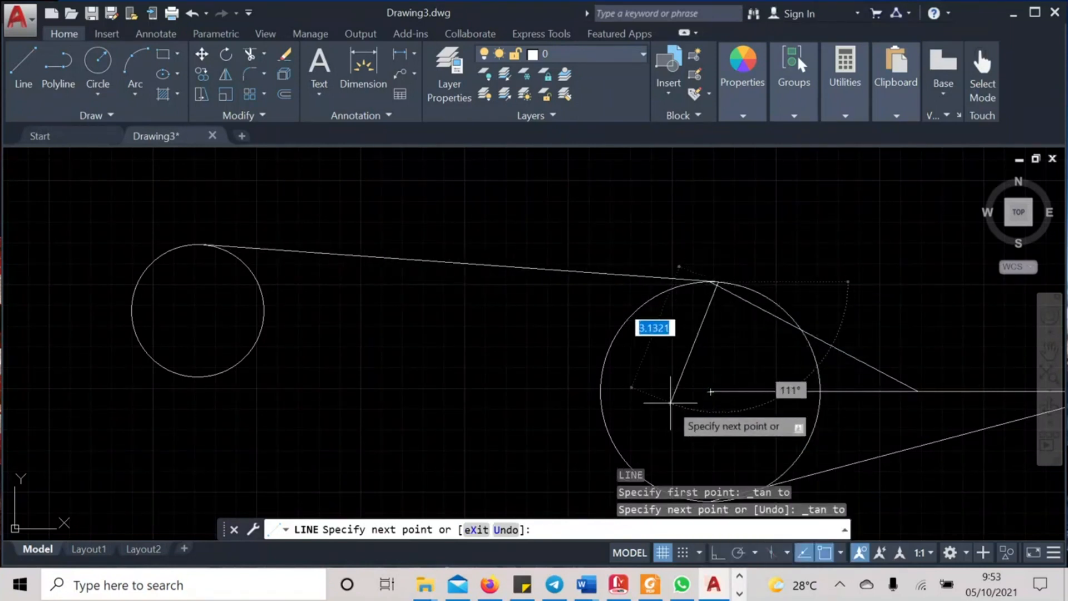
key(Return)
Draw a second line tangent to the lower sides of the small and large circles, using one-time Tangent snaps at both ends
middle_drag(546, 424, 559, 348)
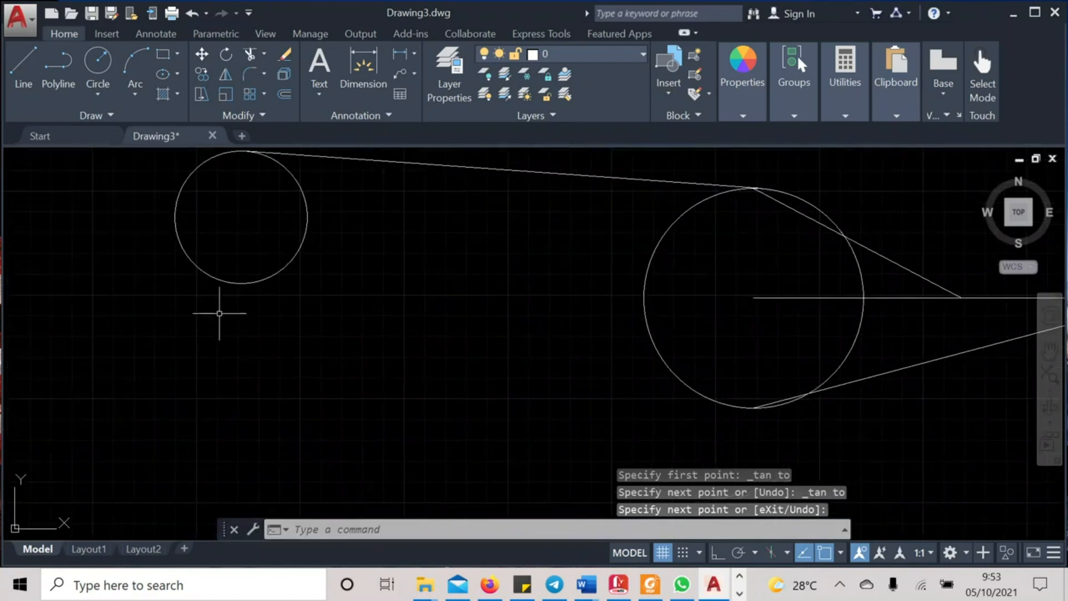
shift+right_click(248, 317)
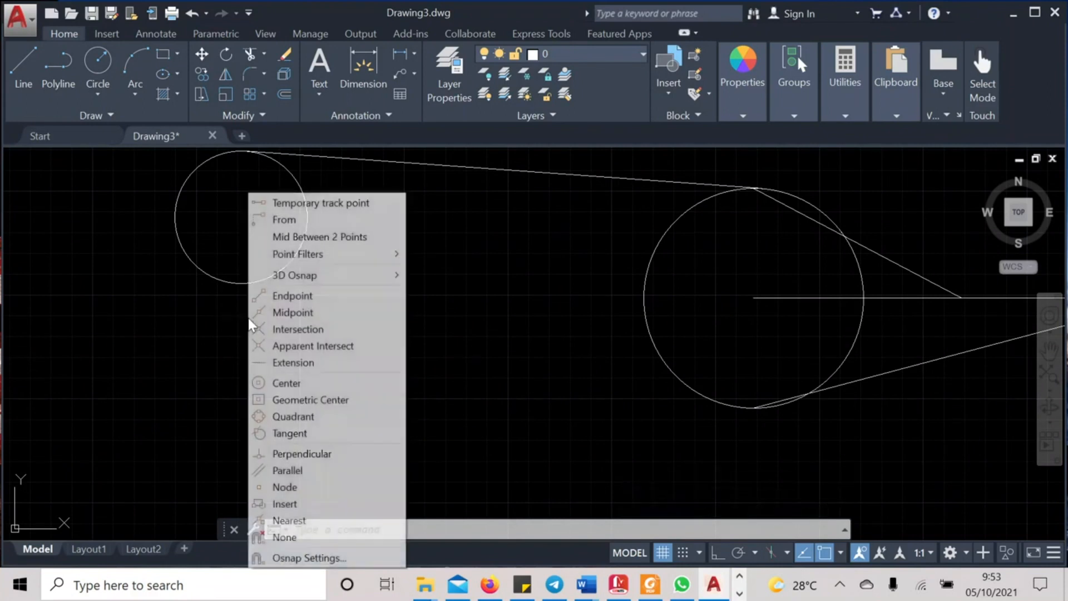
click(310, 437)
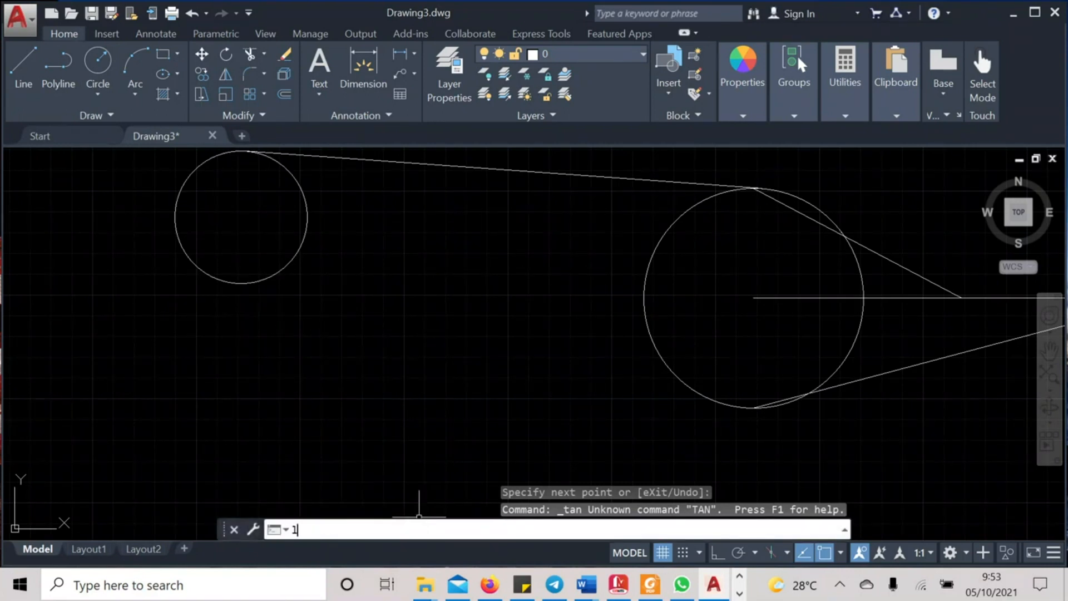
key(Up)
key(Up)
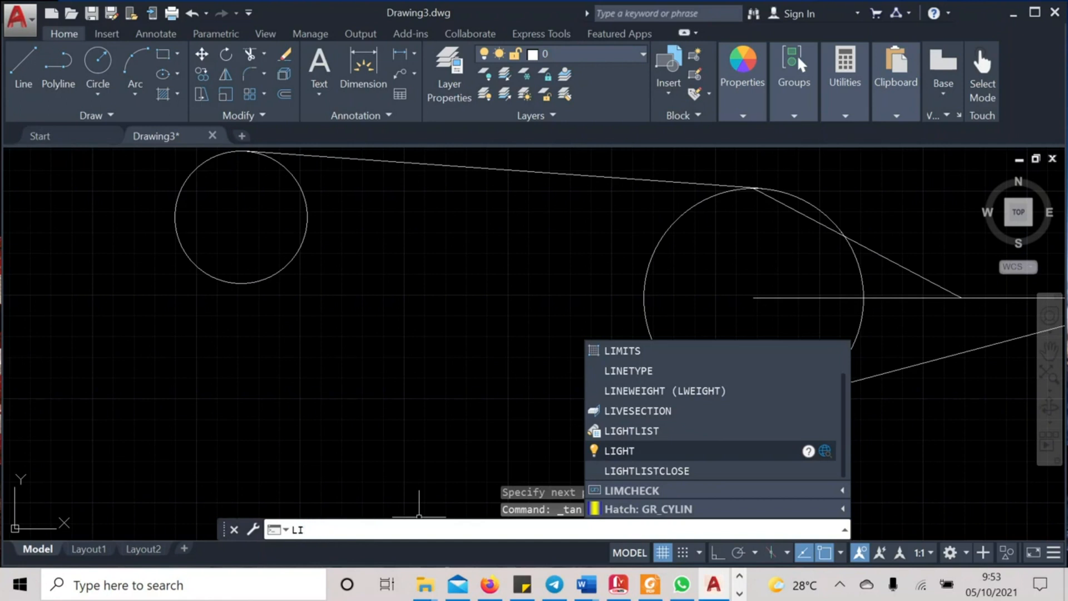
text(ne)
key(Return)
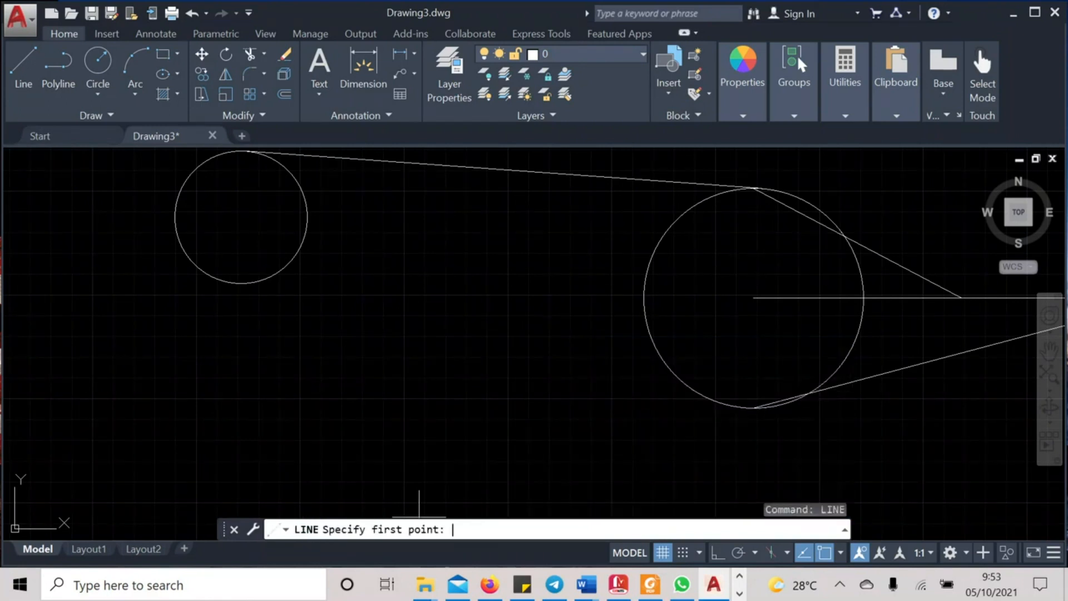
shift+right_click(238, 312)
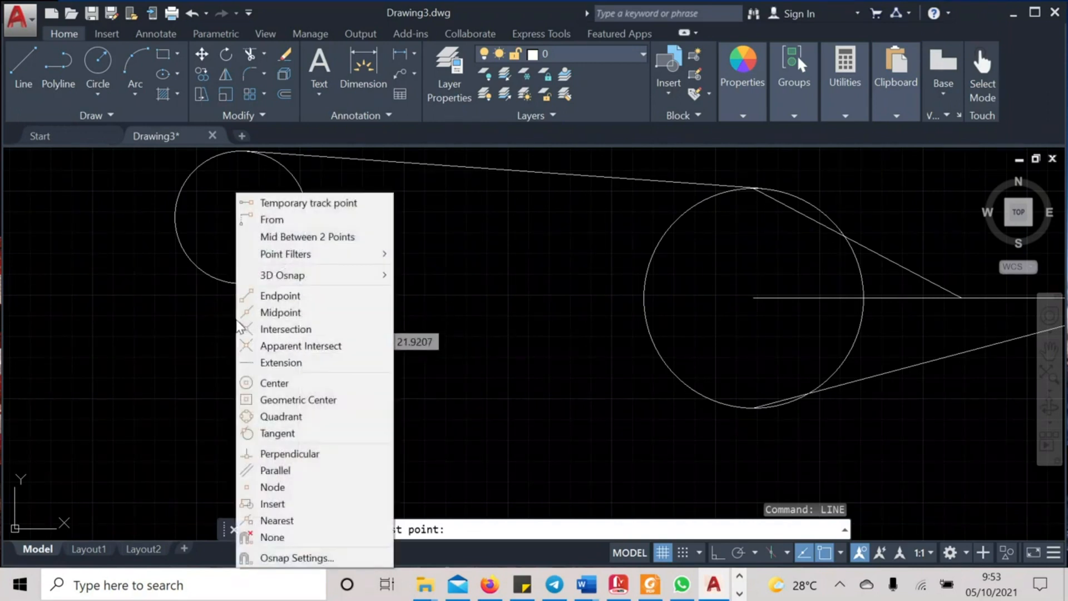
click(277, 433)
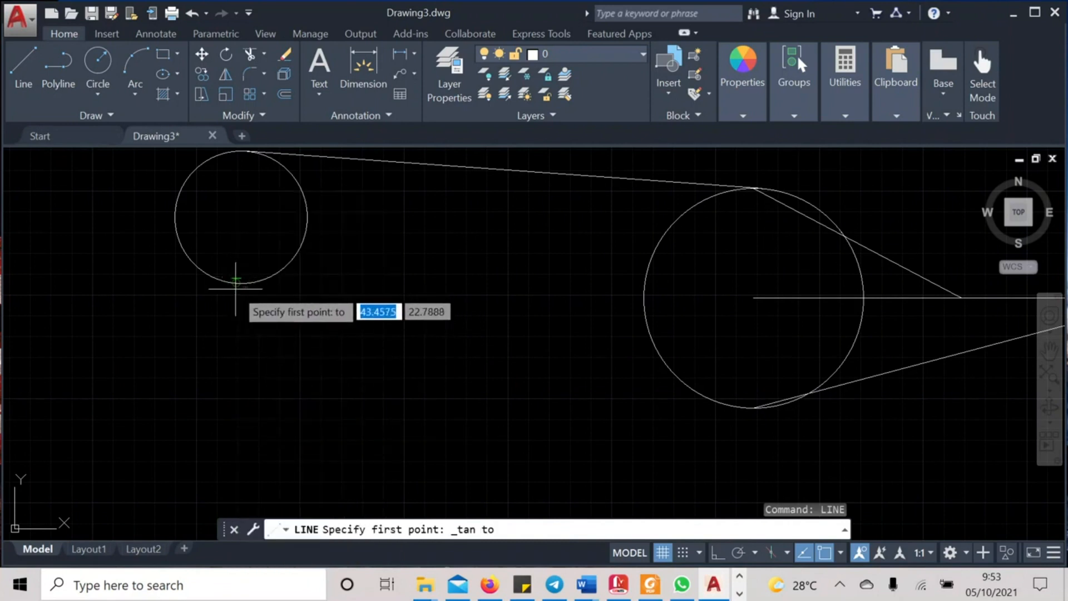
click(235, 281)
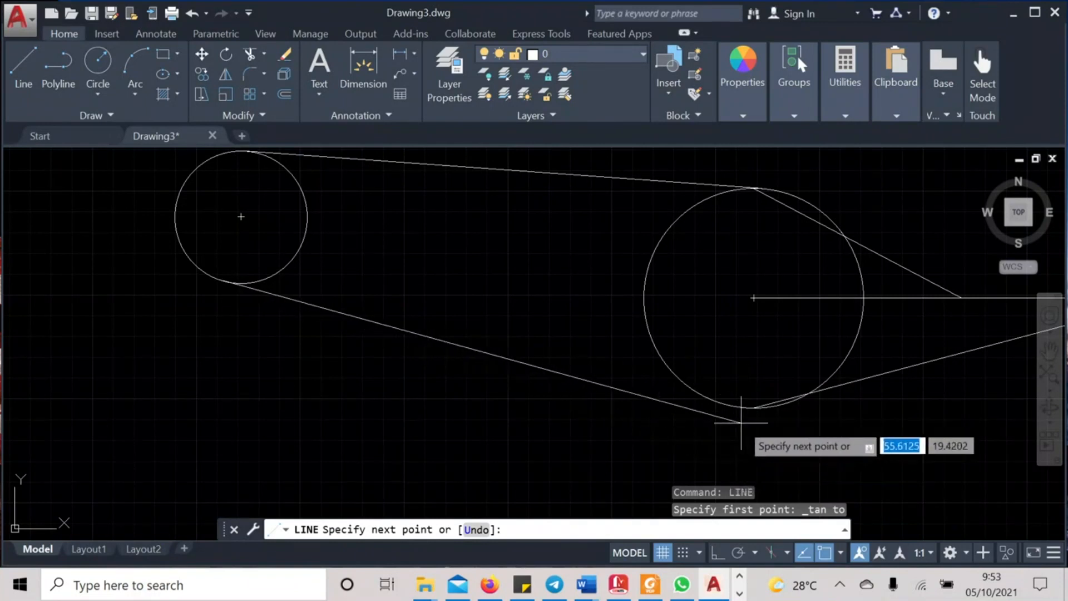
shift+right_click(653, 407)
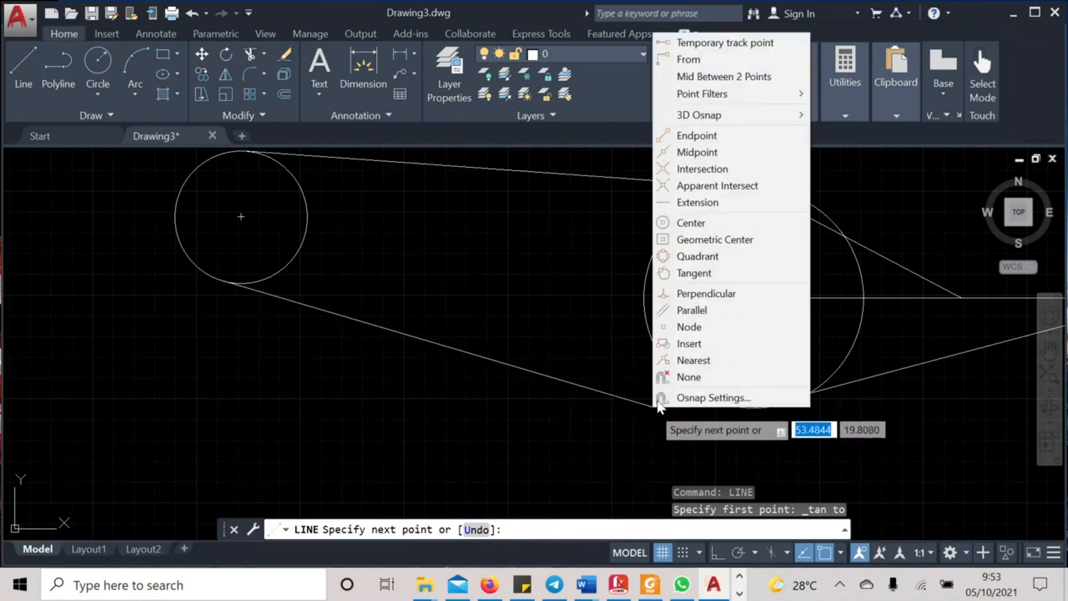
click(712, 275)
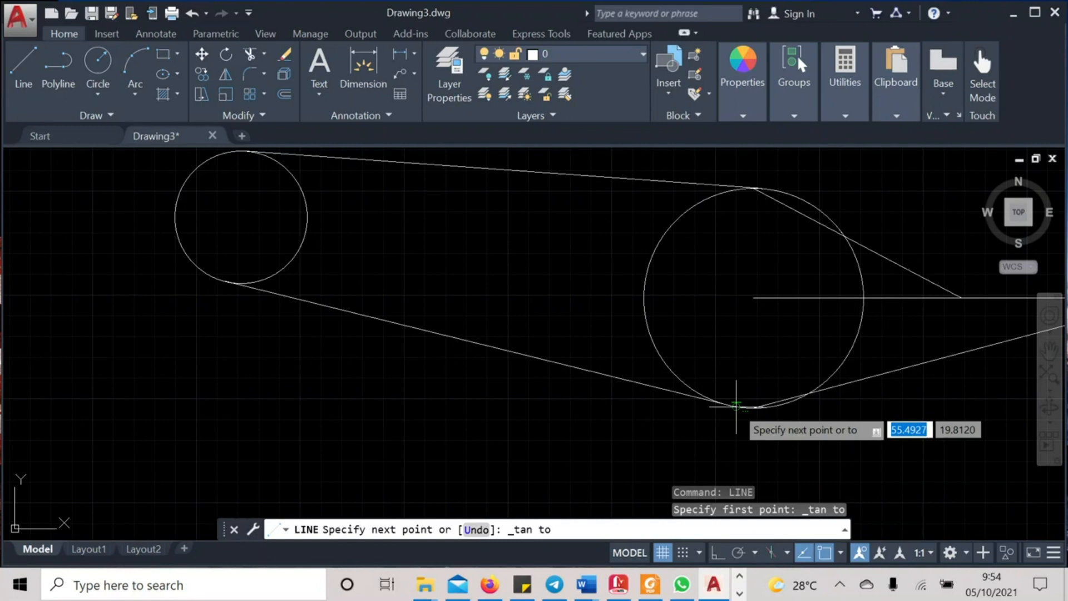
click(736, 406)
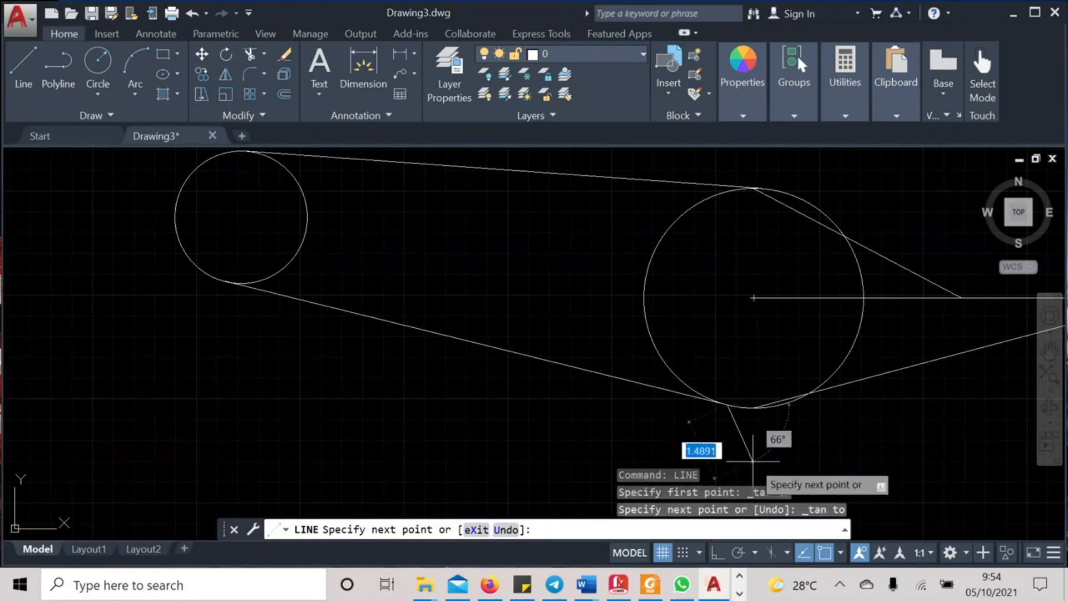
key(Return)
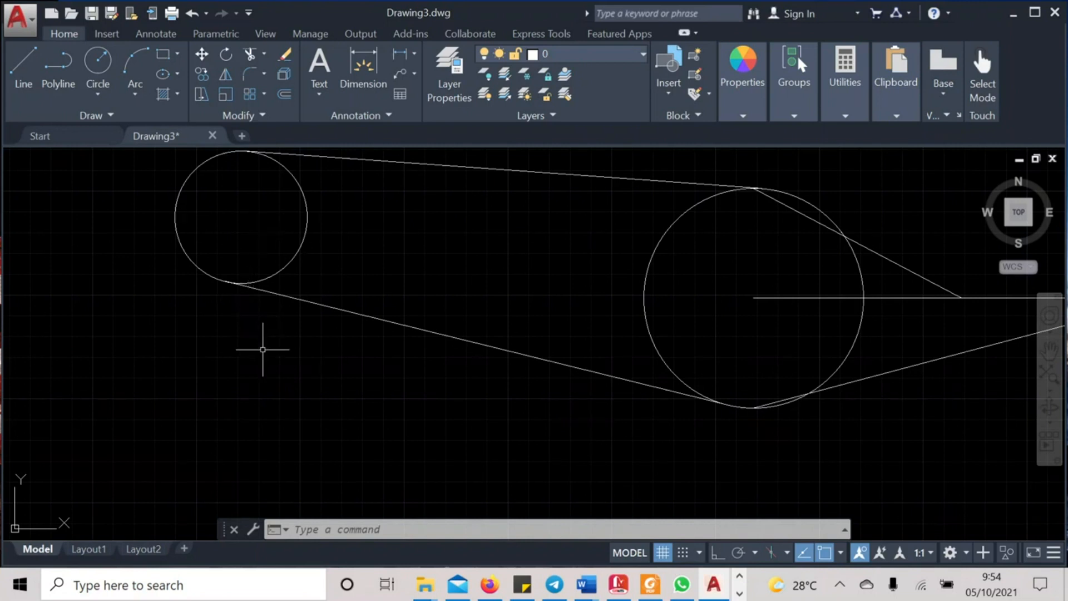
Place two separate points side by side in the empty area below the lower tangent line
shift+right_click(488, 409)
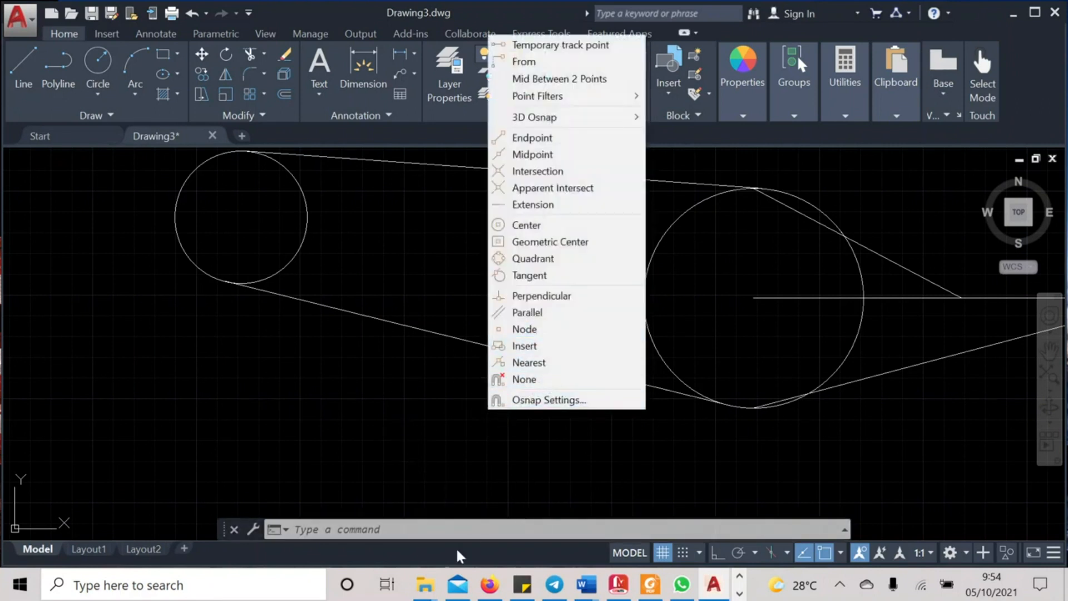
click(413, 528)
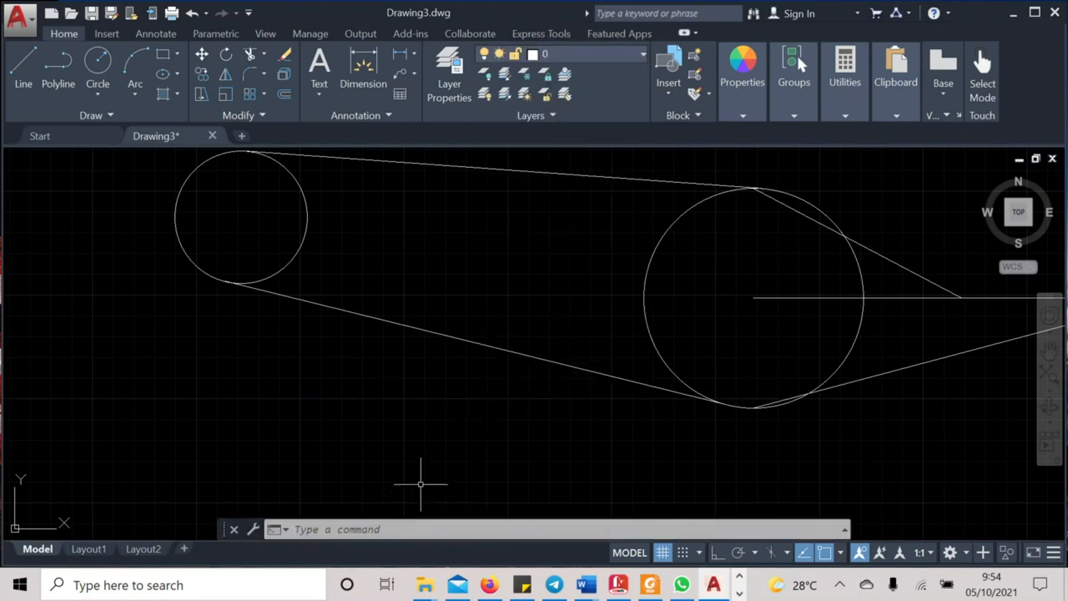
middle_drag(422, 484, 515, 370)
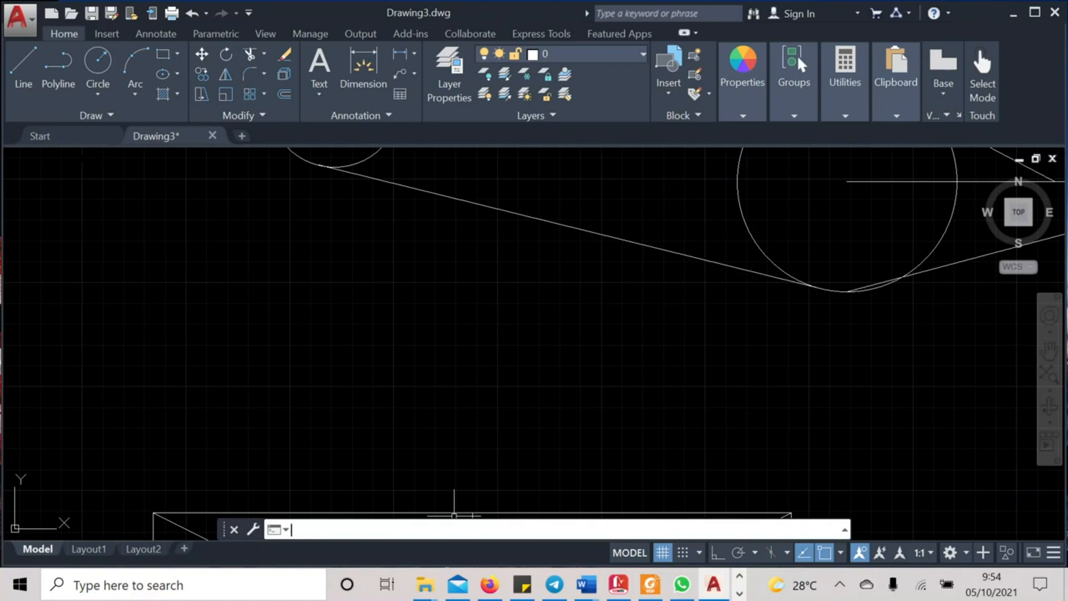
text(point)
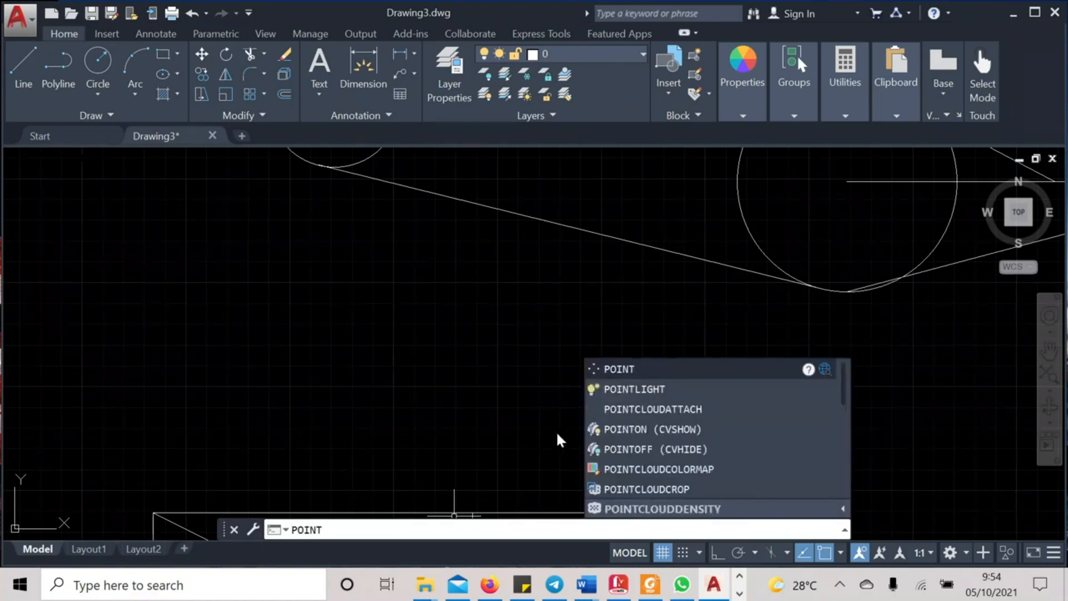
click(623, 369)
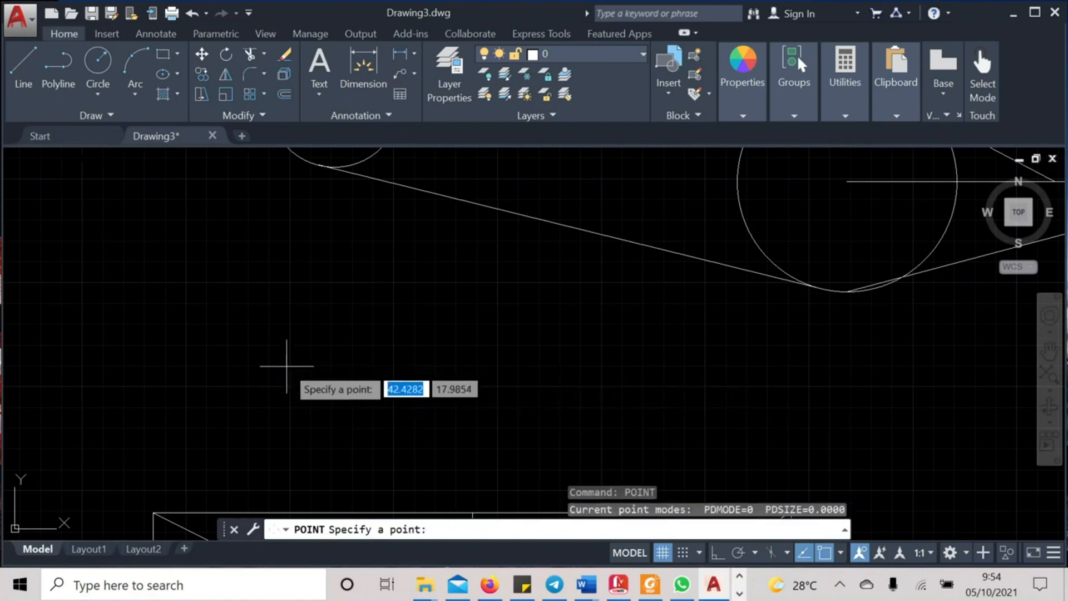
click(309, 362)
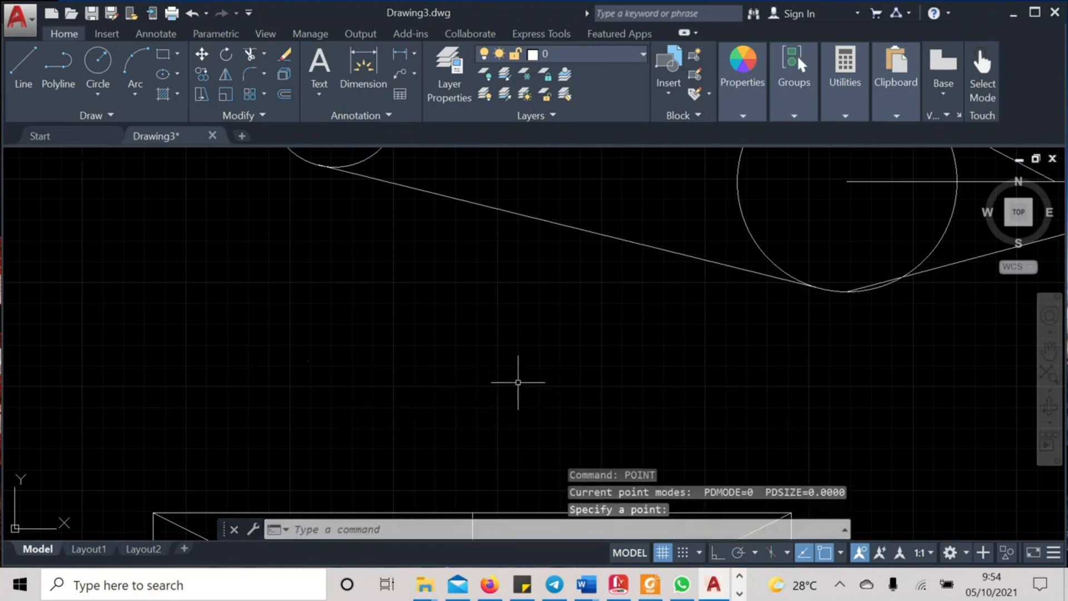
key(Return)
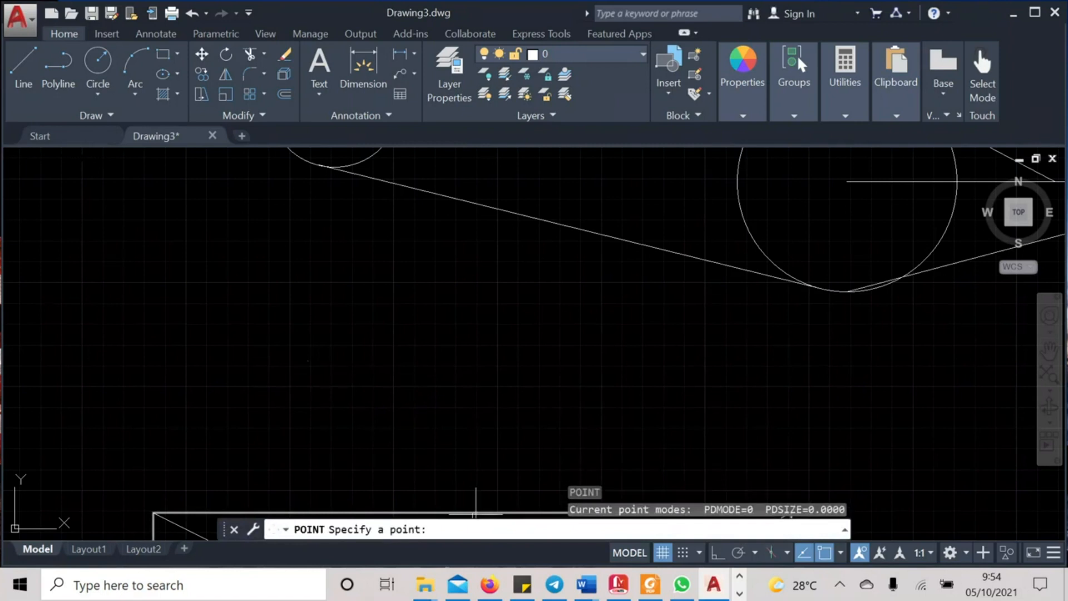
click(463, 360)
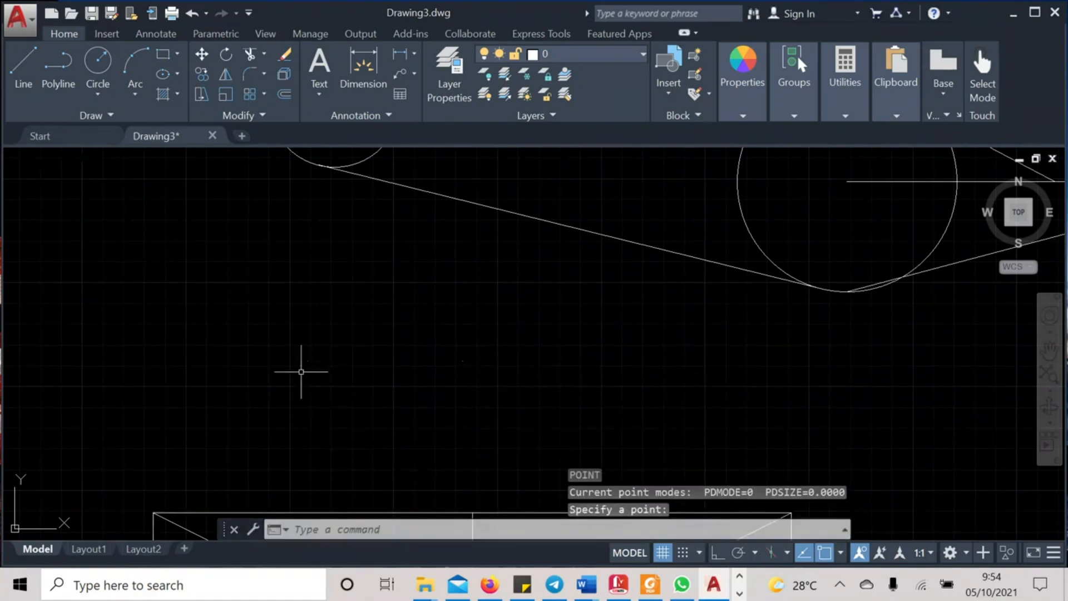
Select and delete both points placed below the lower tangent line
scroll(305, 374, up, 5)
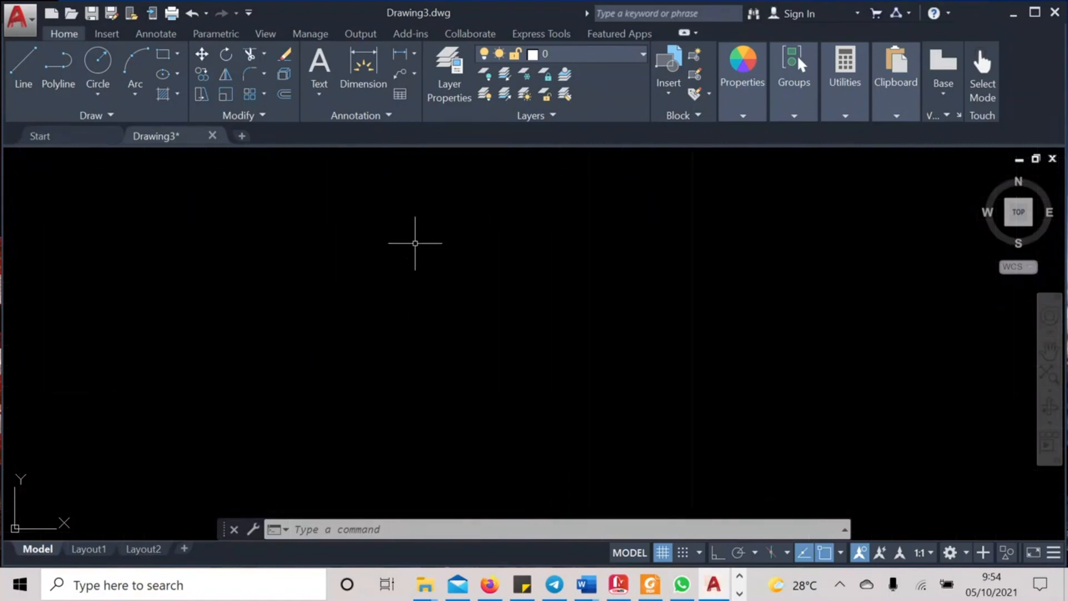
scroll(455, 304, down, 2)
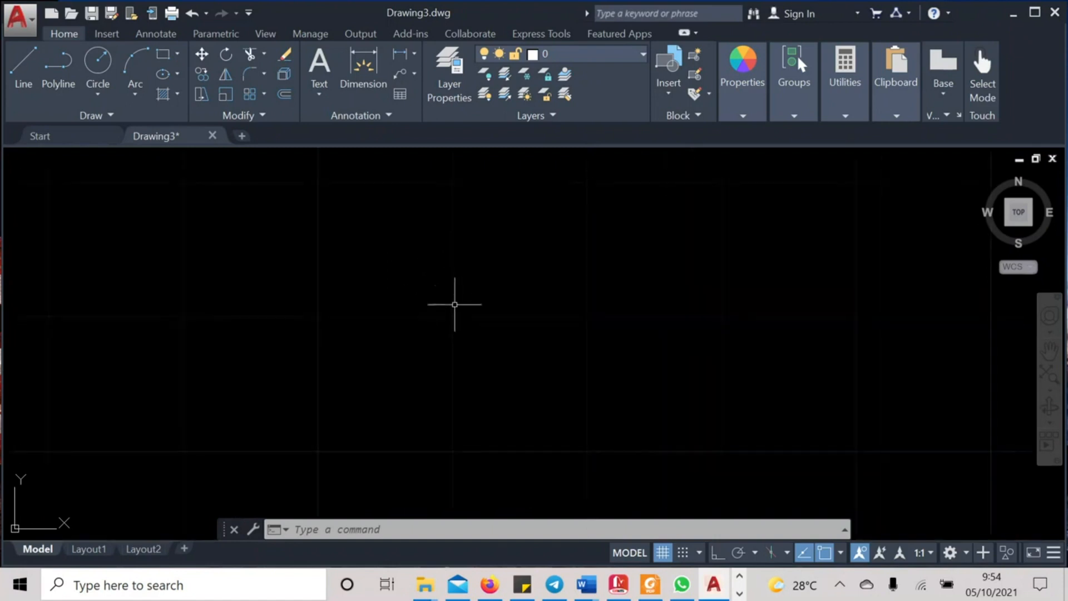
scroll(506, 323, up, 2)
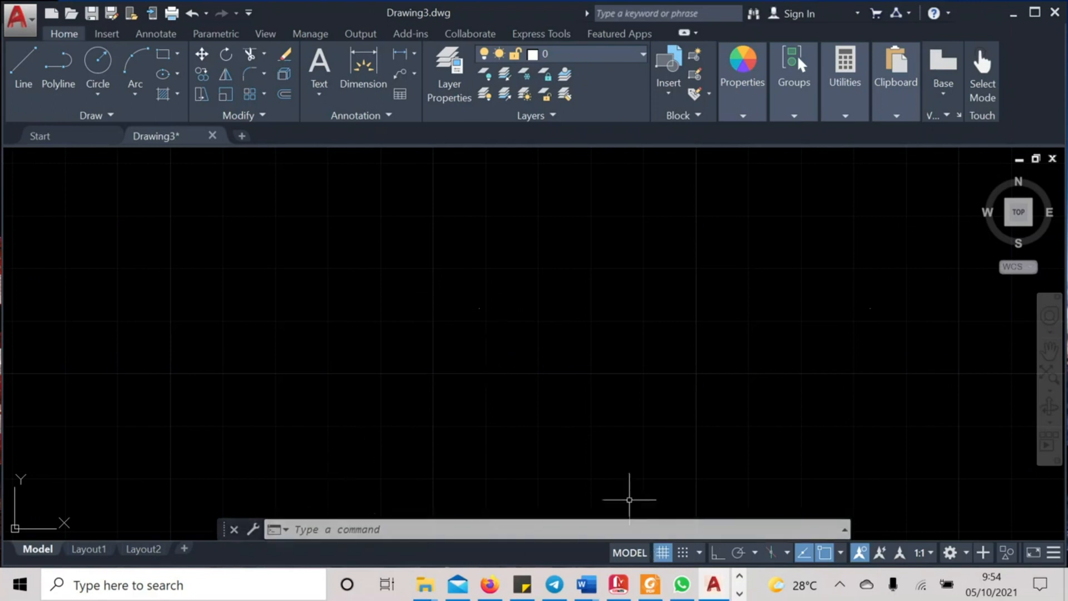
mouse_move(447, 293)
mouse_down()
mouse_move(487, 331)
mouse_move(542, 321)
mouse_move(545, 299)
mouse_up()
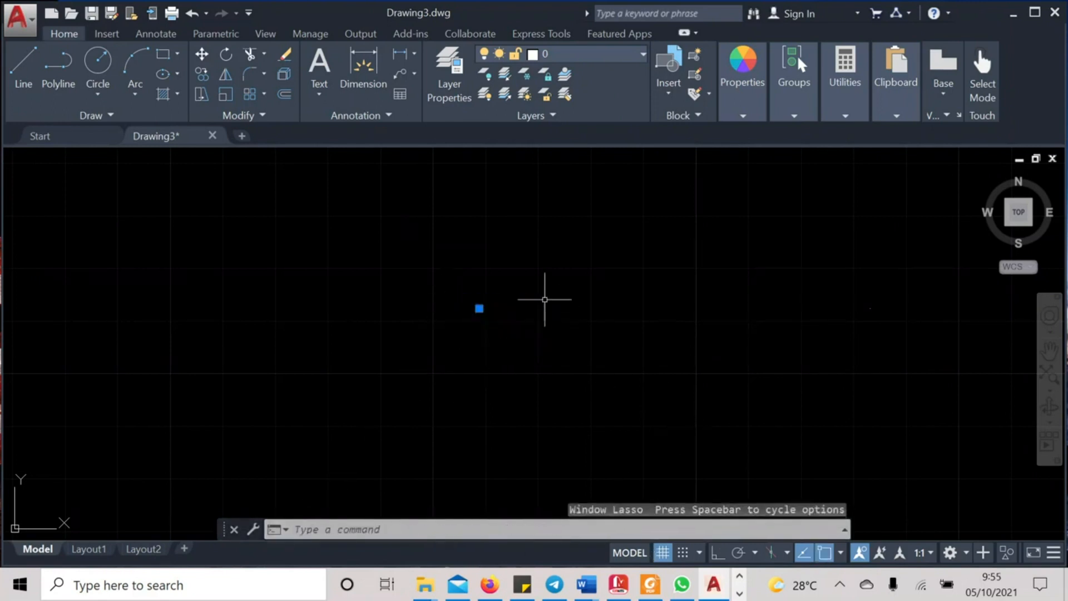
key(Delete)
mouse_move(902, 348)
mouse_down()
mouse_move(881, 269)
mouse_move(892, 278)
mouse_up()
key(Delete)
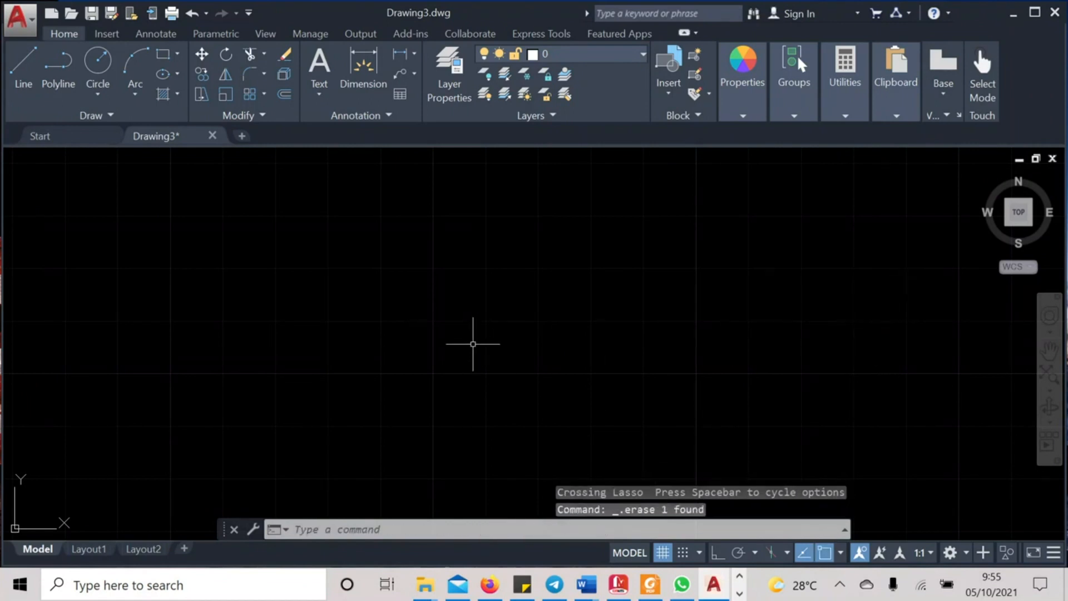
Set the X and Y spacing of both the snap and the grid to 10 in the drafting settings
click(699, 553)
click(615, 532)
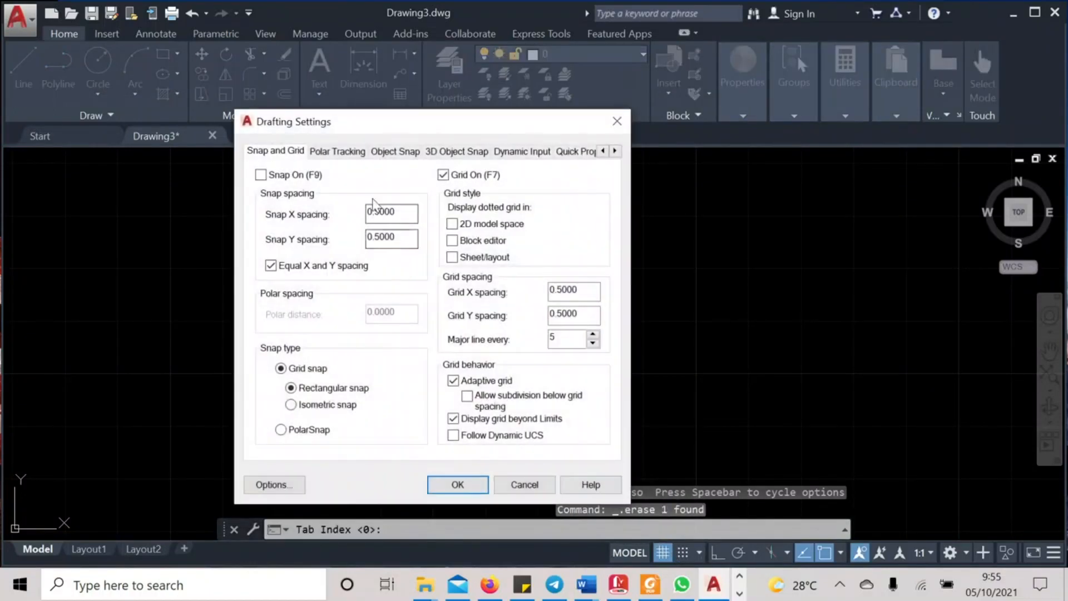
text(10)
key(Tab)
key(Tab)
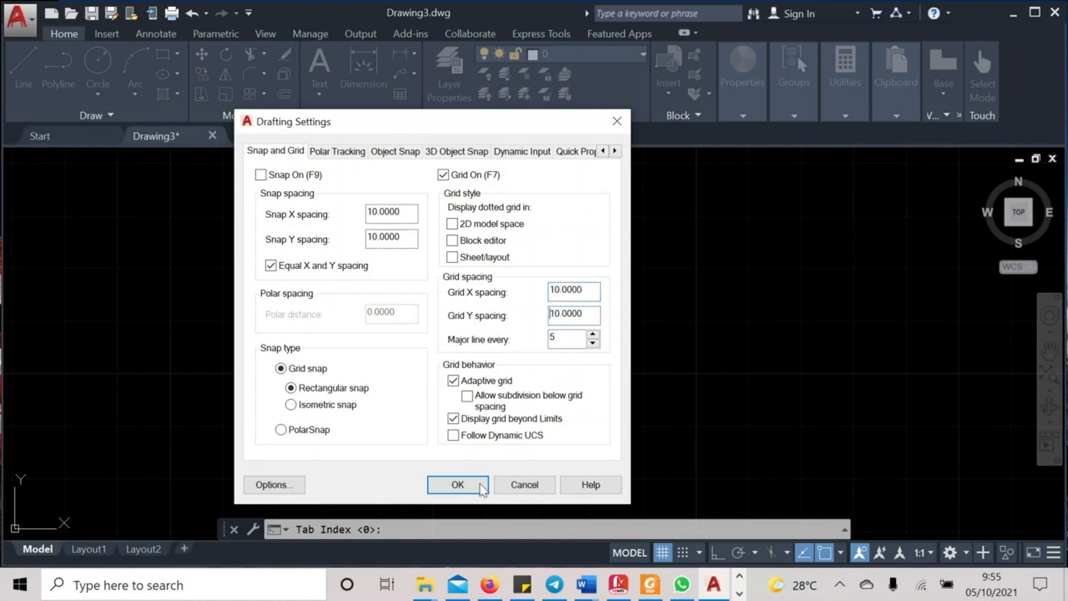
click(457, 485)
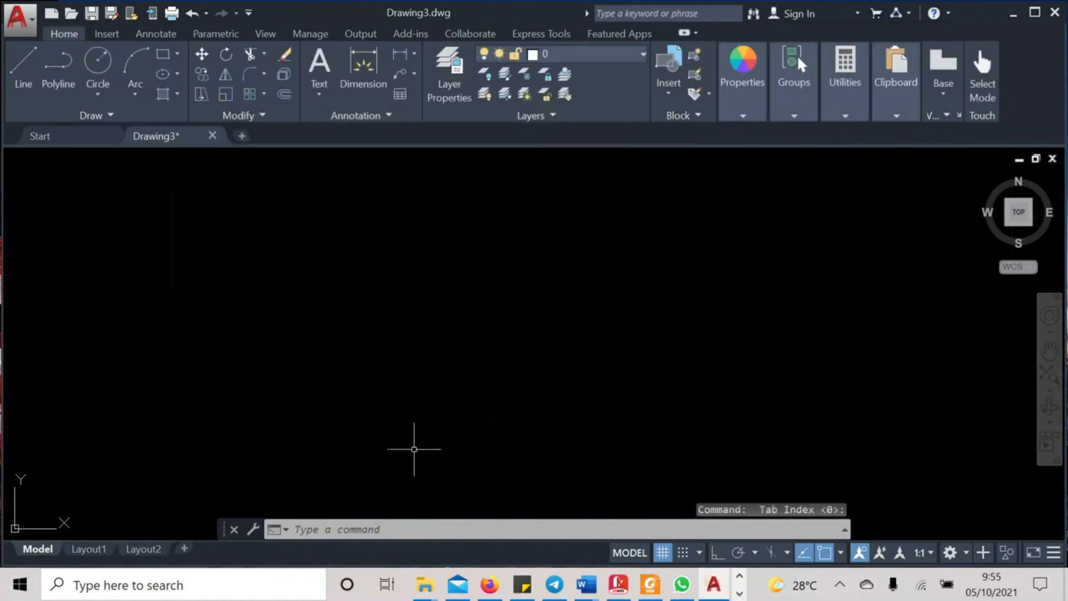
Place a point in the empty area between the small circle and the rectangle with diagonals
click(414, 529)
text(po)
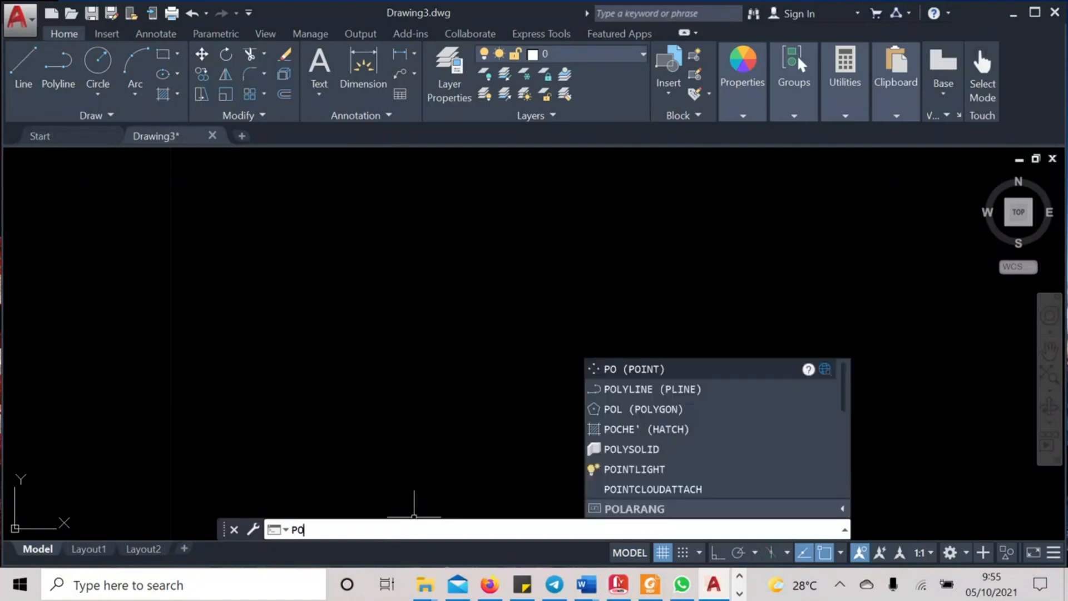
text(in)
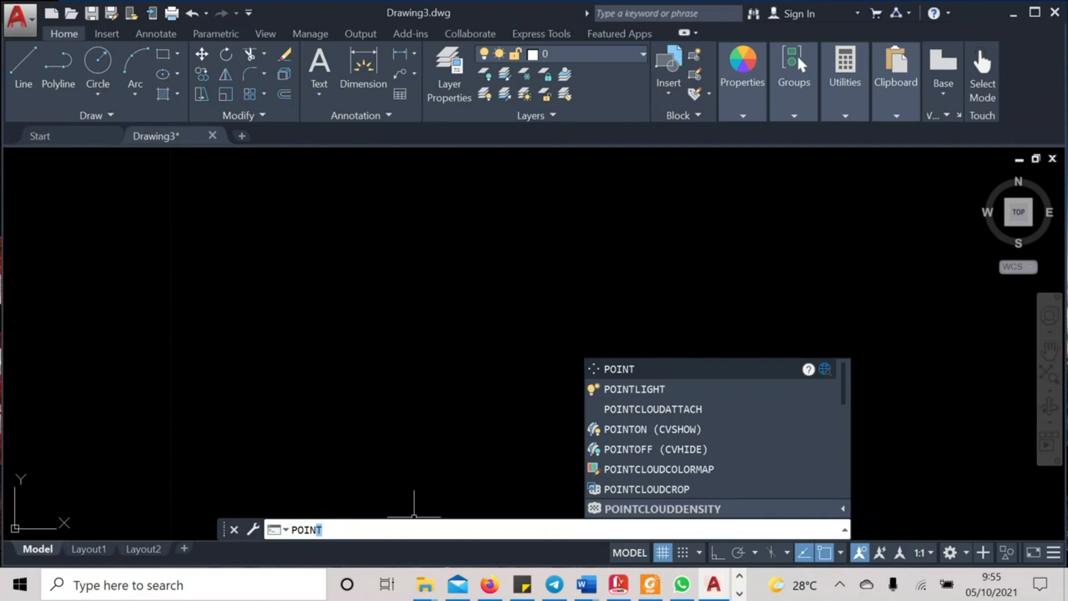
key(Return)
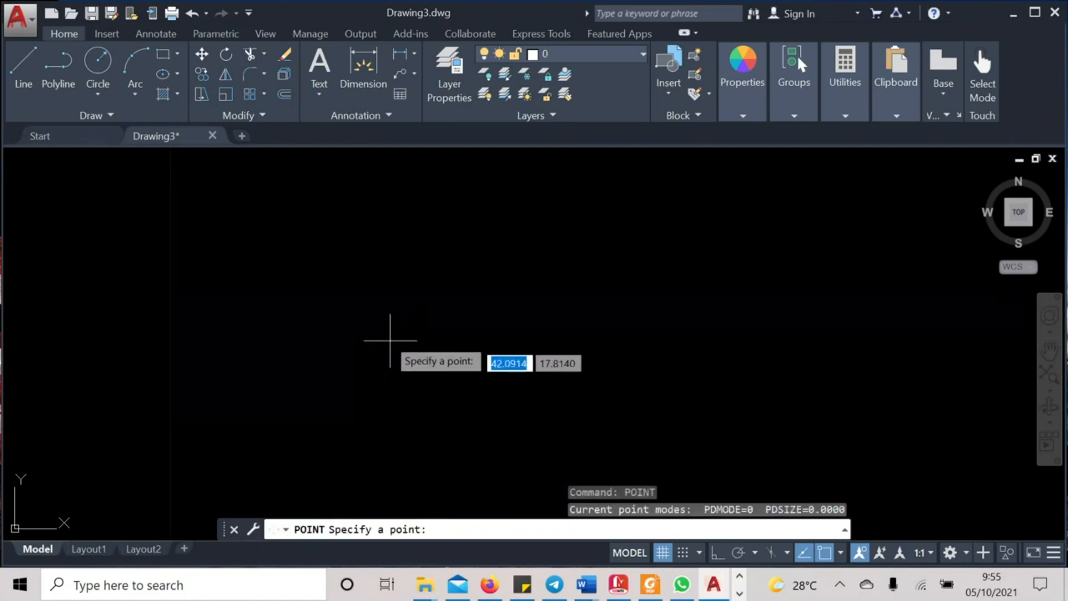
click(327, 333)
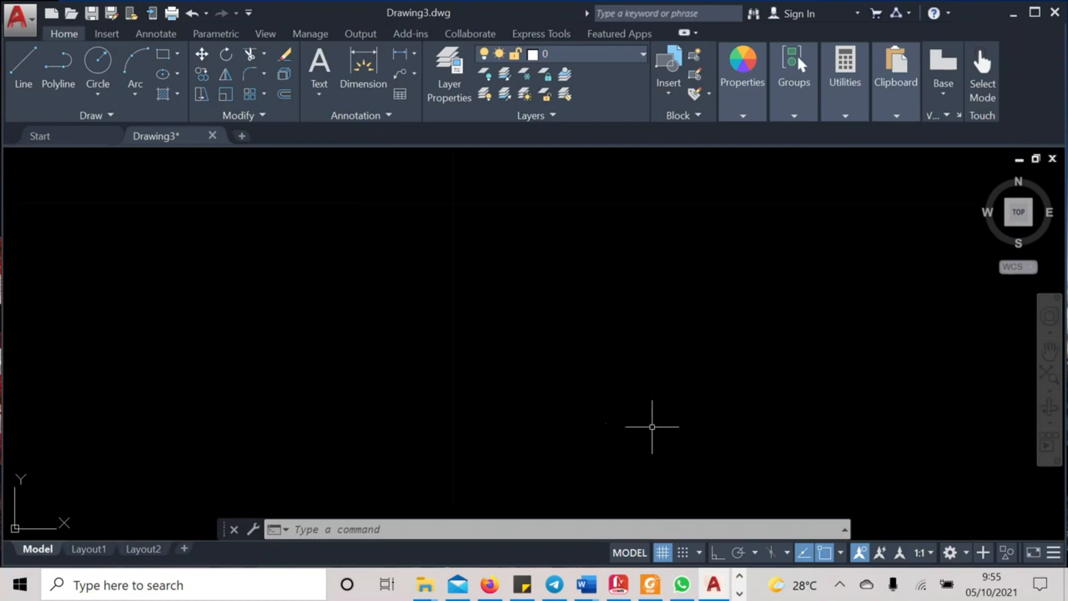
Place a second point a short distance to the right of and slightly above the first one
scroll(621, 415, down, 5)
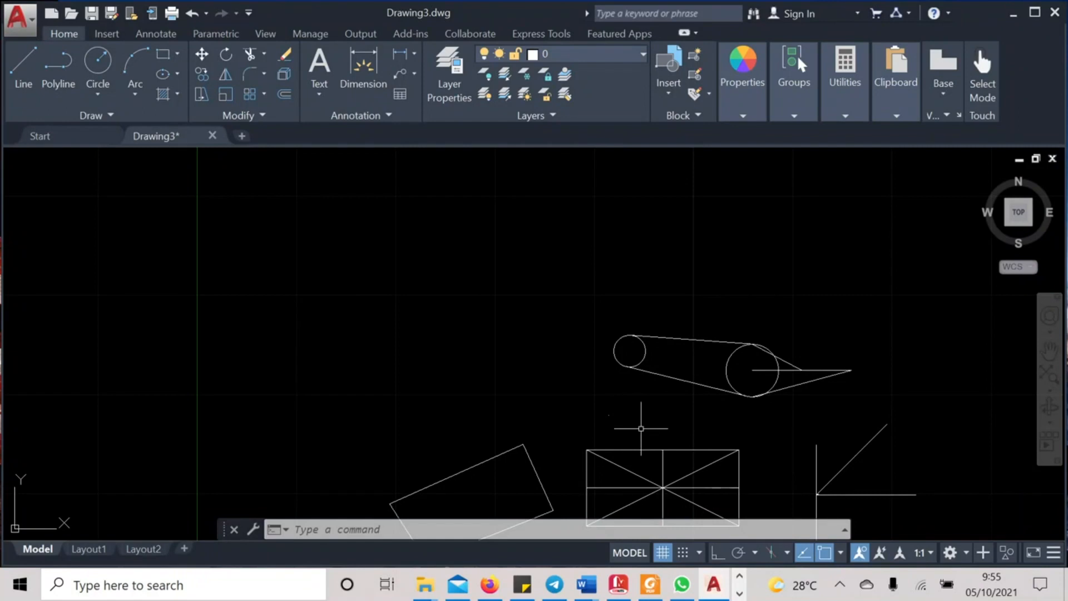
scroll(628, 428, up, 5)
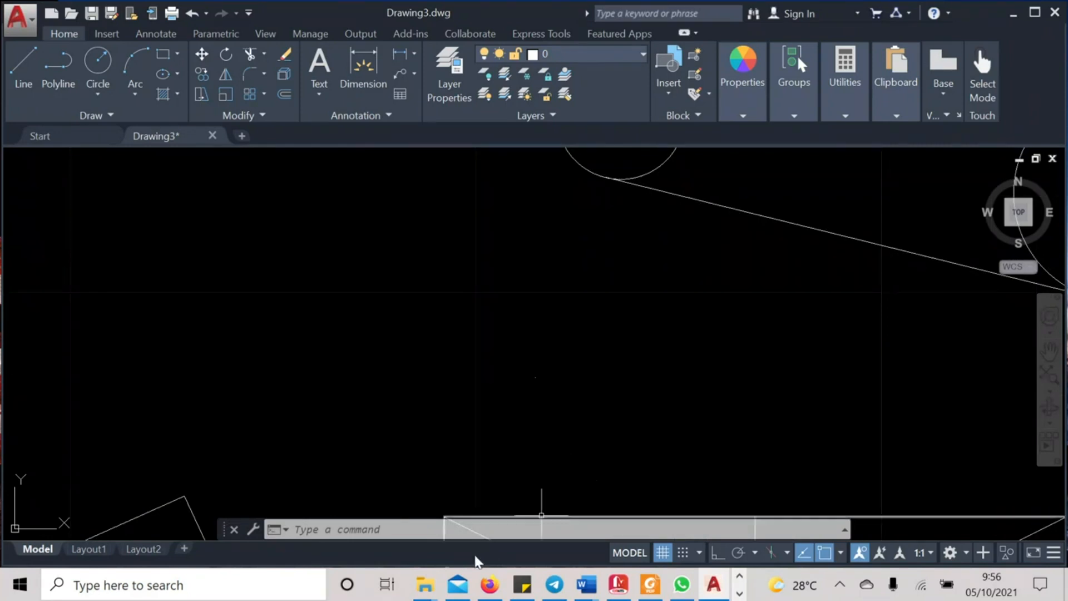
click(541, 529)
text(po)
key(Return)
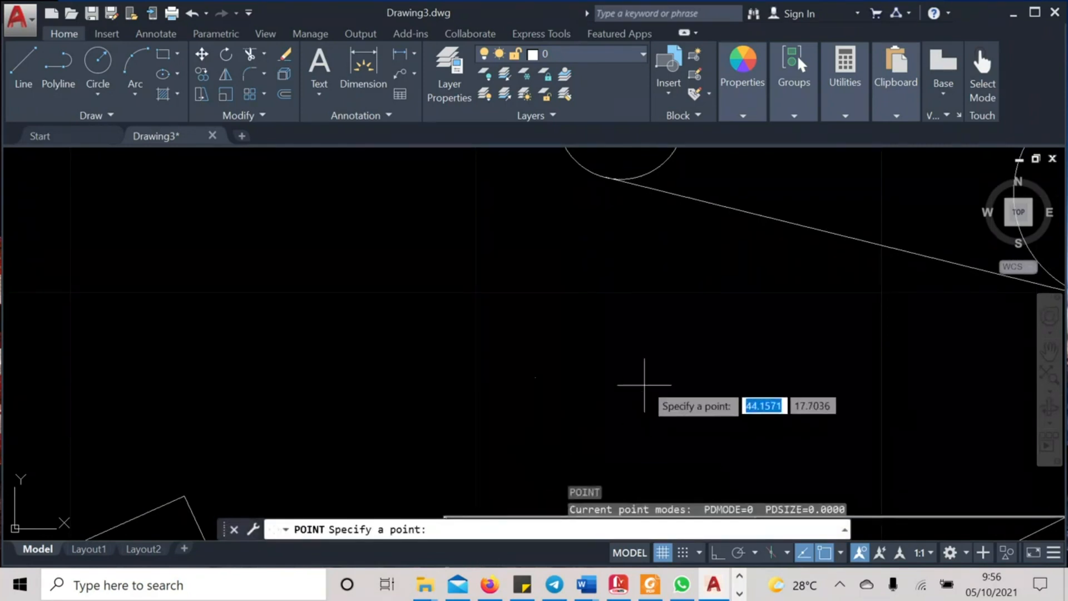
click(627, 366)
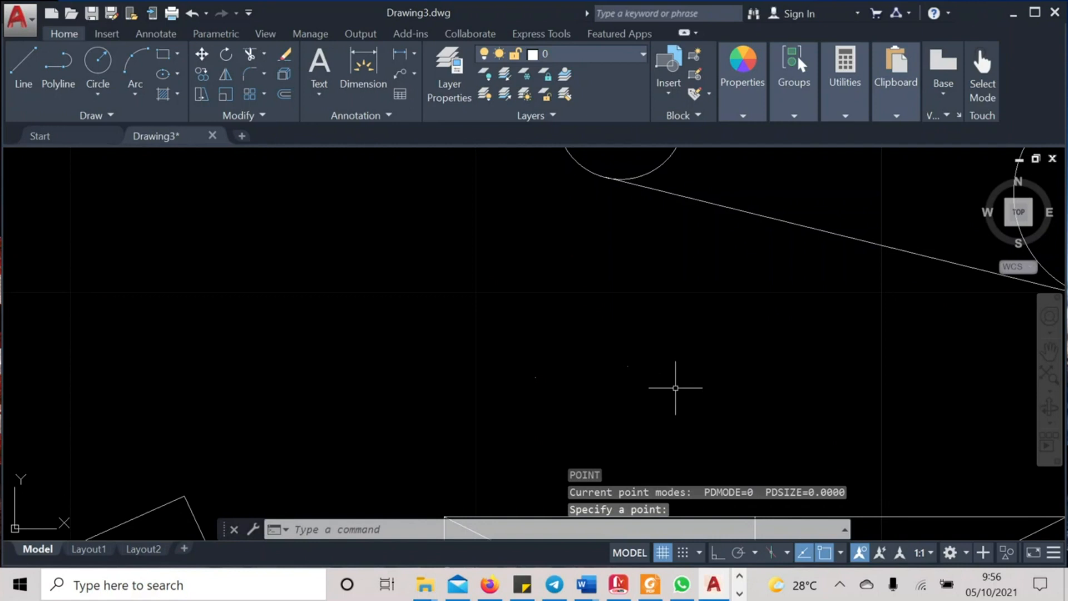
Draw a line from the first point to the second, using one-time Node snaps at both ends
click(378, 529)
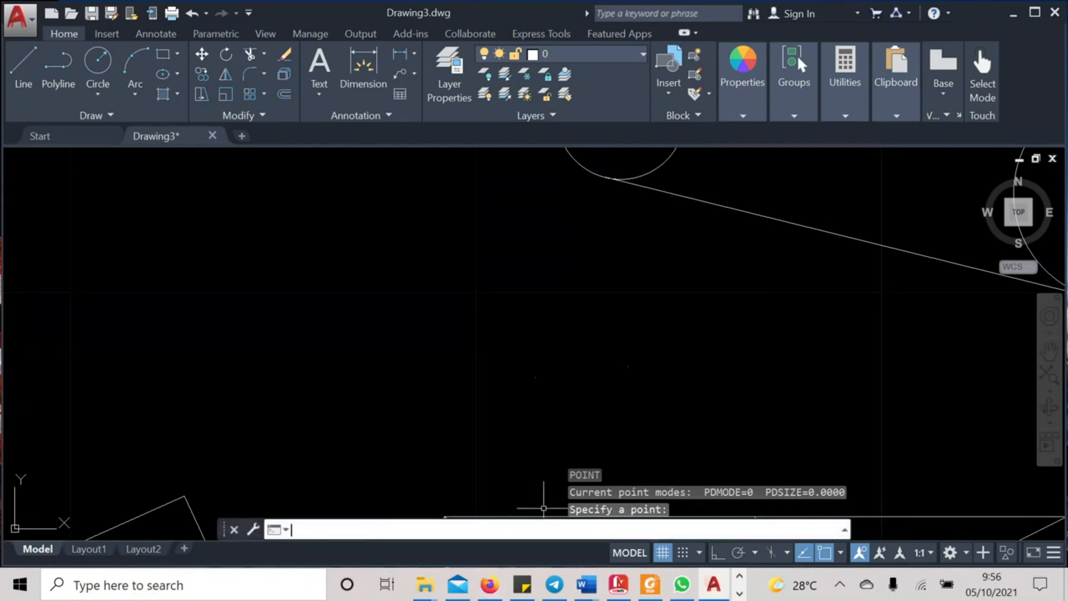
text(l)
key(Return)
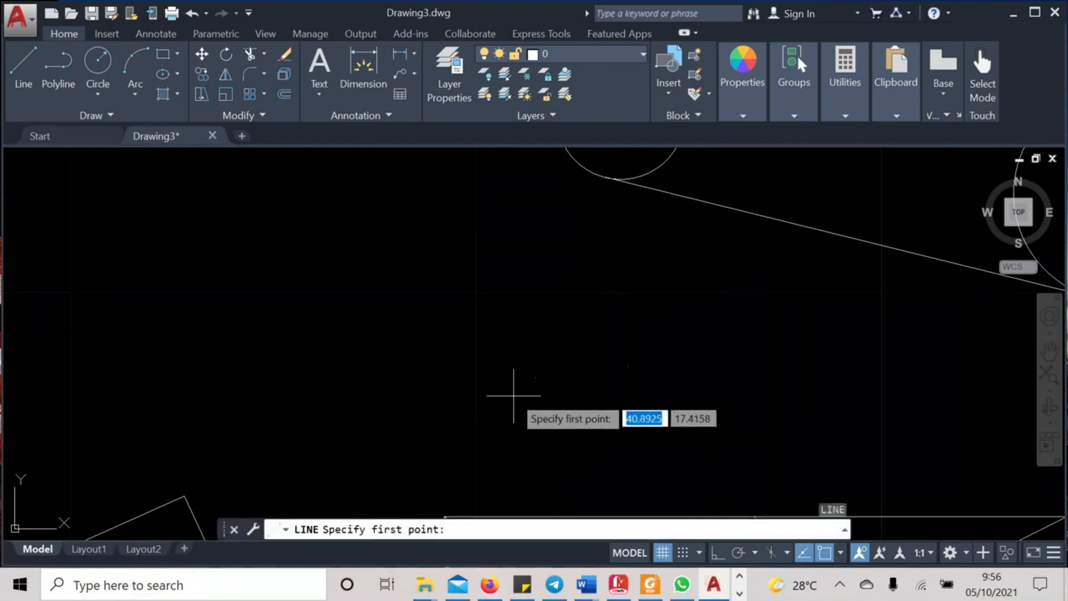
shift+right_click(552, 439)
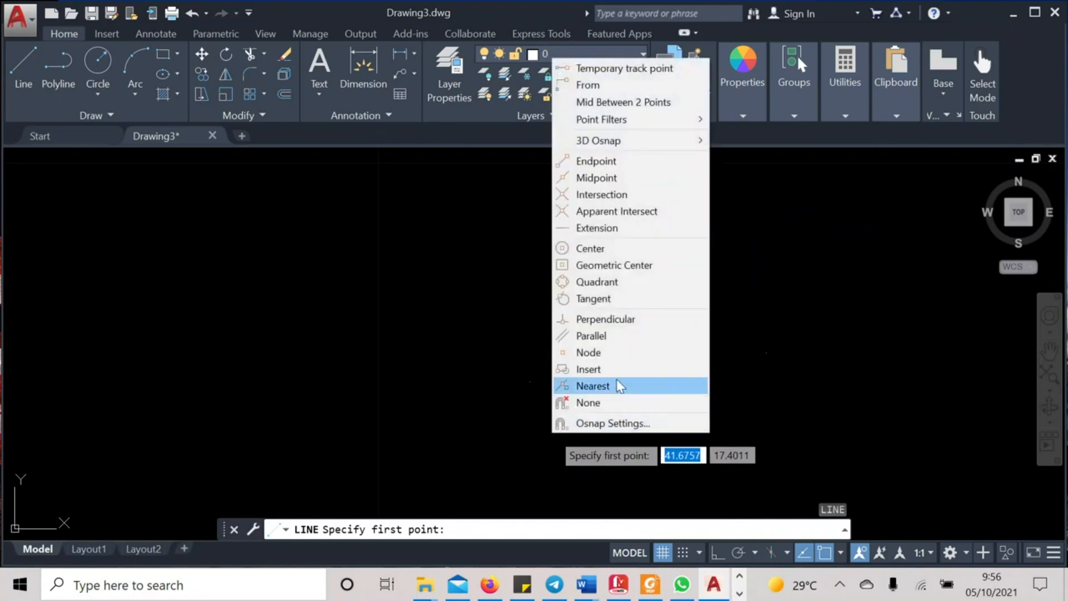
click(618, 352)
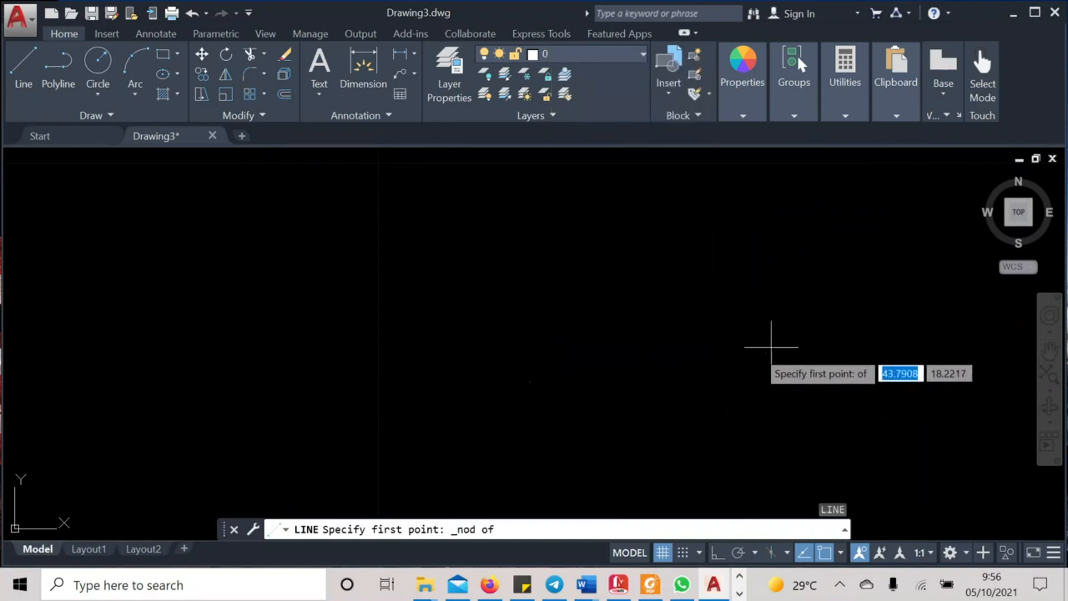
click(530, 382)
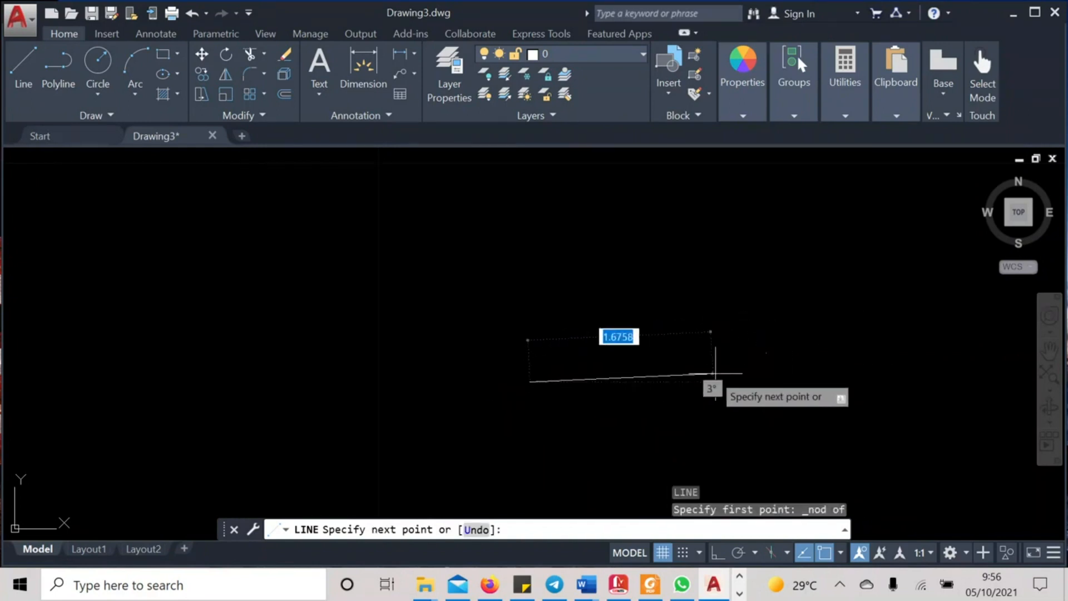
shift+right_click(750, 376)
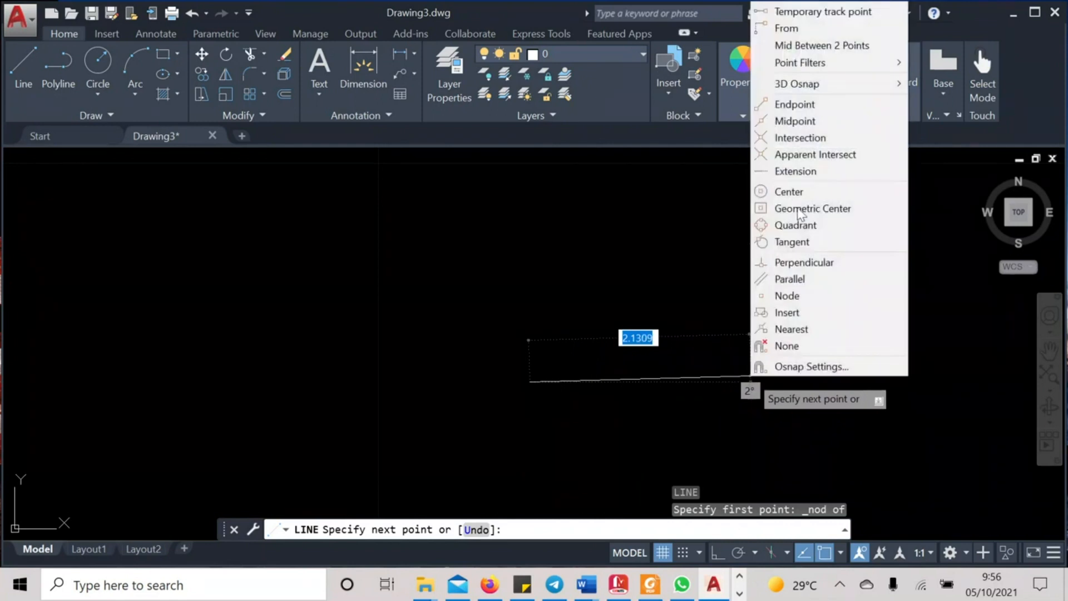
click(813, 296)
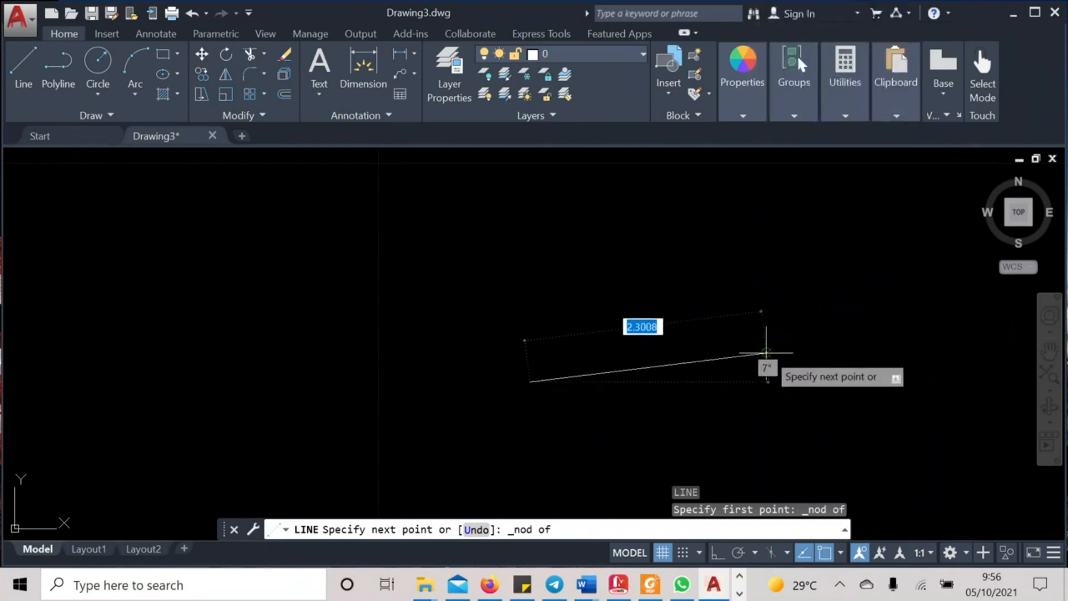
click(767, 353)
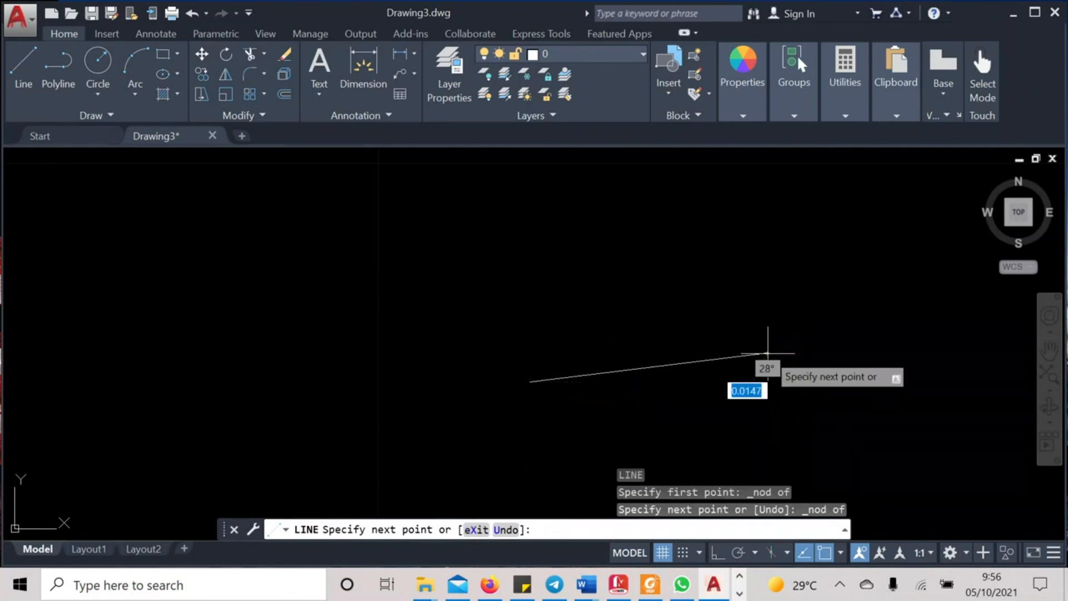
right_click(806, 385)
click(845, 211)
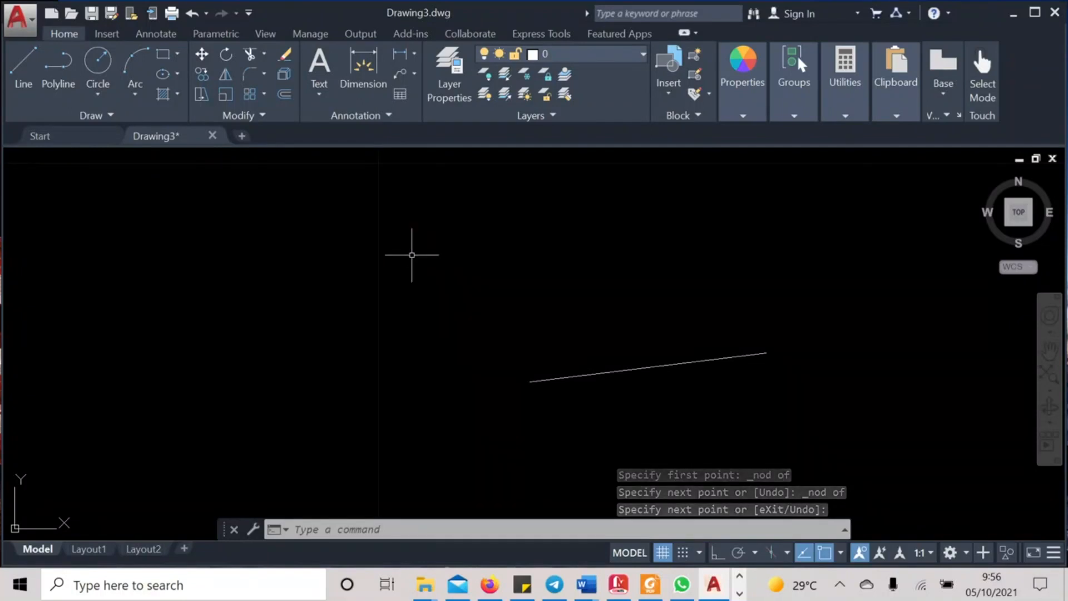
shift+right_click(517, 224)
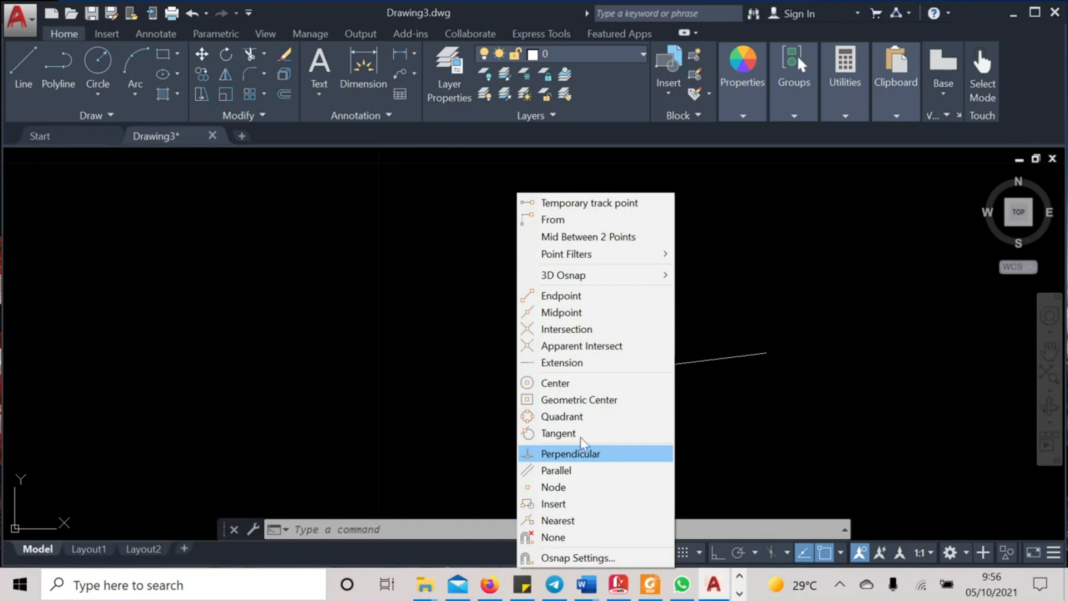
click(802, 281)
Try to start a line at the middle of the angle figure's horizontal line with one-time Midpoint and Perpendicular snaps
scroll(674, 351, down, 3)
scroll(829, 382, down, 5)
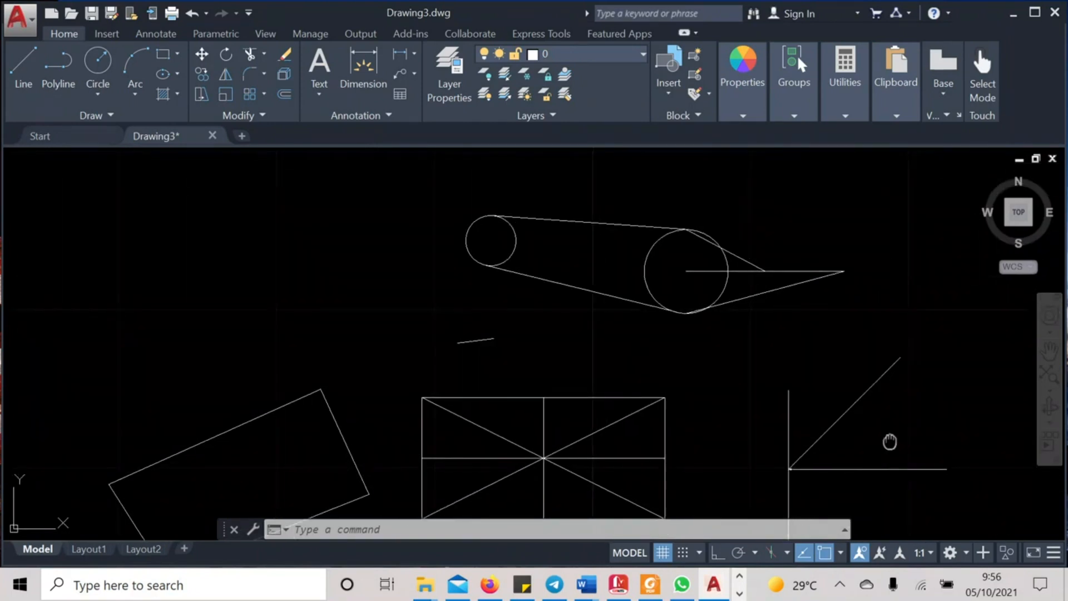
middle_drag(890, 443, 728, 424)
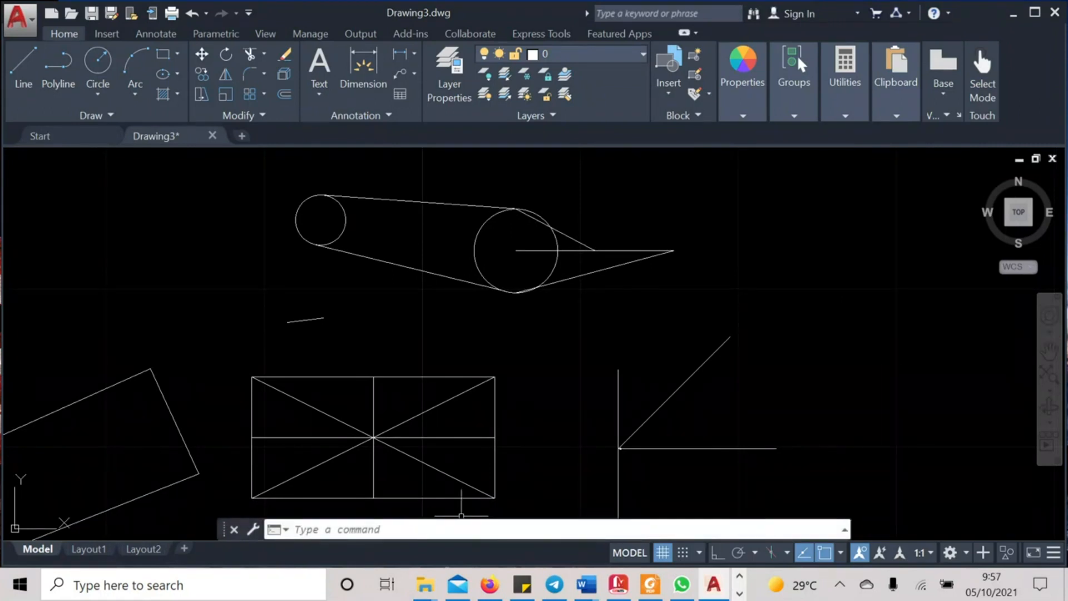
key(Return)
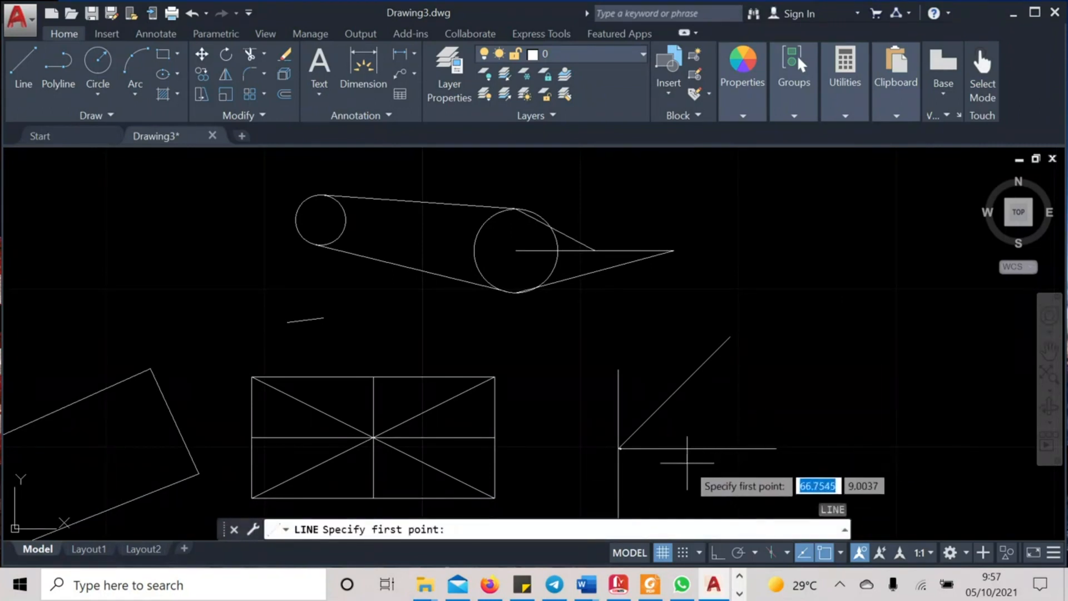
shift+right_click(703, 477)
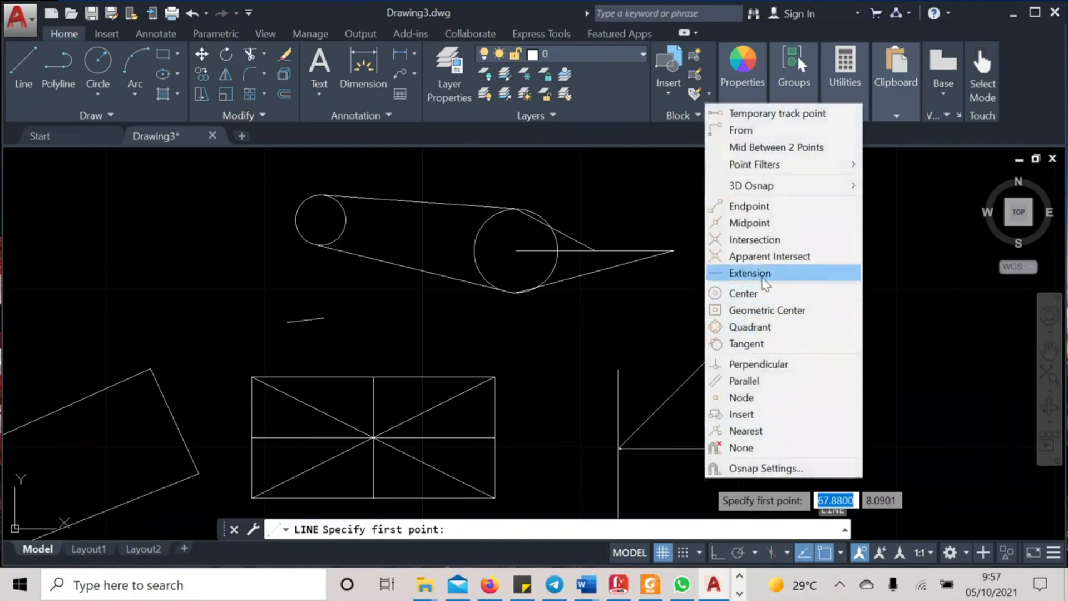
click(768, 222)
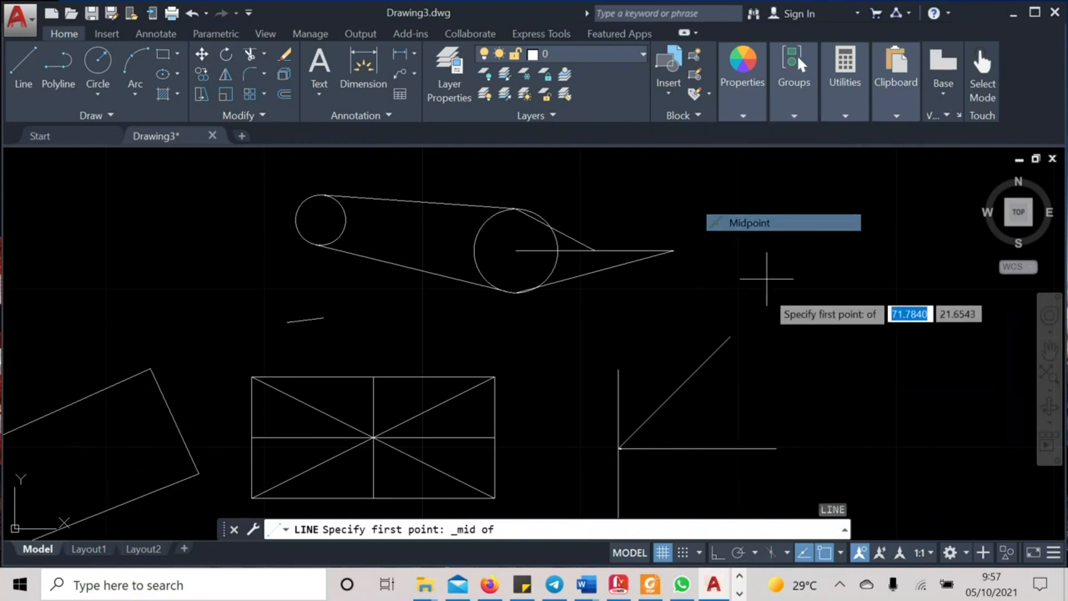
shift+right_click(697, 448)
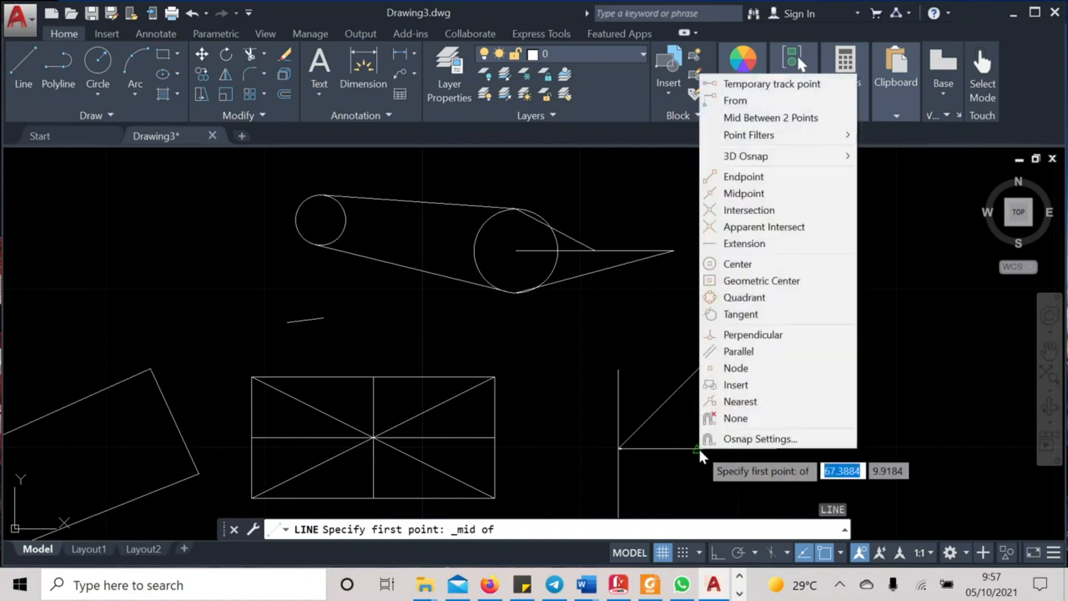
click(763, 340)
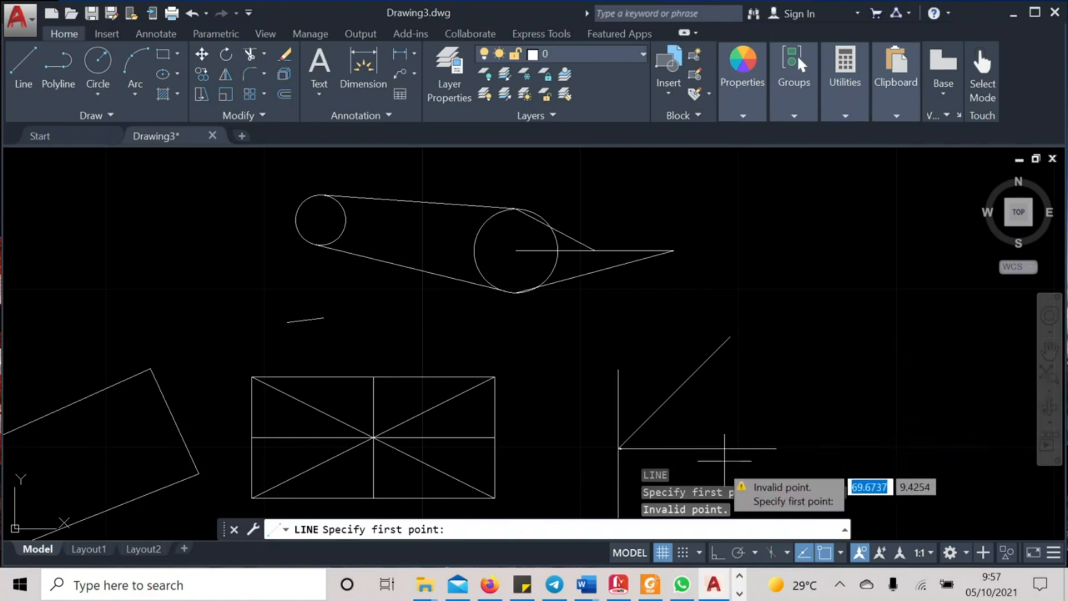
Start the line perpendicular to the angle figure's horizontal line, picking that line near its free end with a one-time Perpendicular snap
shift+right_click(588, 445)
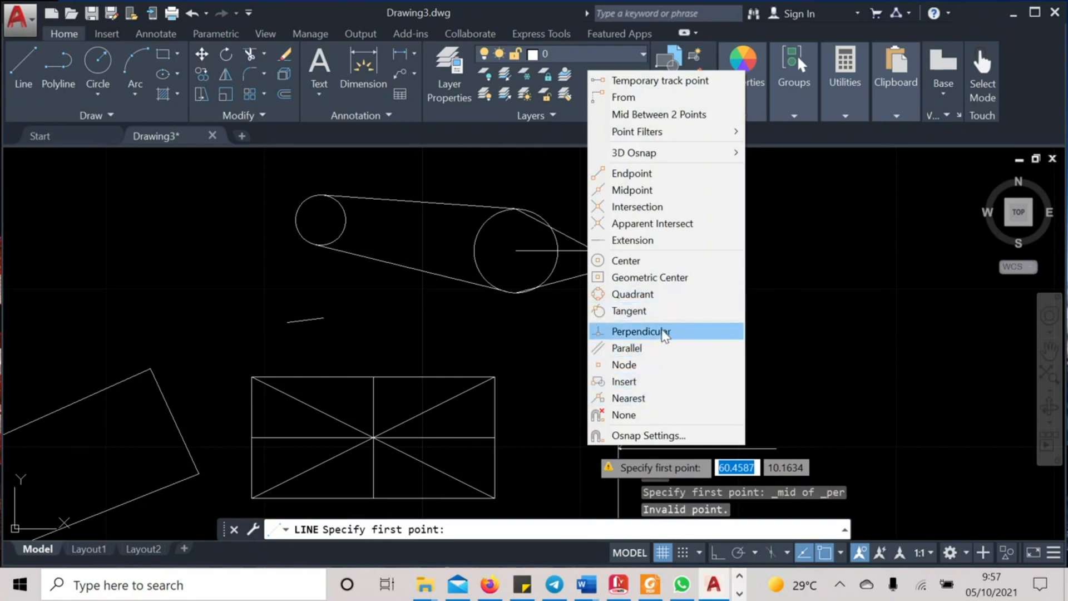
click(640, 331)
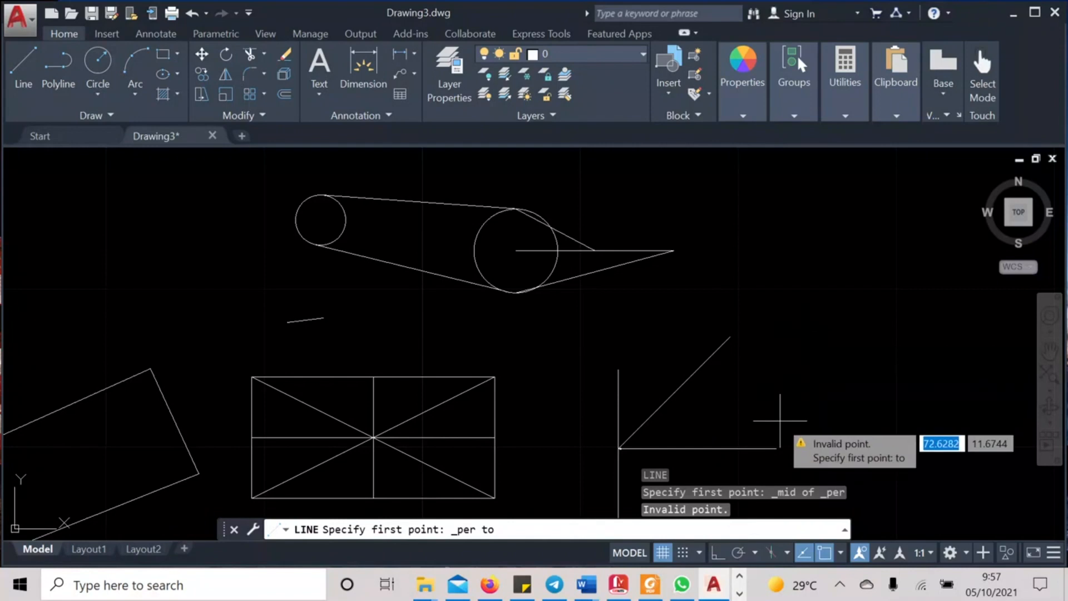
click(777, 449)
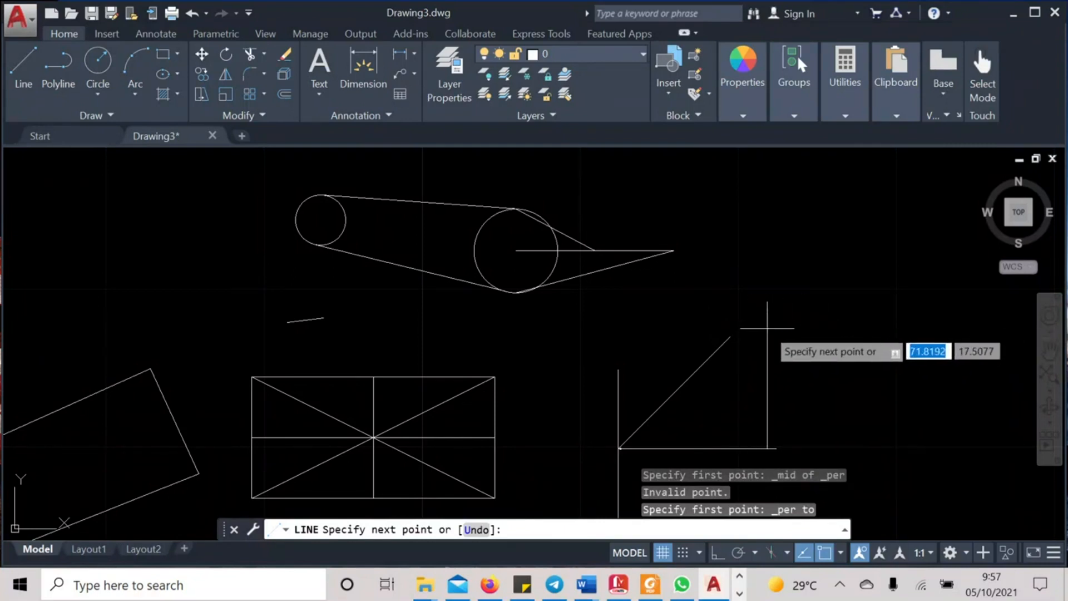
text(@)
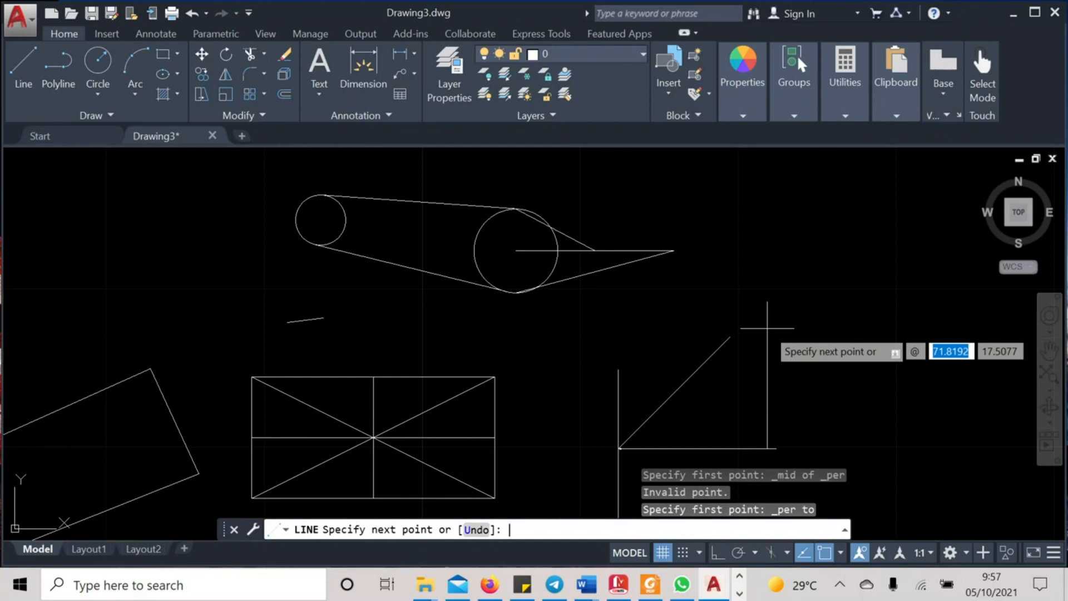
text(10)
key(Tab)
text(90)
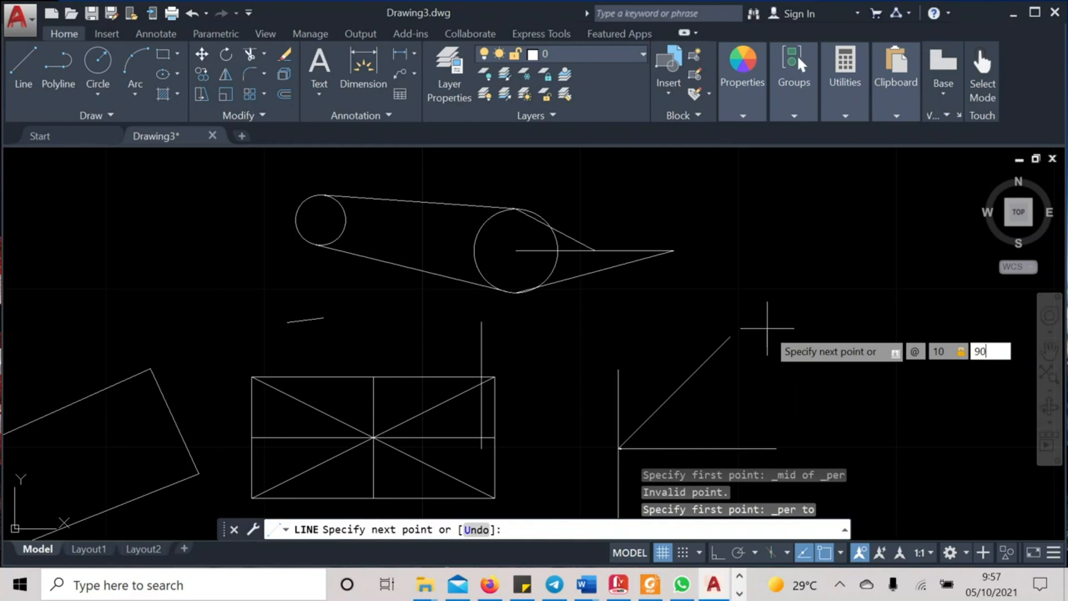
key(Return)
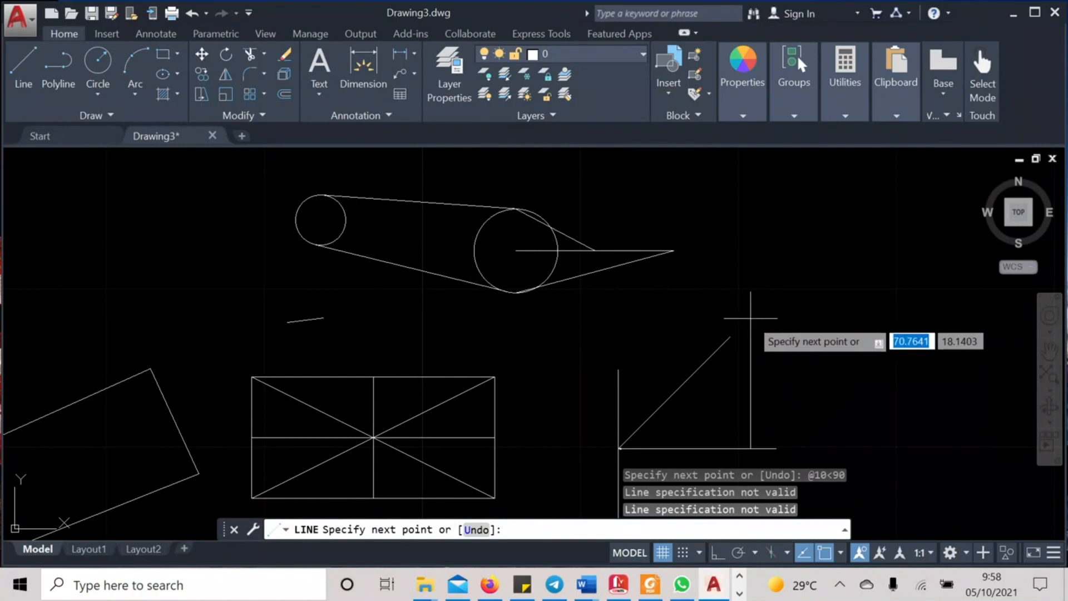
Place the perpendicular line's upper end at about 70.8, 18.1 and finish the line
click(750, 317)
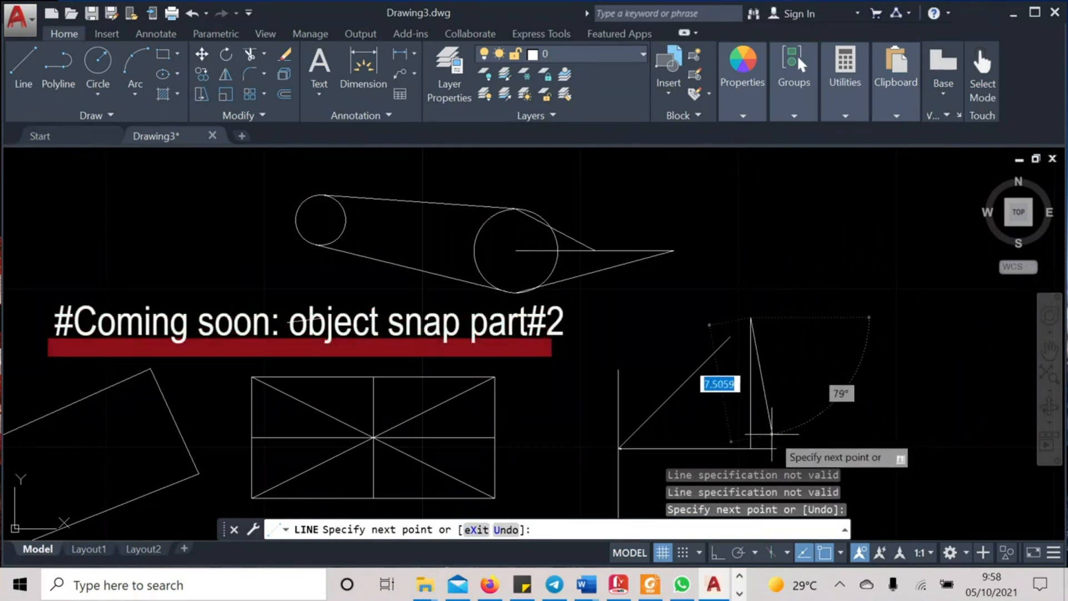
key(Return)
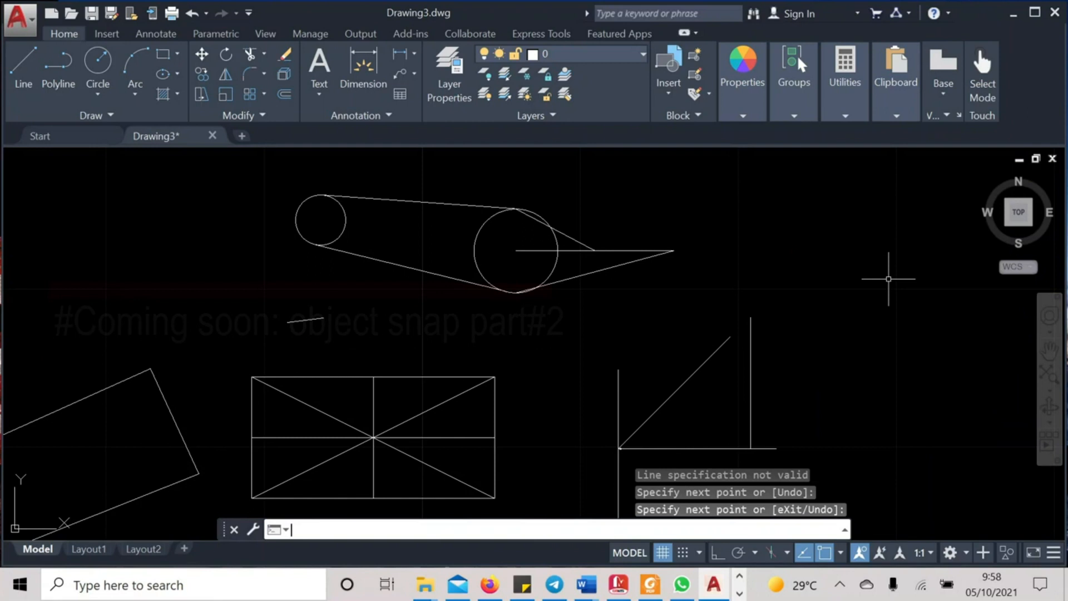